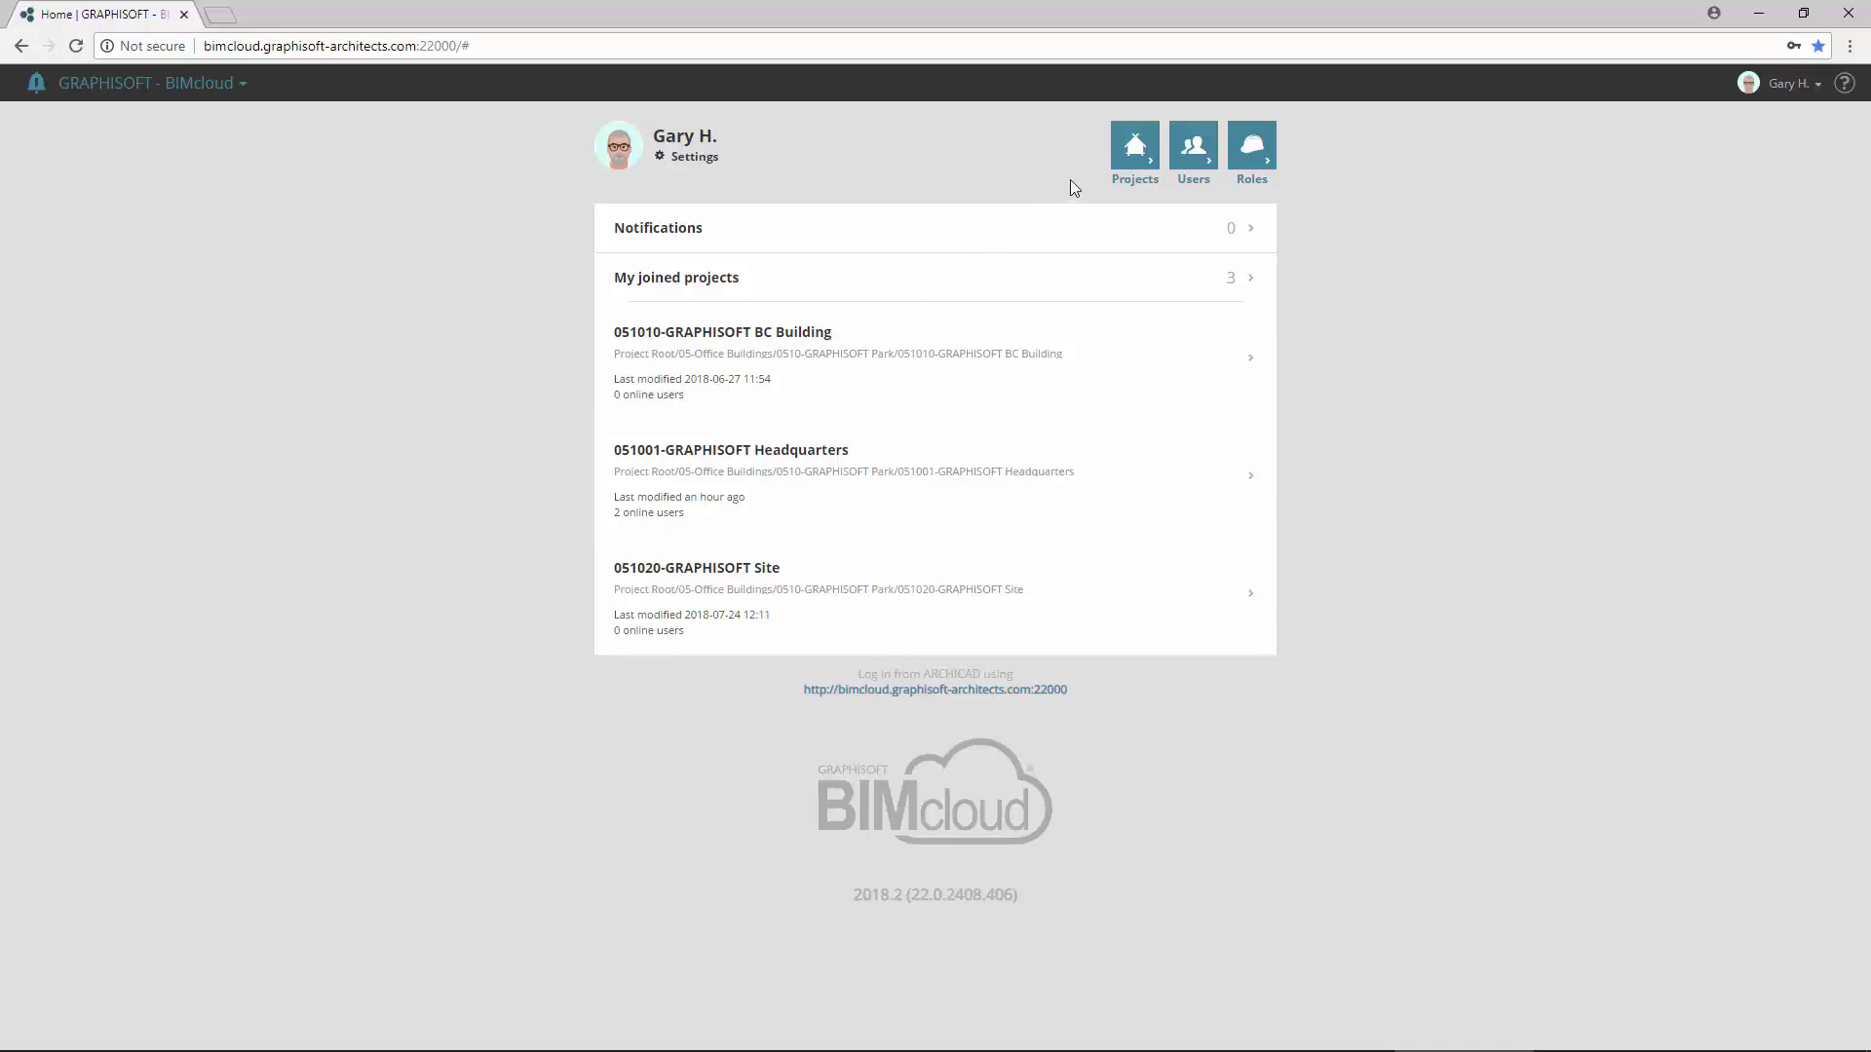
Show the Projects root's snapshot schedule with 05-Office Buildings and 0510-GRAPHISOFT Park folded
{"action": "left_click", "coordinate": [1136, 151]}
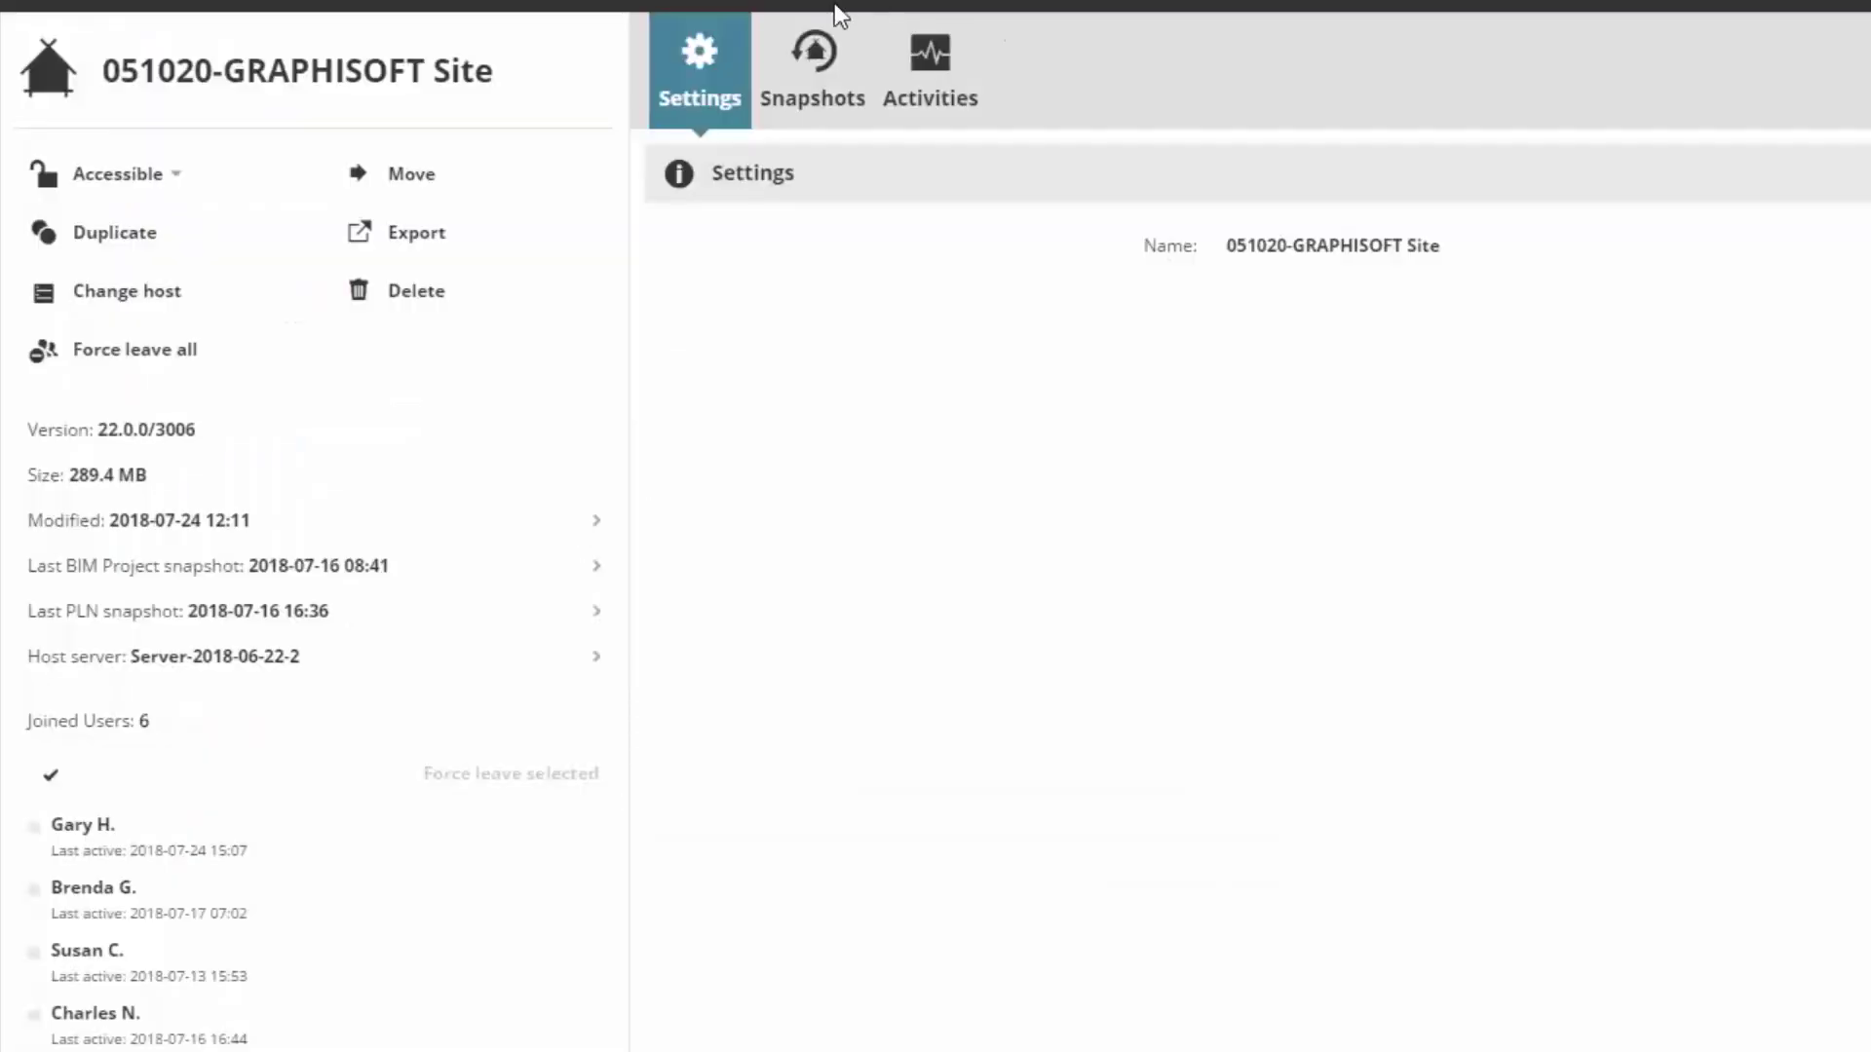
{"action": "left_click", "coordinate": [838, 77]}
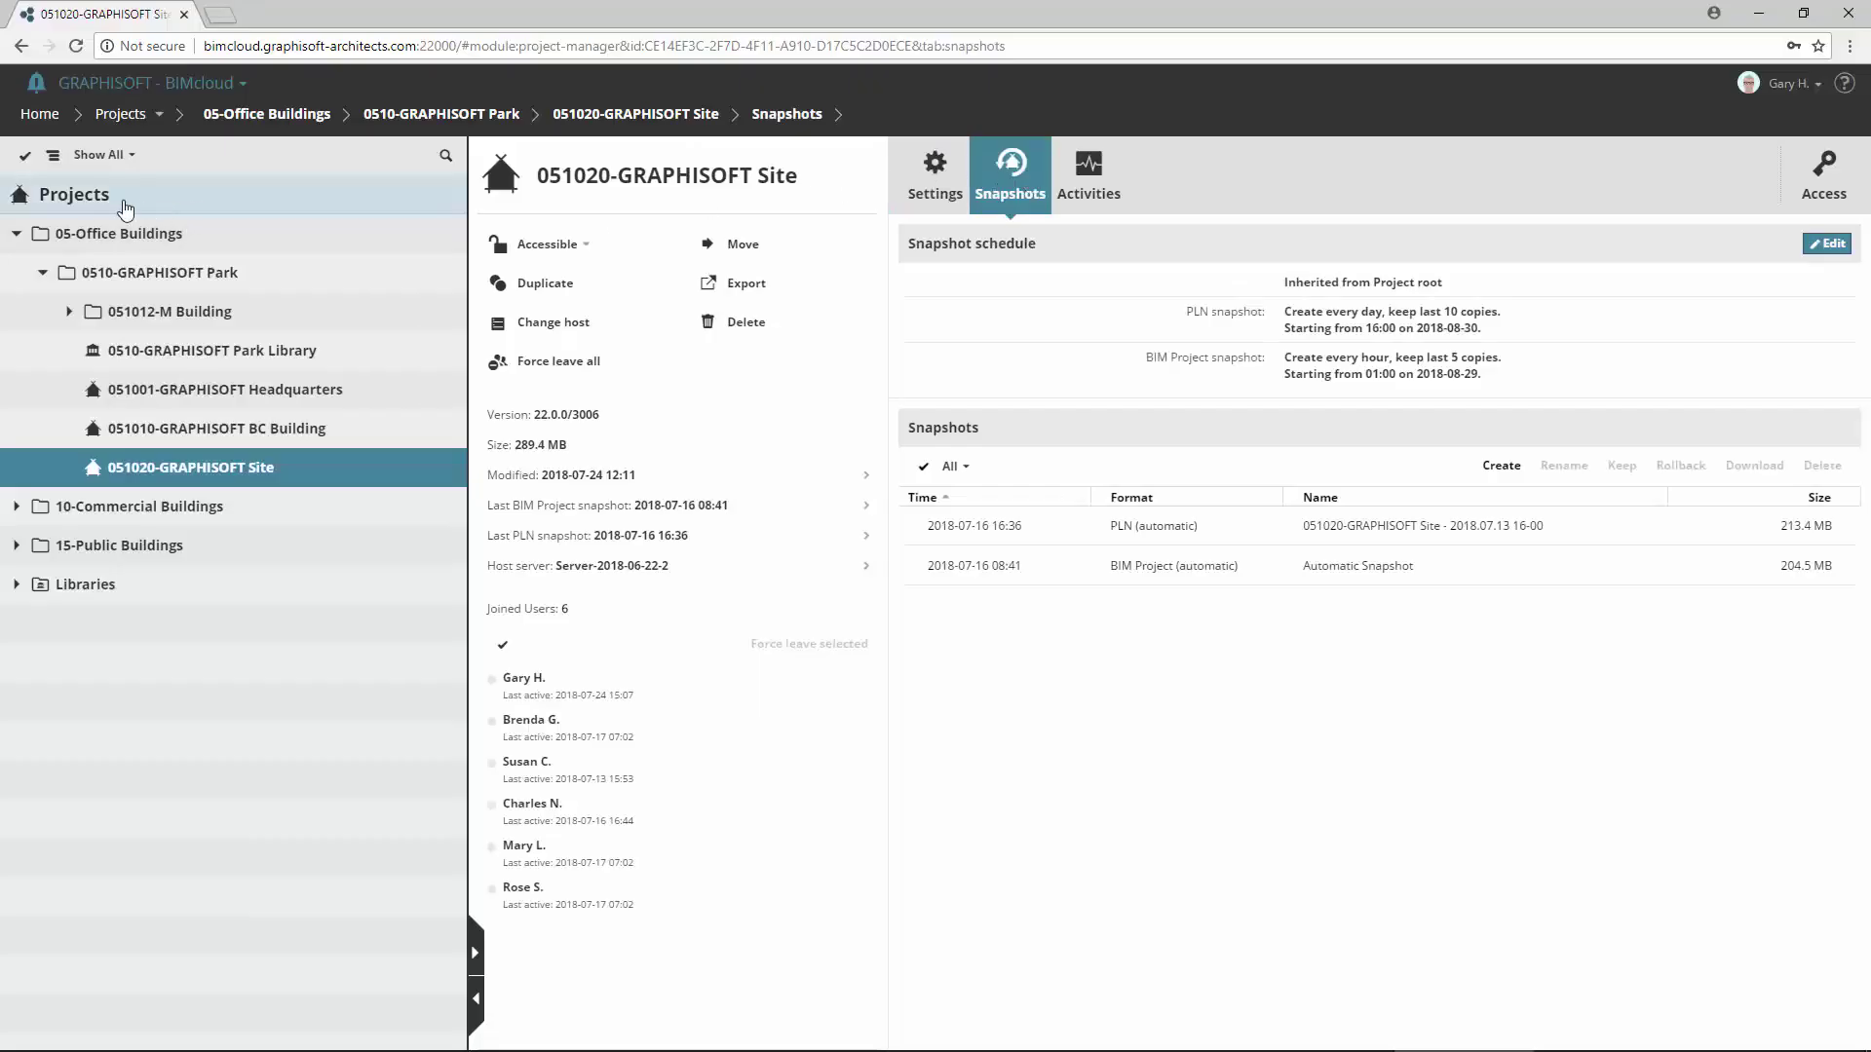
{"action": "left_click", "coordinate": [92, 200]}
{"action": "left_click", "coordinate": [43, 274]}
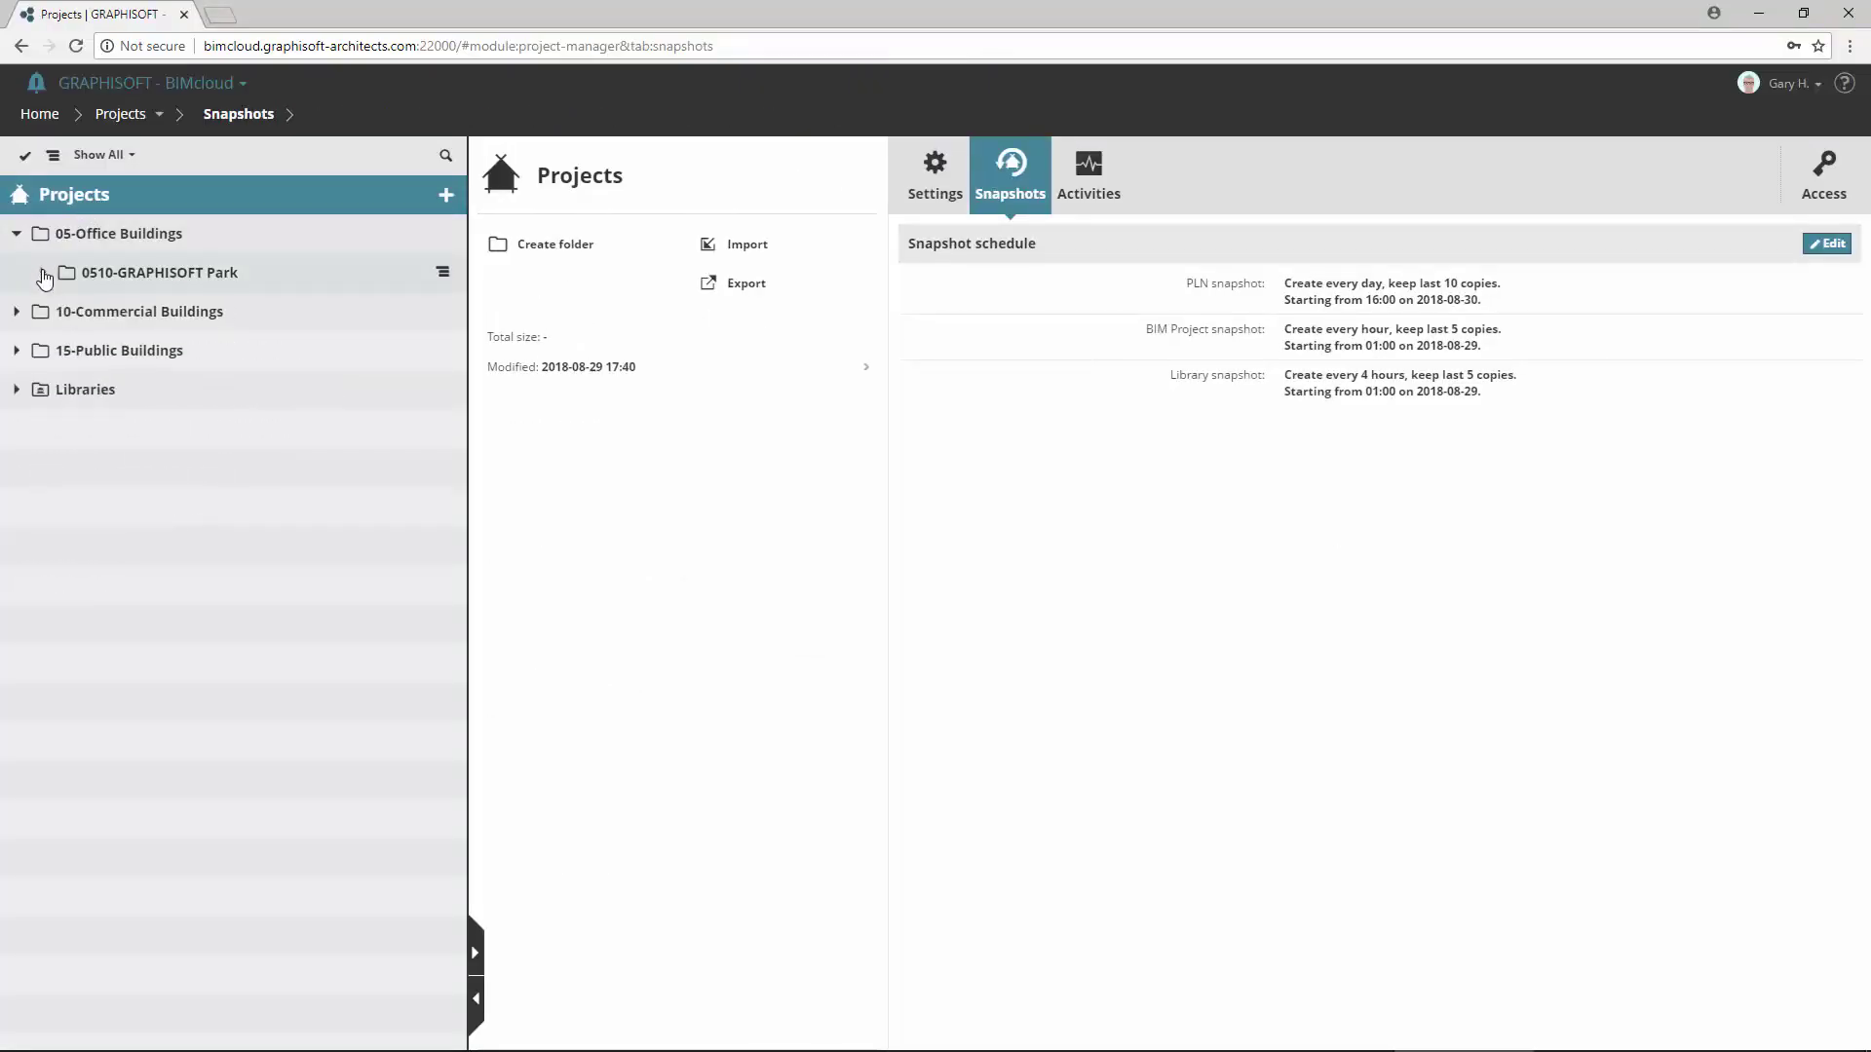
{"action": "left_click", "coordinate": [18, 235]}
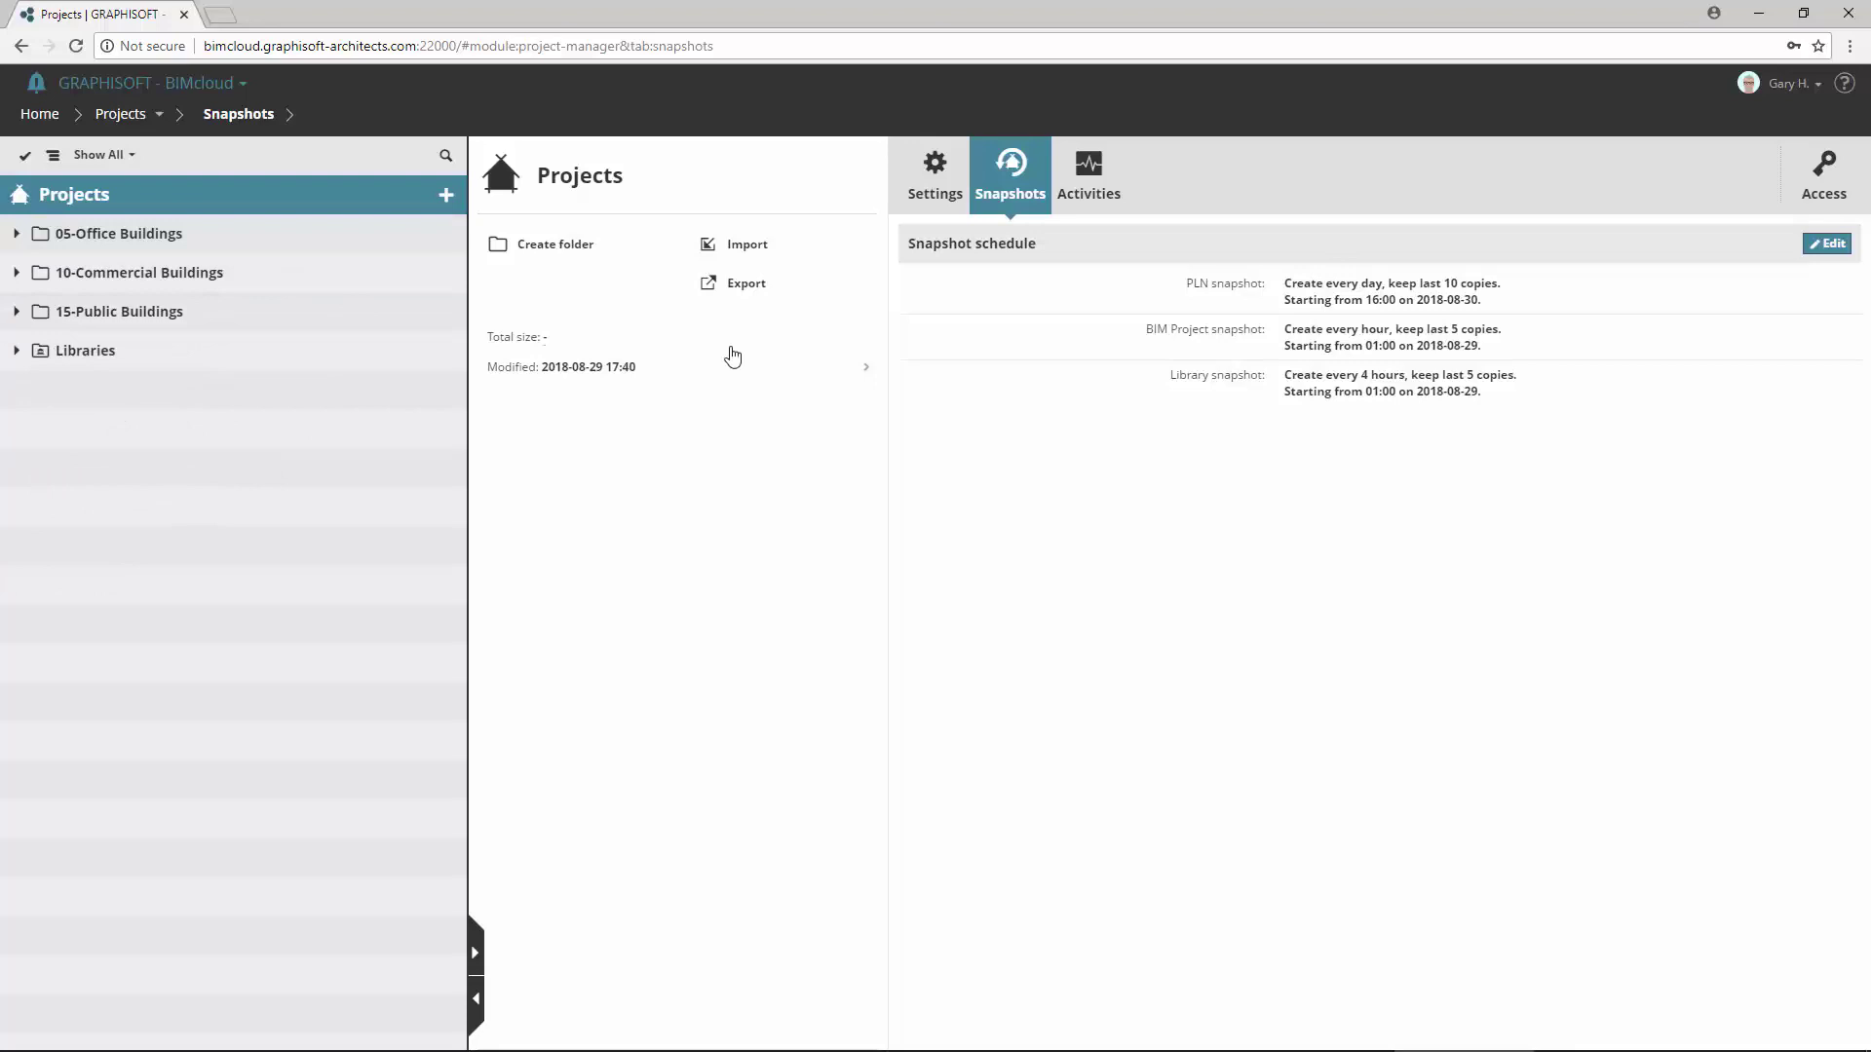
{"action": "left_click", "coordinate": [1830, 245]}
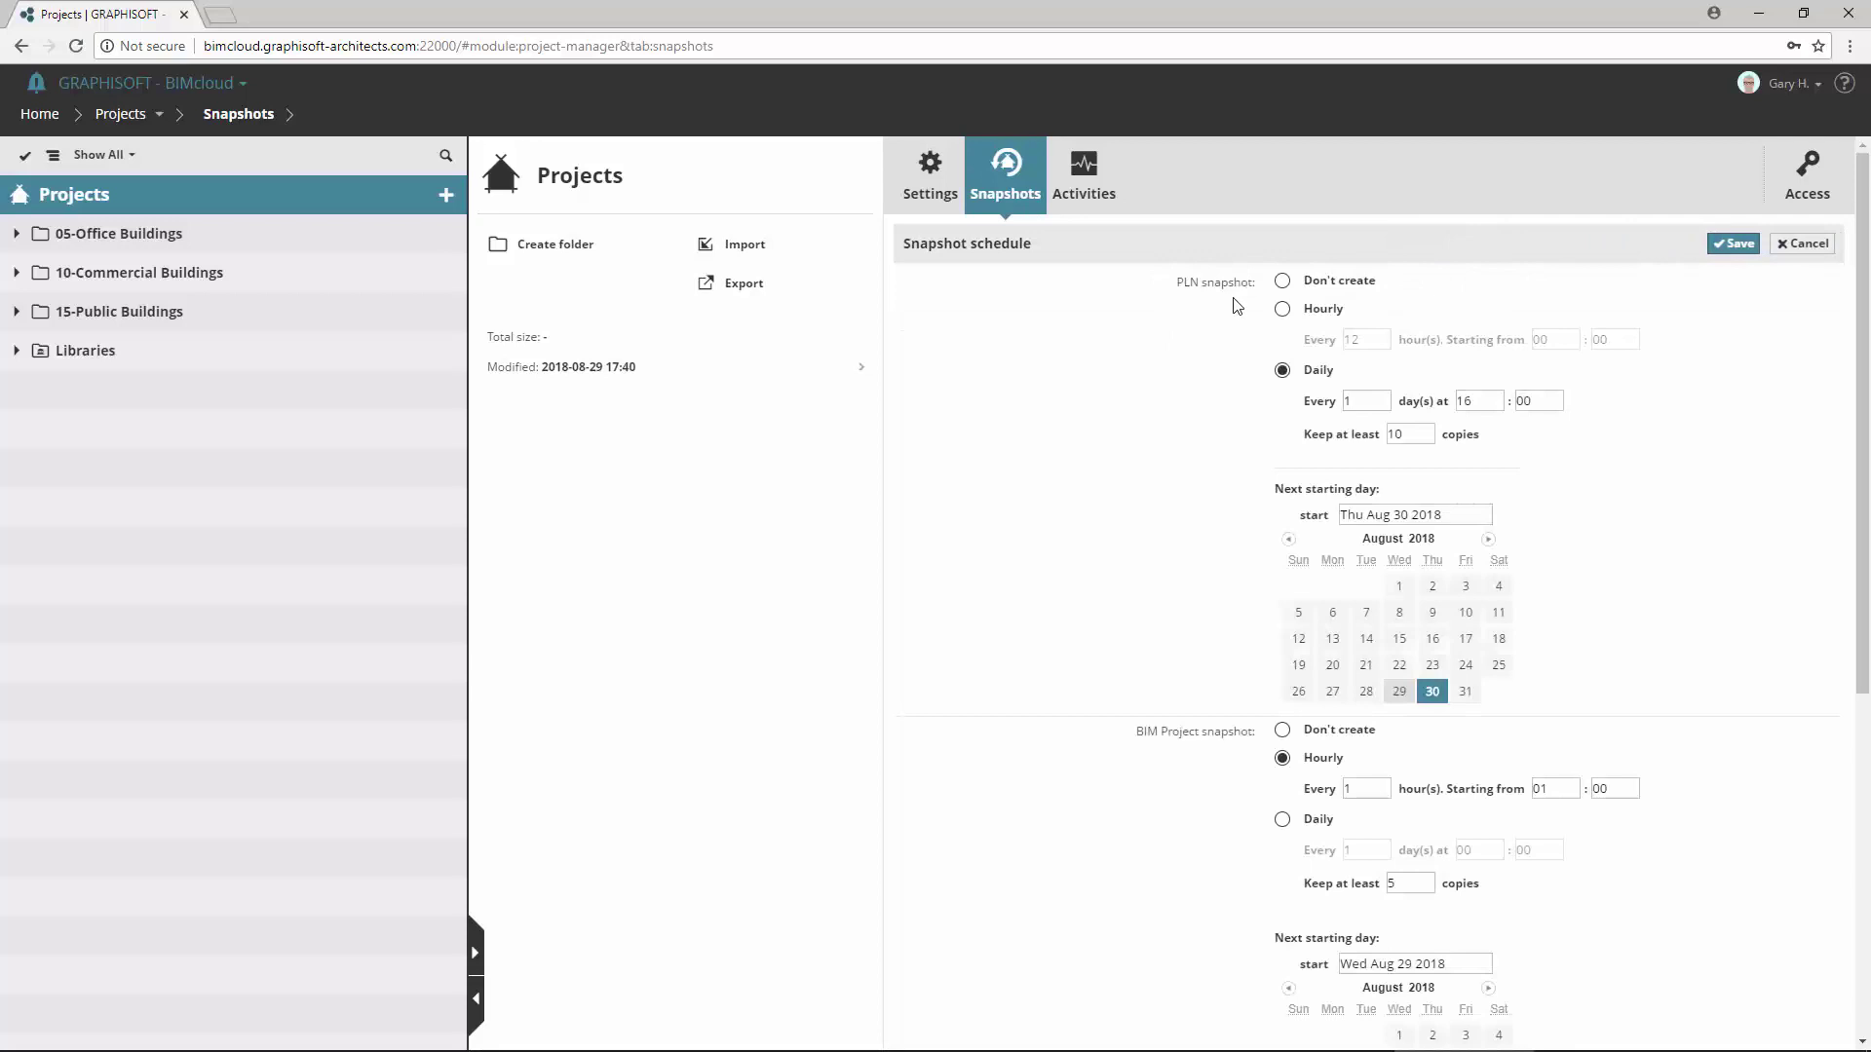
{"action": "scroll", "coordinate": [1234, 306], "scroll_direction": "down", "scroll_amount": 2}
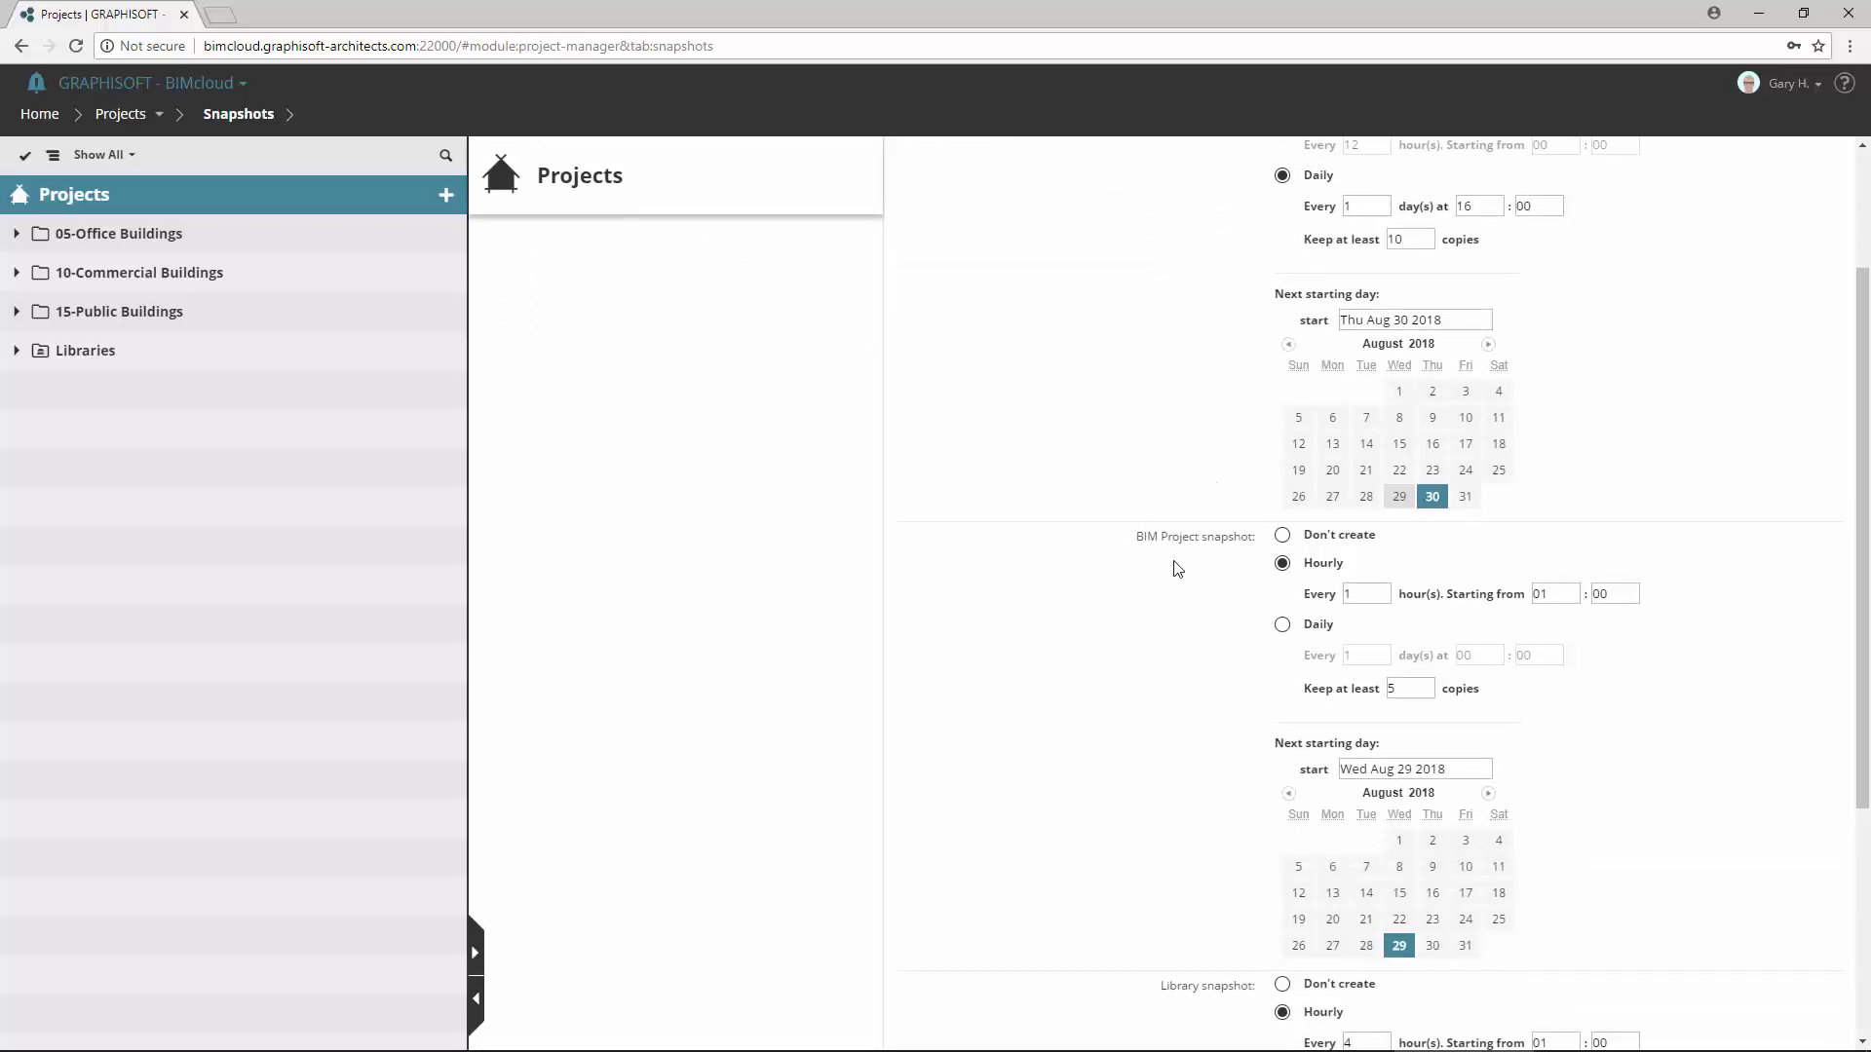
{"action": "scroll", "coordinate": [1243, 576], "scroll_direction": "down", "scroll_amount": 4}
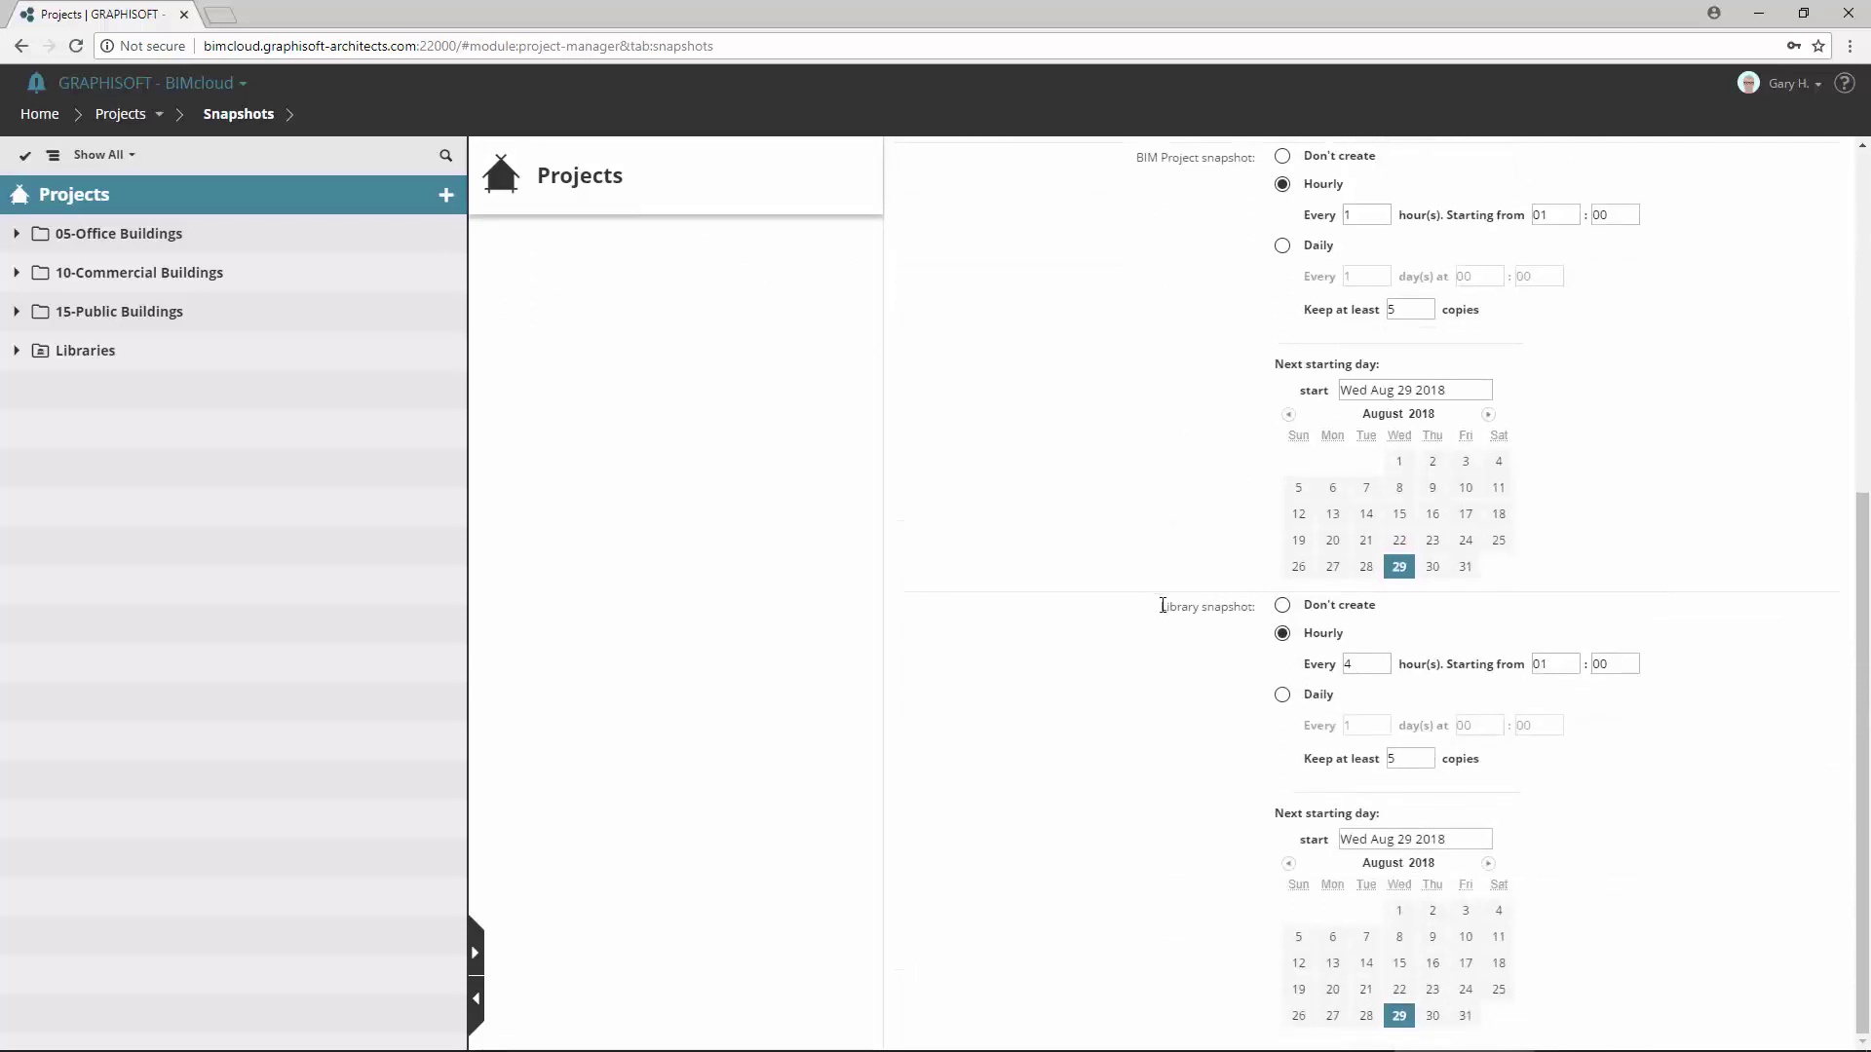
{"action": "scroll", "coordinate": [1260, 598], "scroll_direction": "up", "scroll_amount": 6}
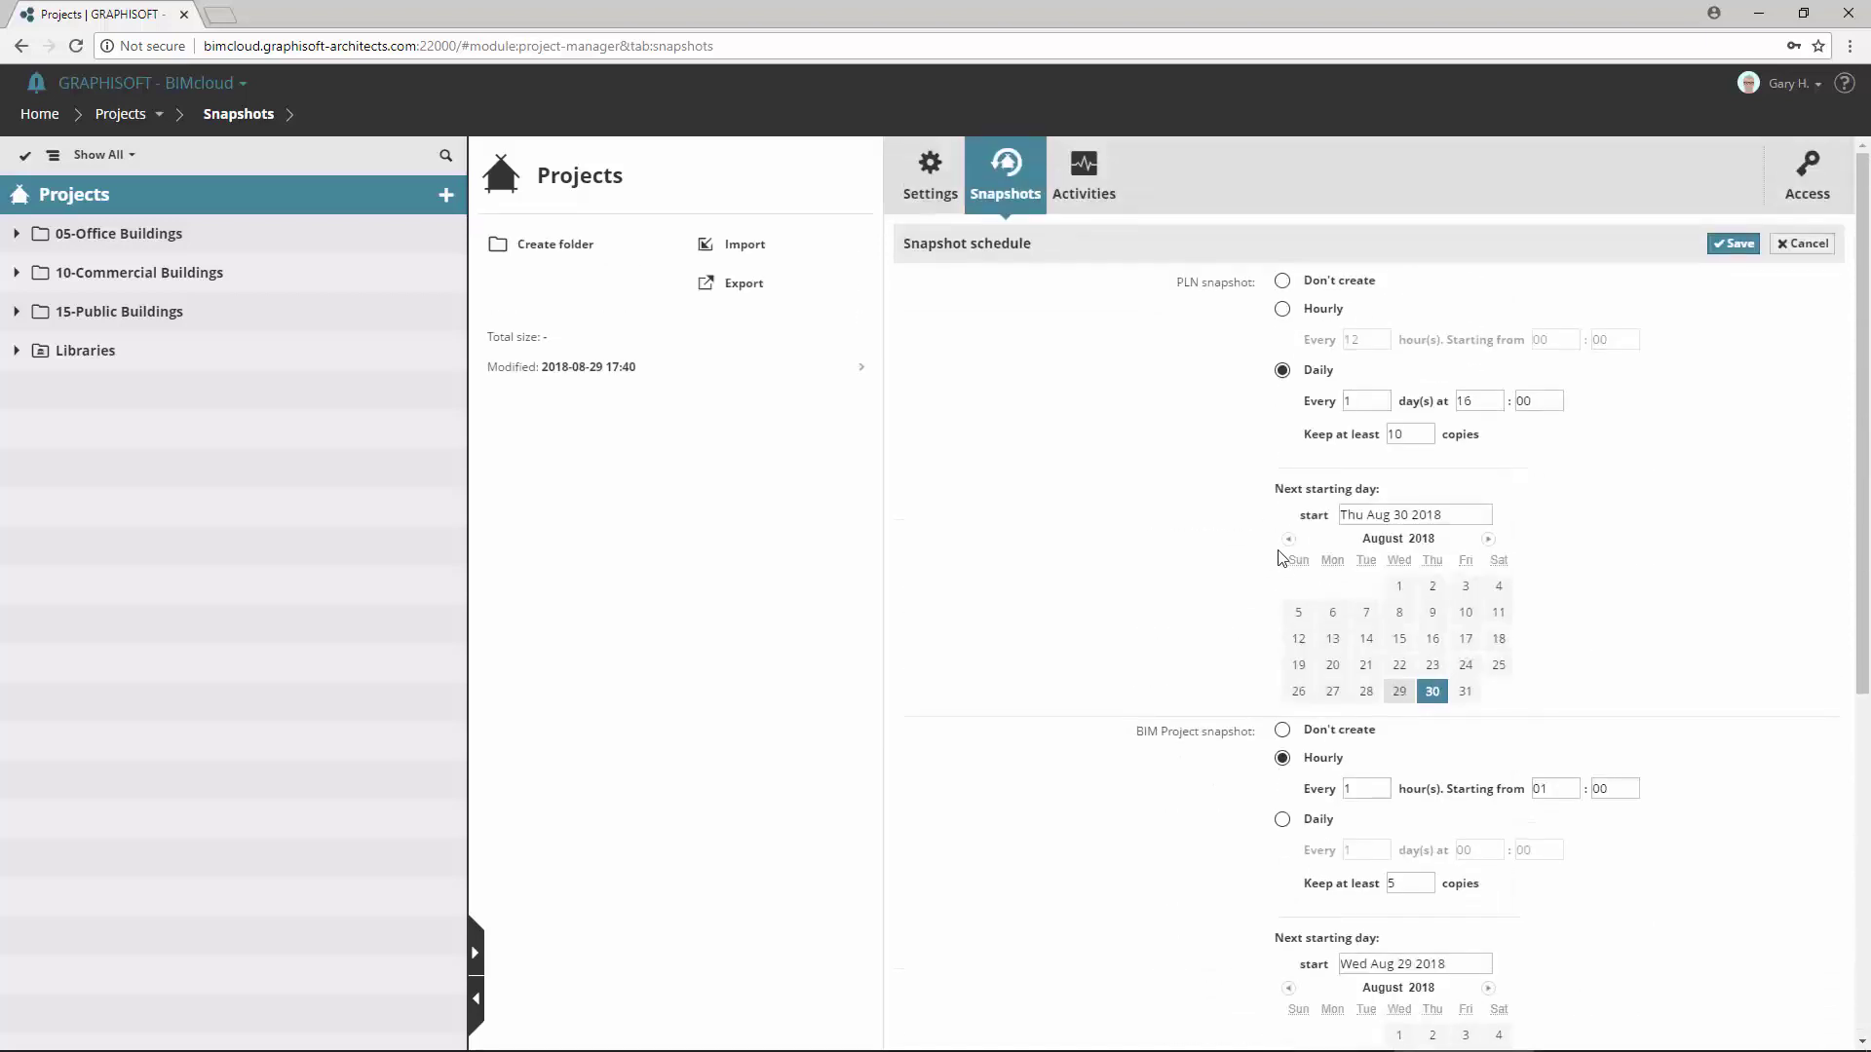
{"action": "left_click", "coordinate": [1317, 287]}
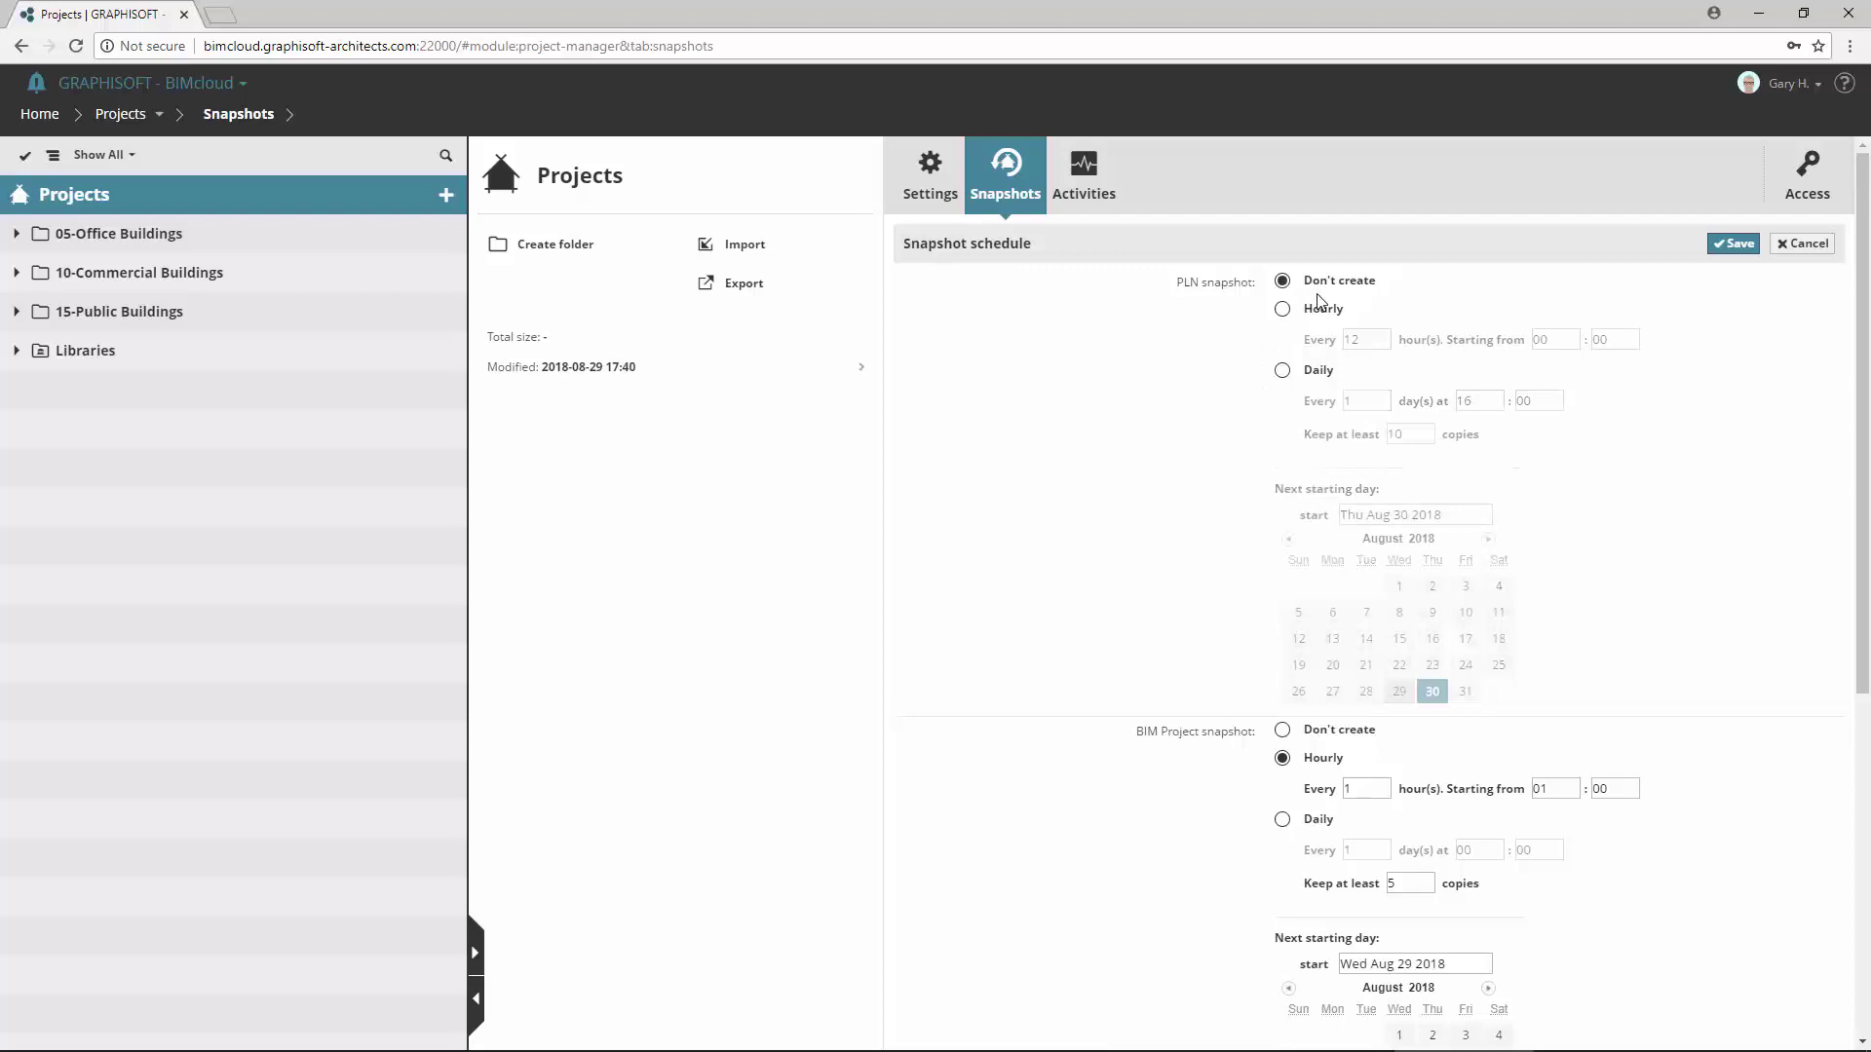
{"action": "left_click", "coordinate": [1320, 312]}
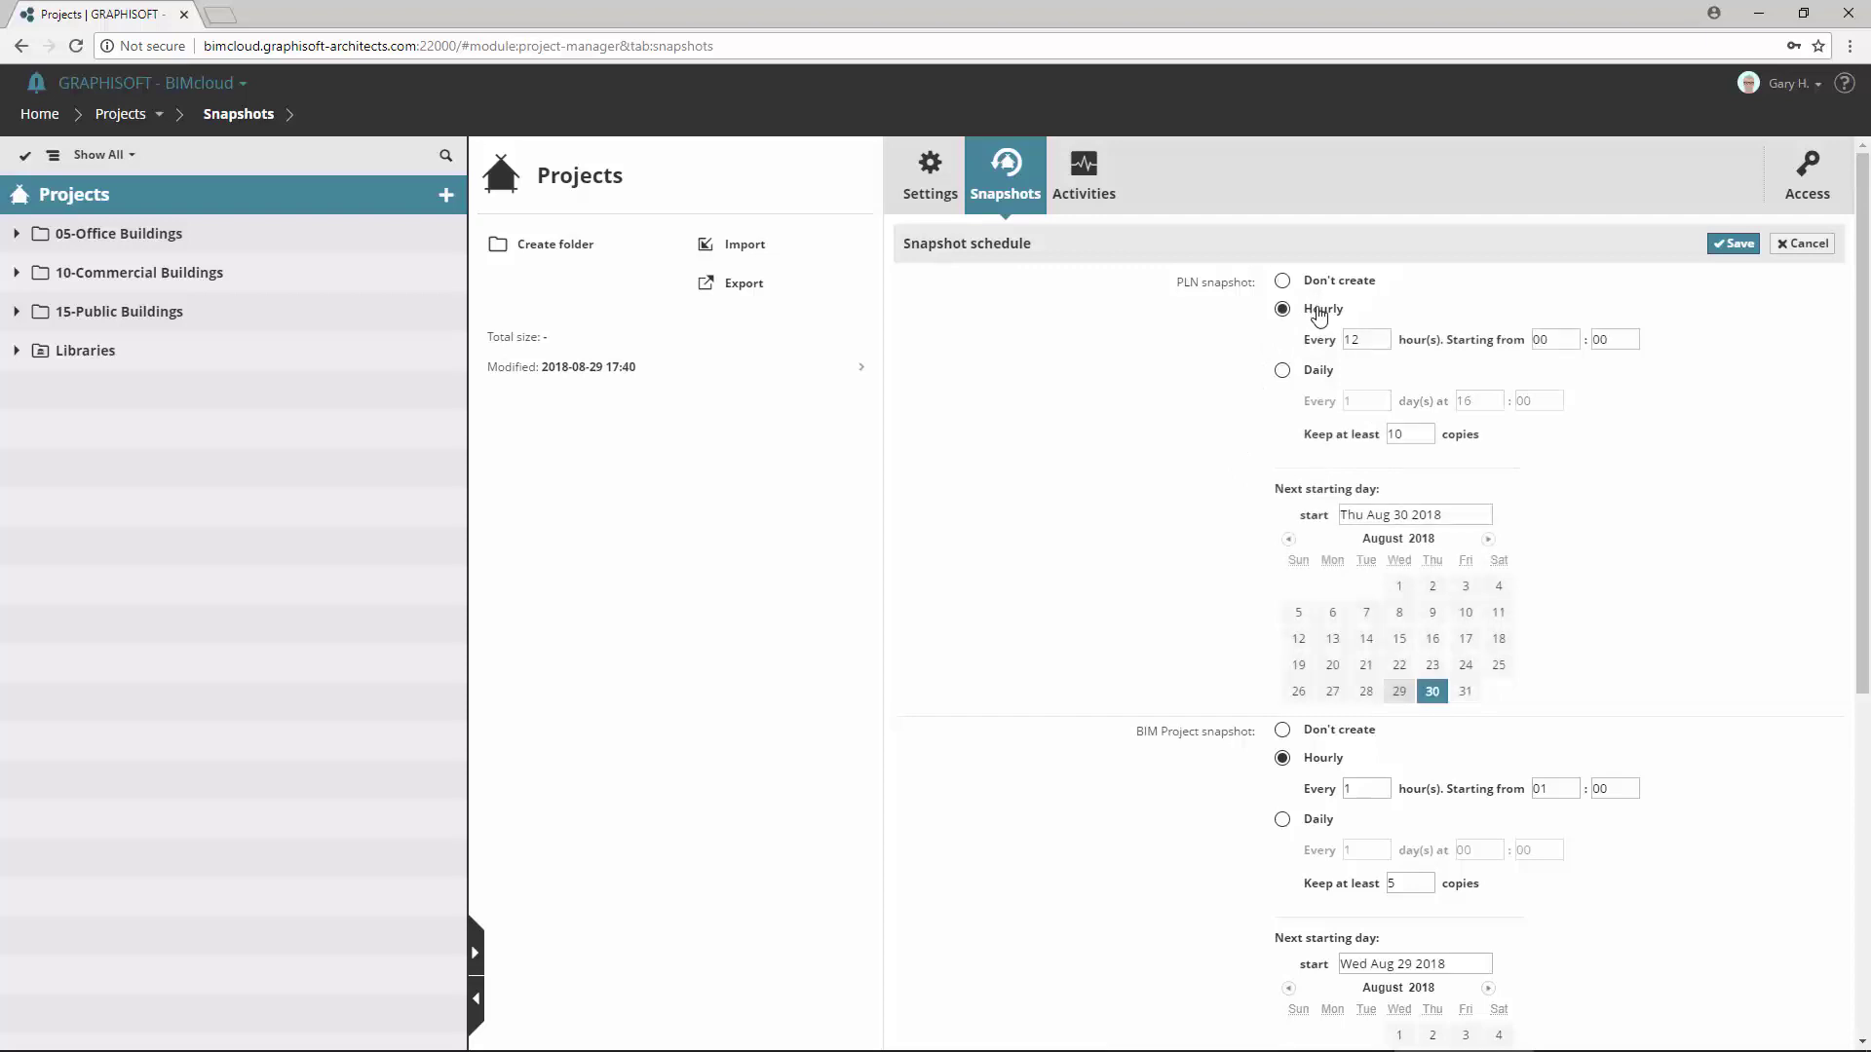
{"action": "left_click", "coordinate": [1316, 373]}
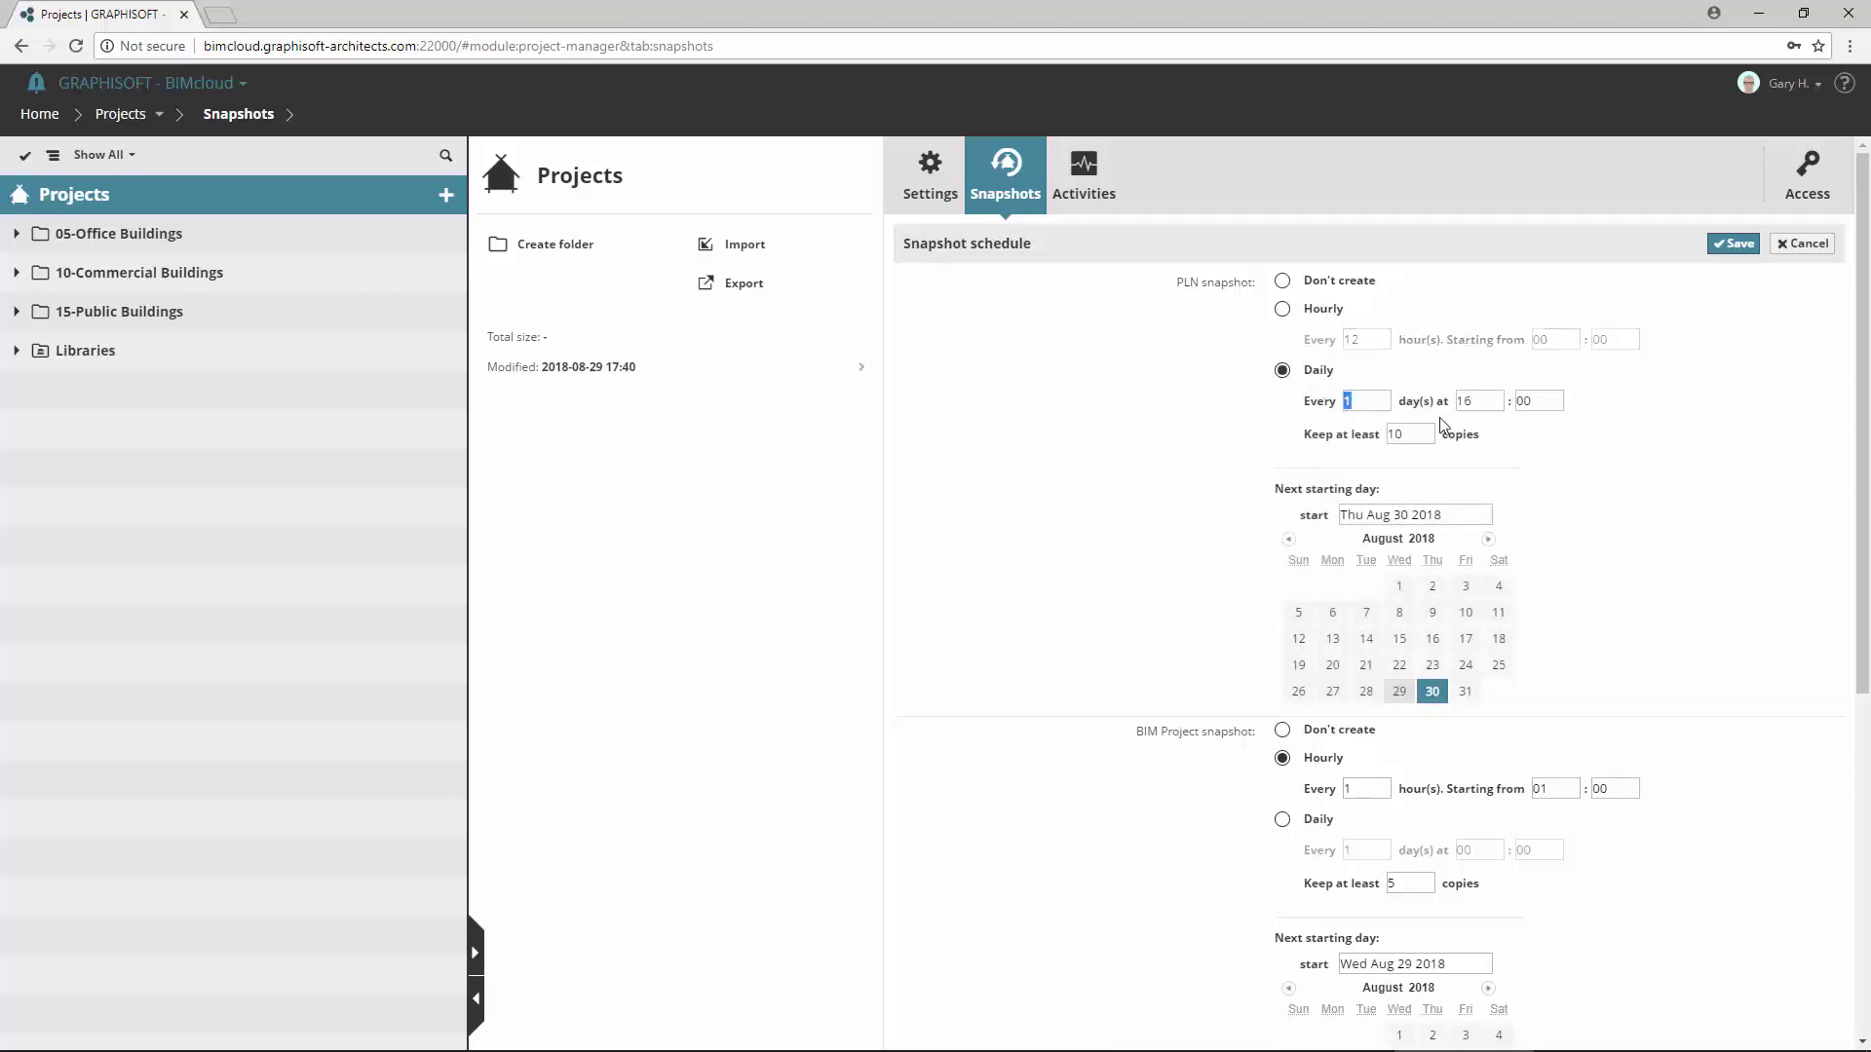
{"action": "left_click", "coordinate": [1395, 434]}
{"action": "left_click", "coordinate": [1804, 245]}
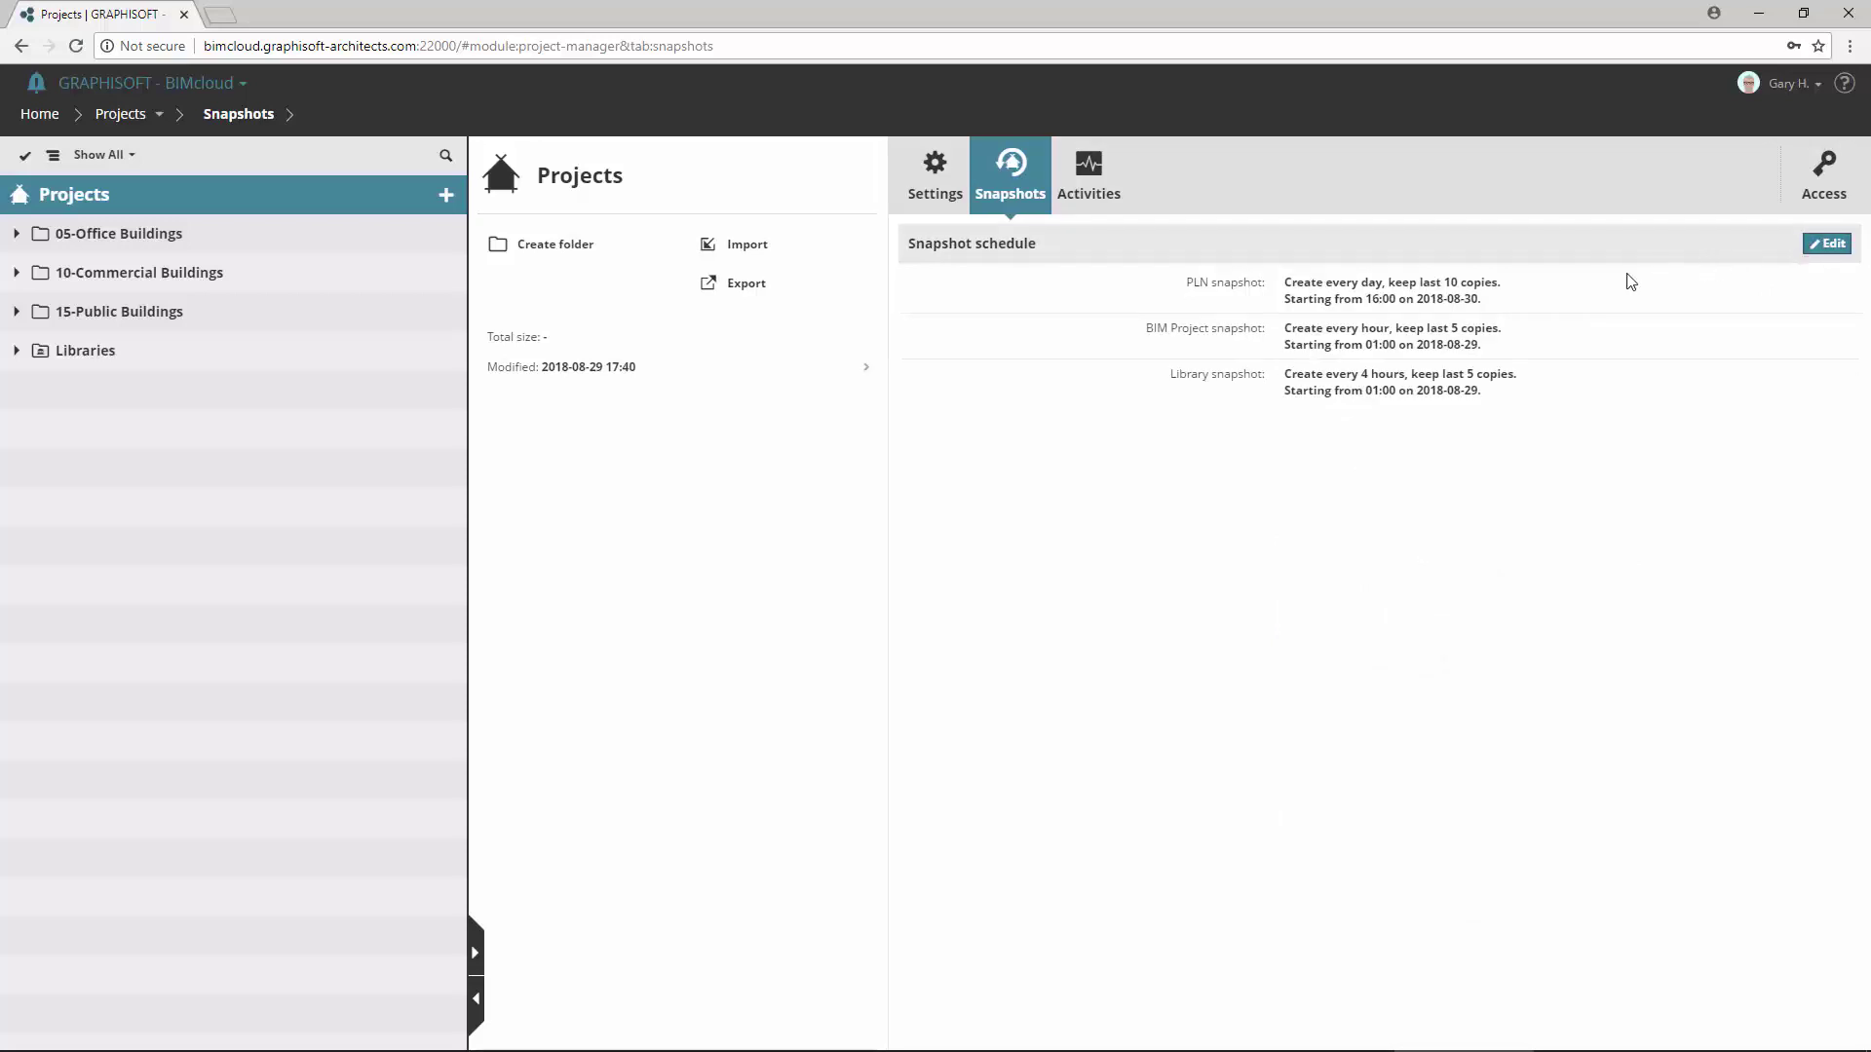
Expand 05-Office Buildings and 0510-GRAPHISOFT Park and select 051001-GRAPHISOFT Headquarters
{"action": "left_click", "coordinate": [16, 234]}
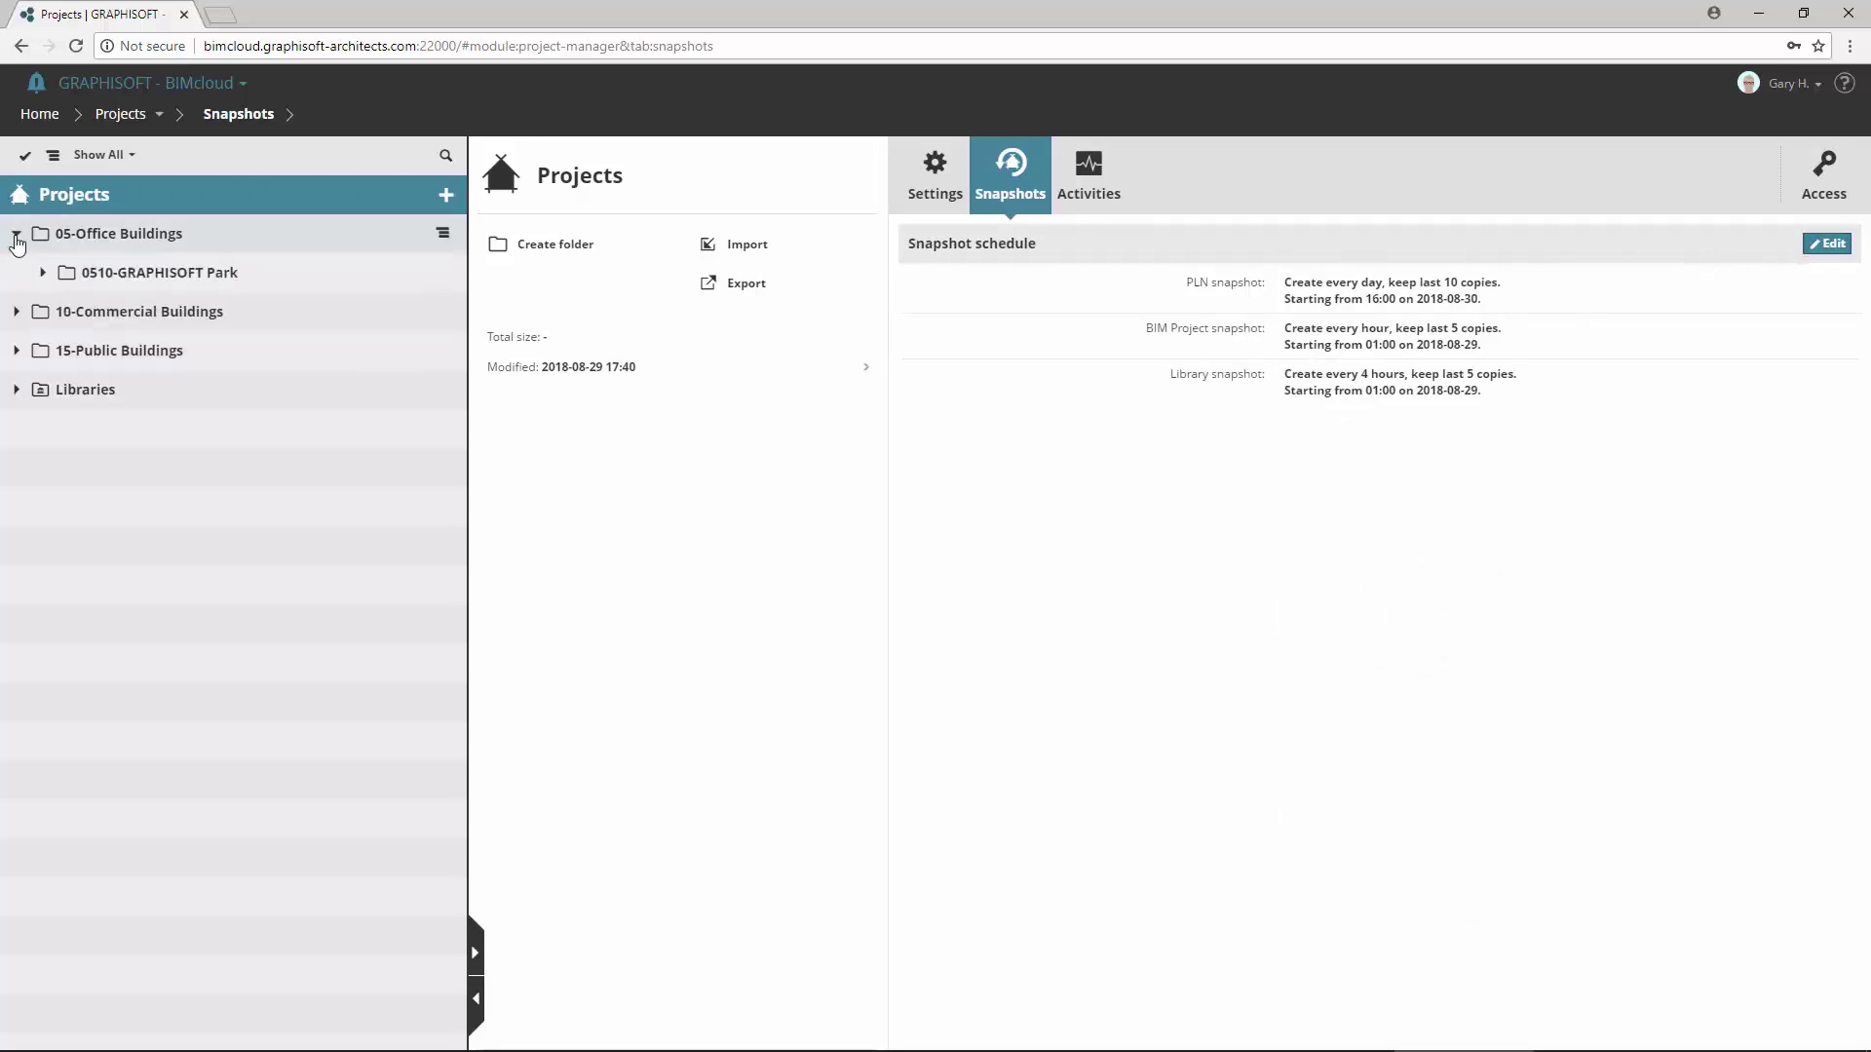
{"action": "left_click", "coordinate": [127, 276]}
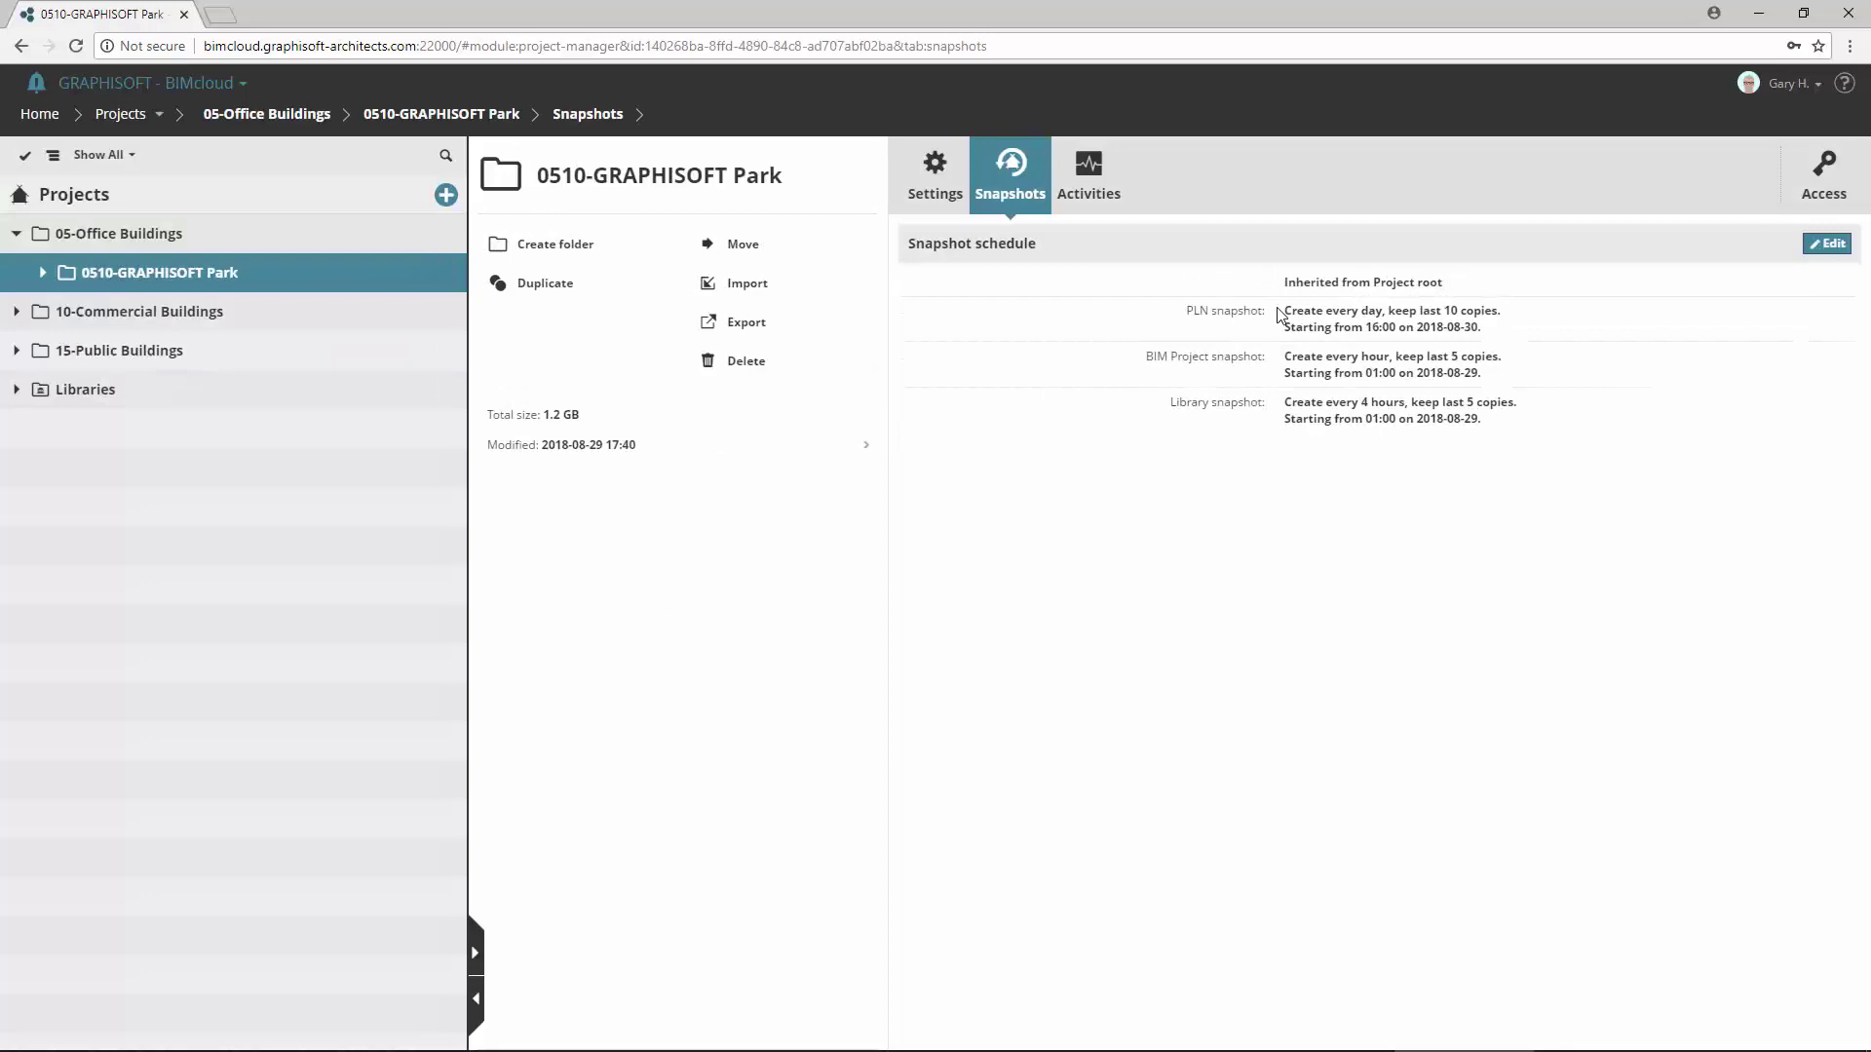
{"action": "left_click", "coordinate": [42, 273]}
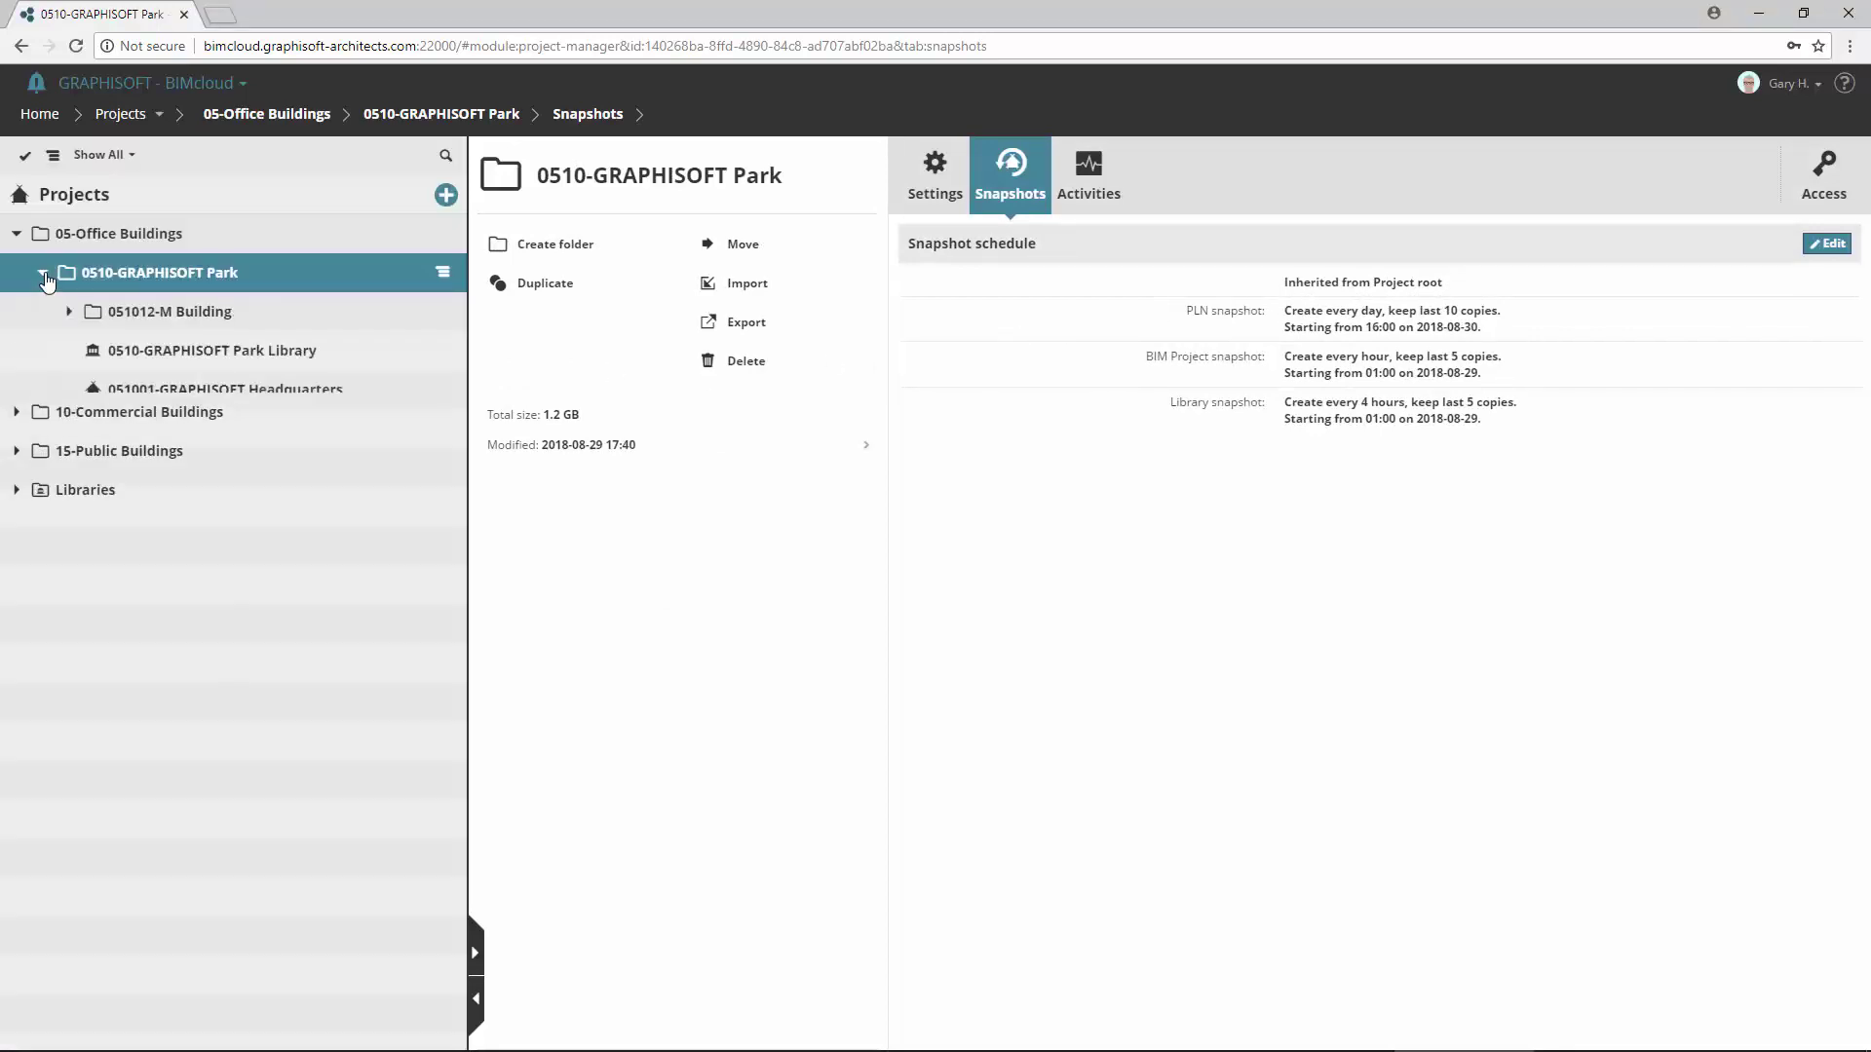
{"action": "left_click", "coordinate": [238, 390]}
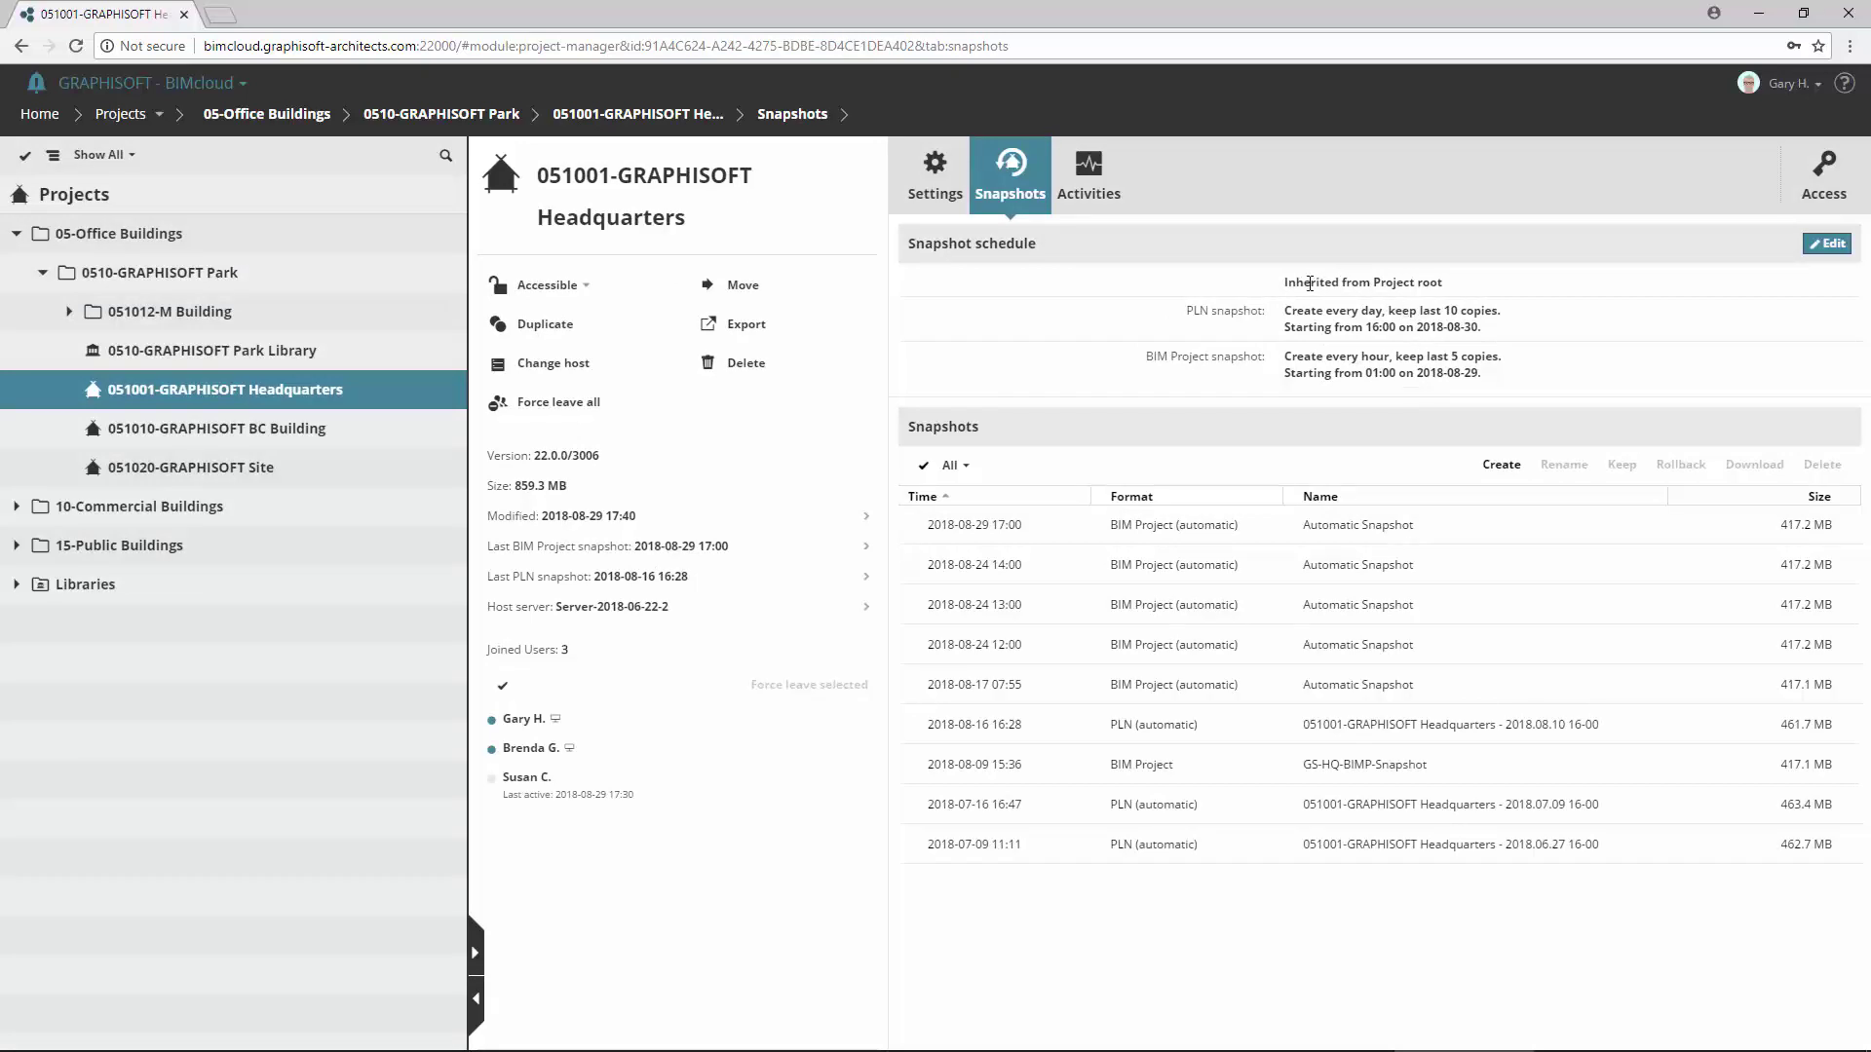
Try a Defined Locally snapshot schedule, then cancel to keep the inherited one
{"action": "left_click", "coordinate": [1826, 243]}
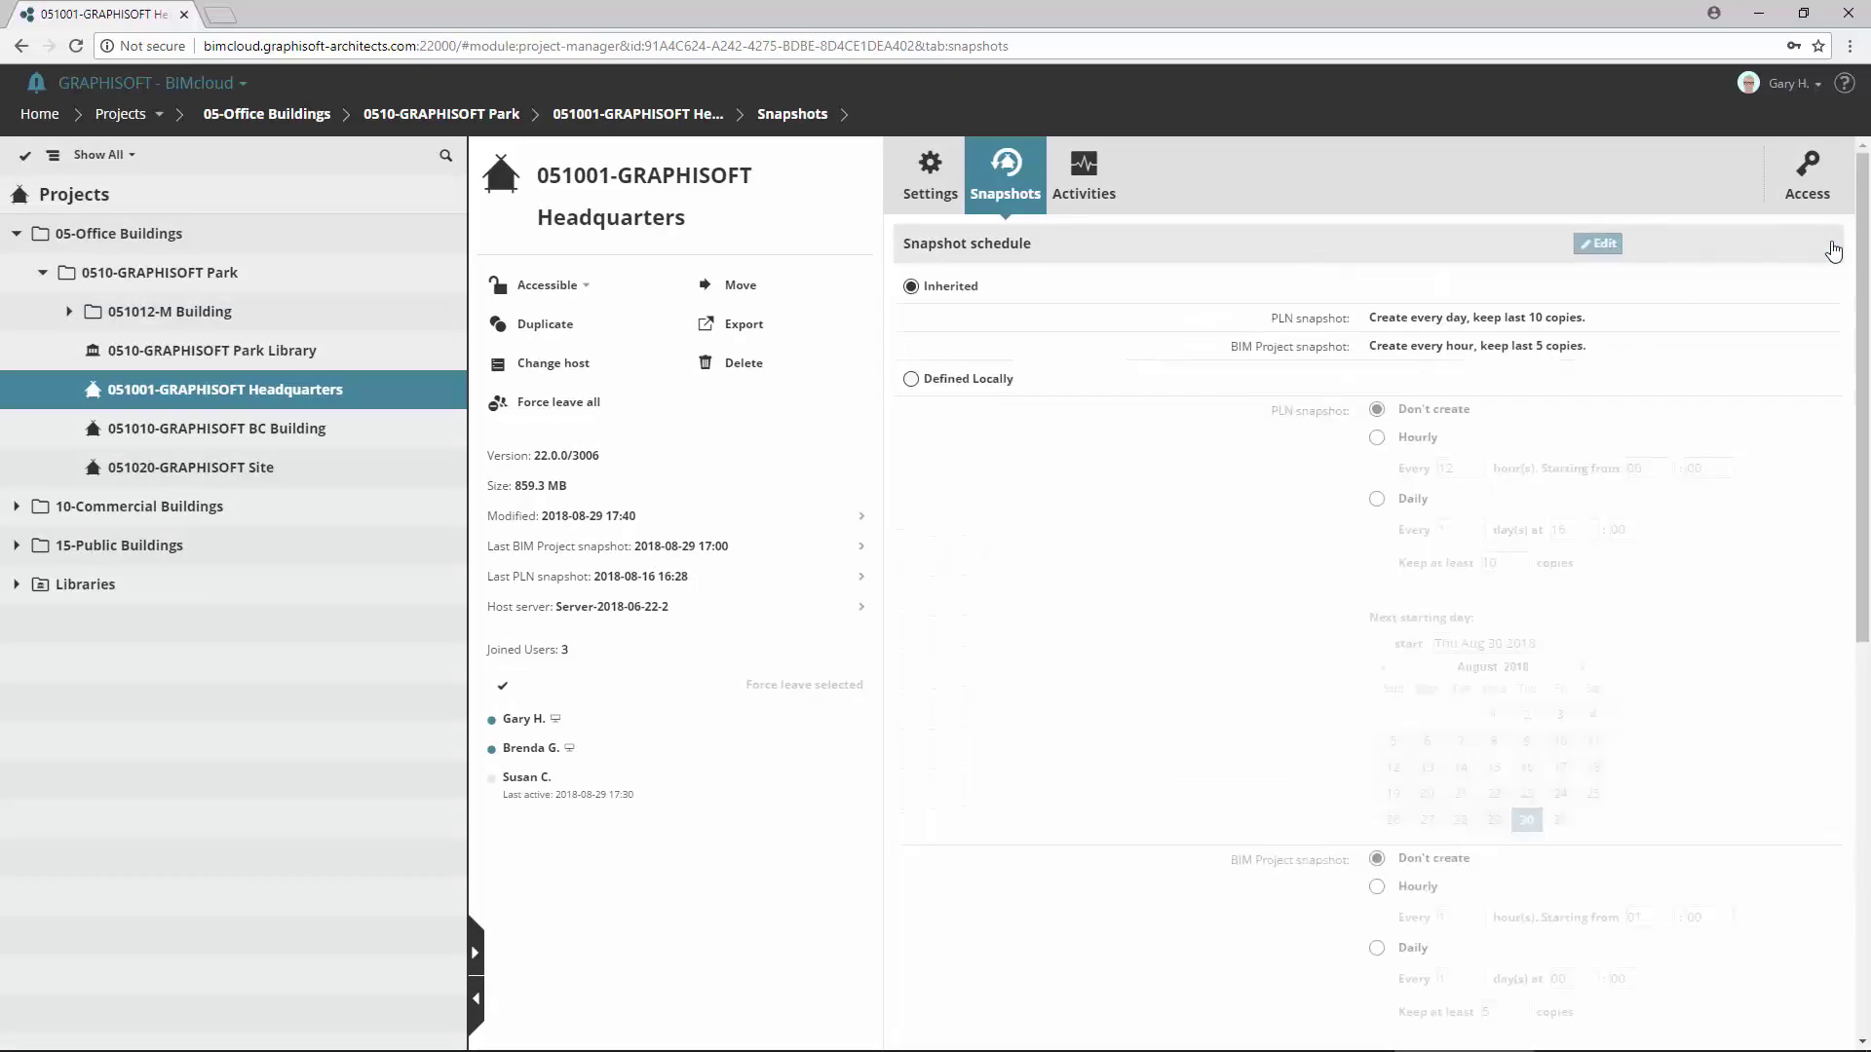
{"action": "left_click", "coordinate": [910, 379]}
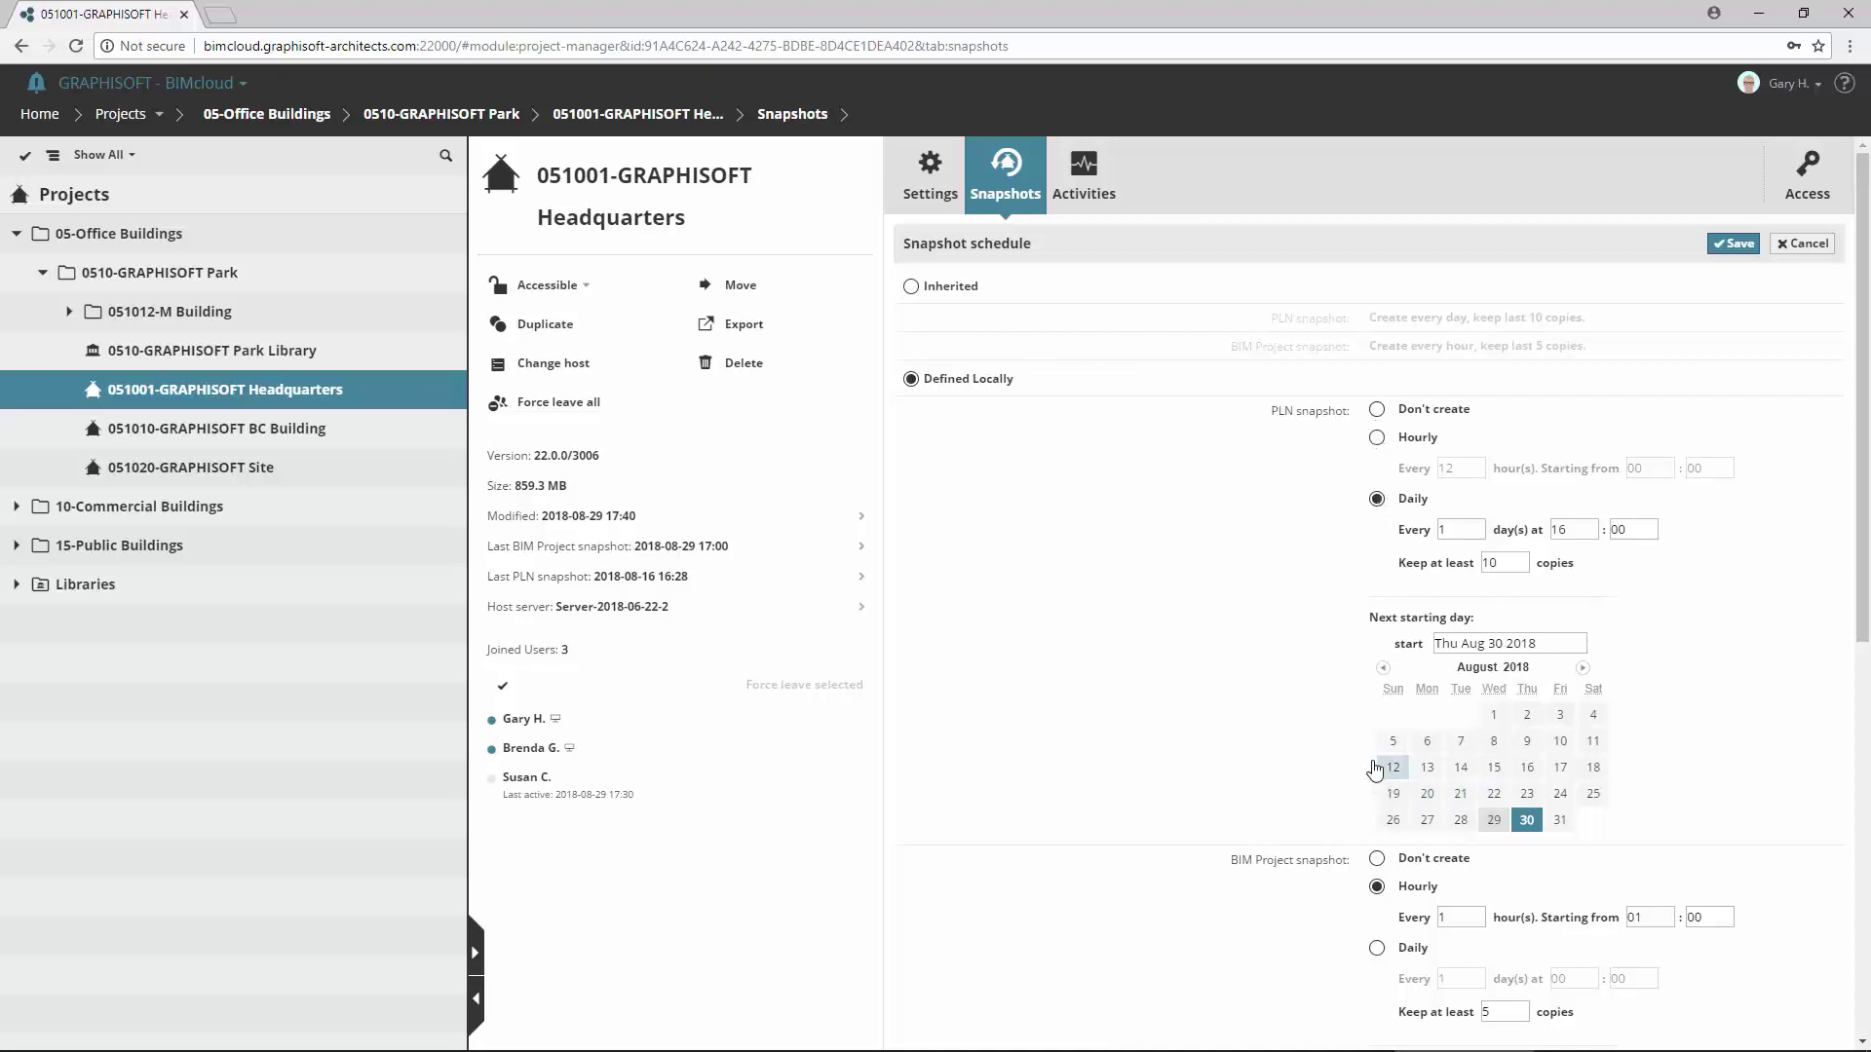
{"action": "left_click", "coordinate": [1803, 243]}
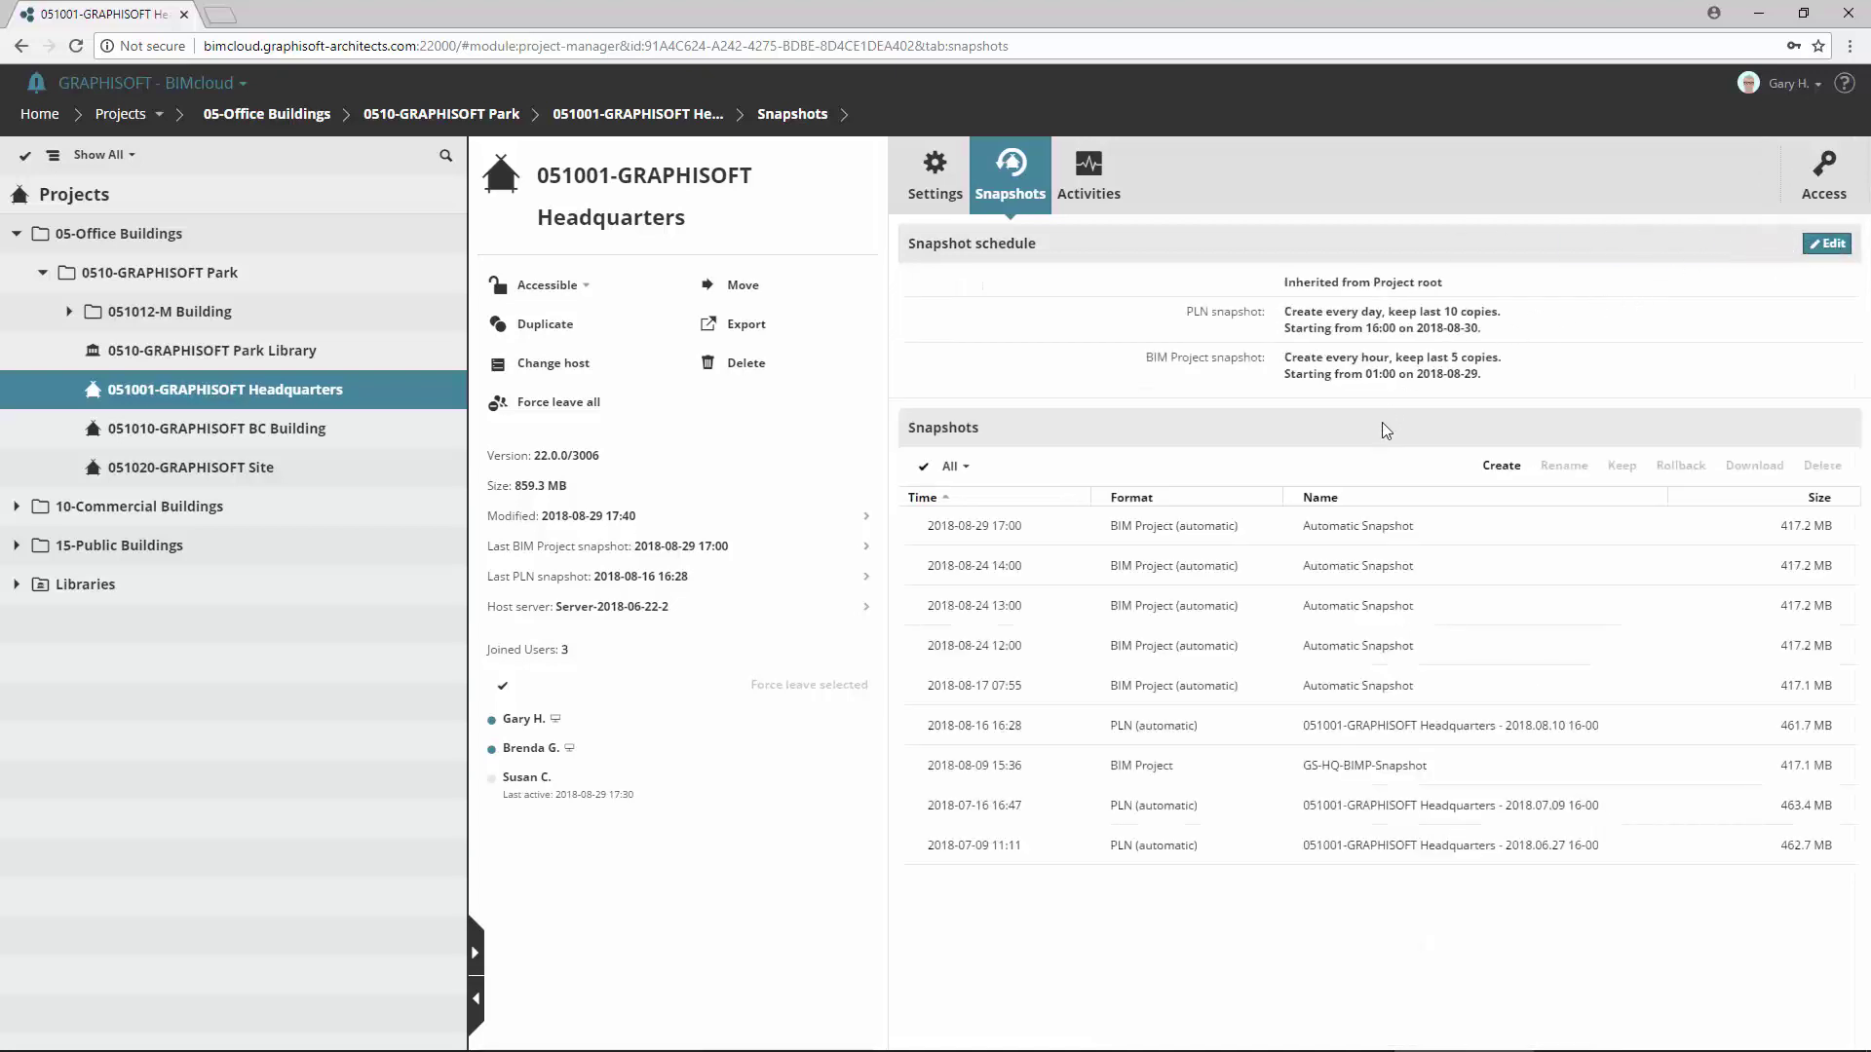
Create a BIM Project snapshot, appending -1 to make the name GS-HQ-BIMP-Snapshot-1
{"action": "left_click", "coordinate": [1502, 467]}
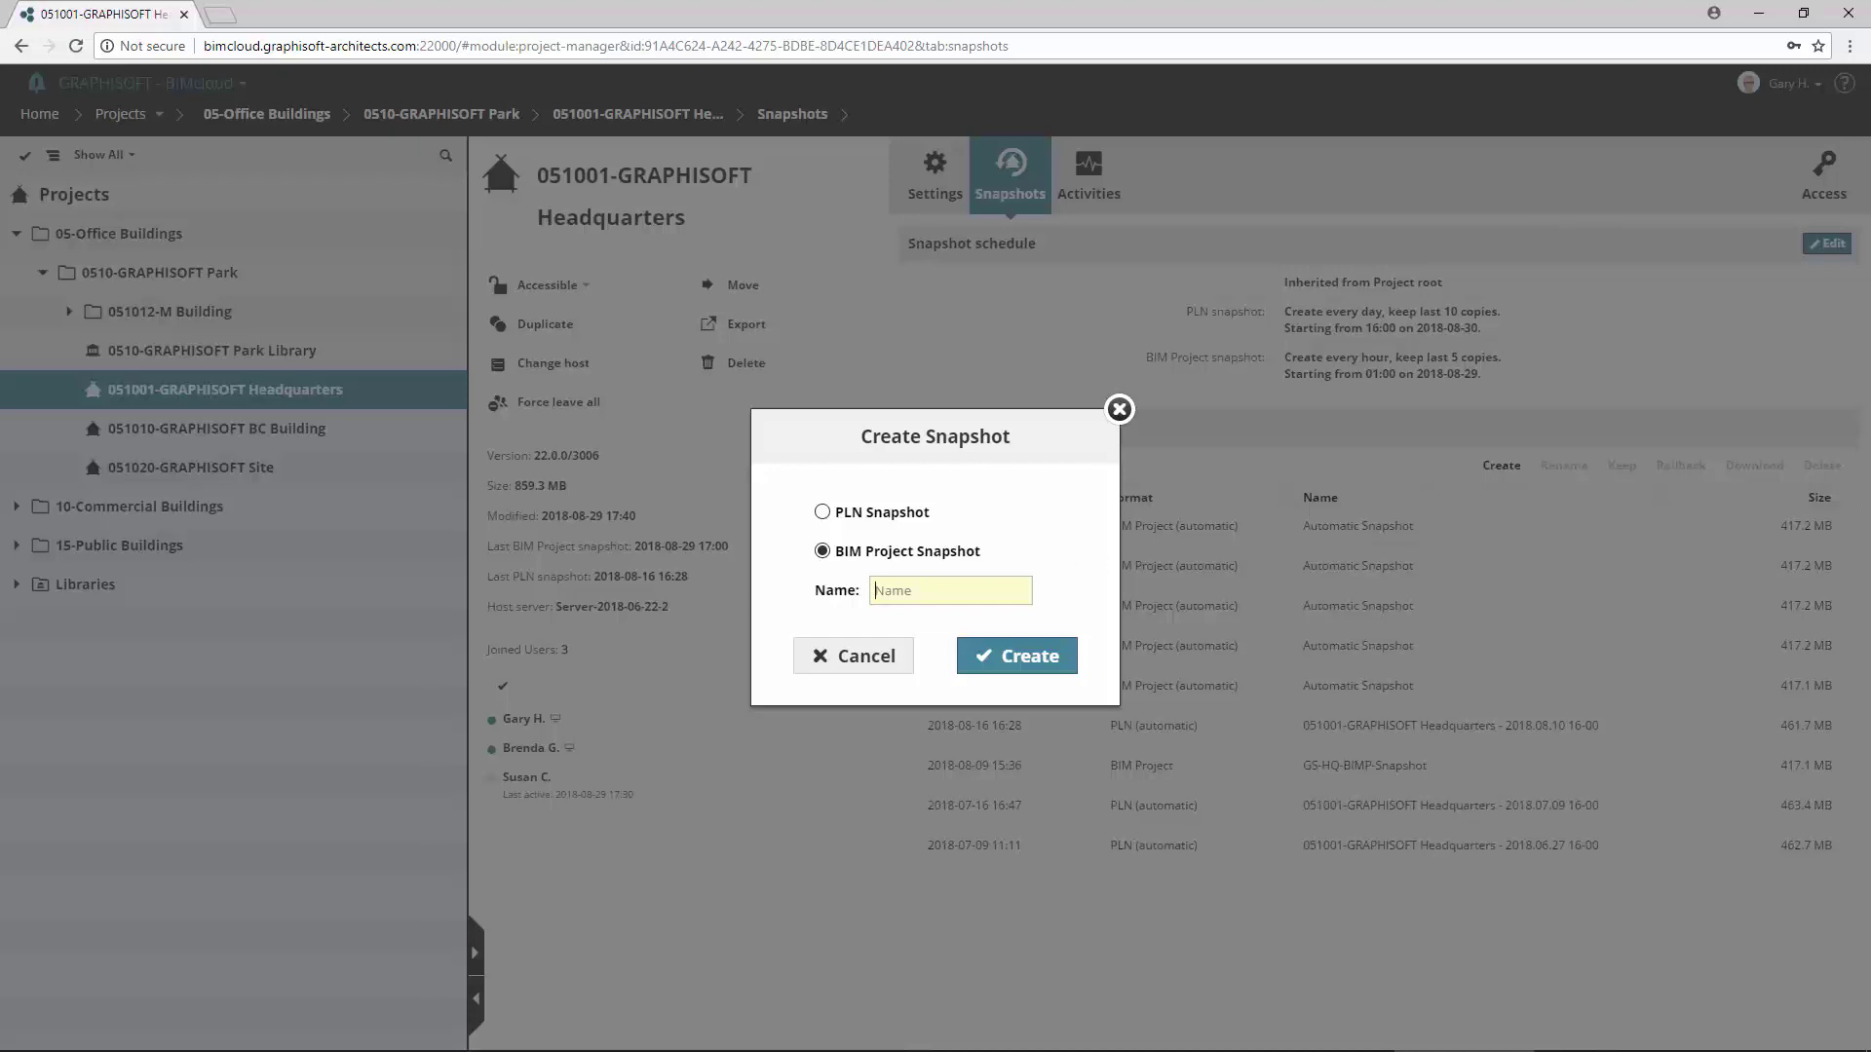
{"action": "left_click", "coordinate": [1021, 595]}
{"action": "type", "text": "GS-HQ-BIMP-Snapshot"}
{"action": "type", "text": "-1"}
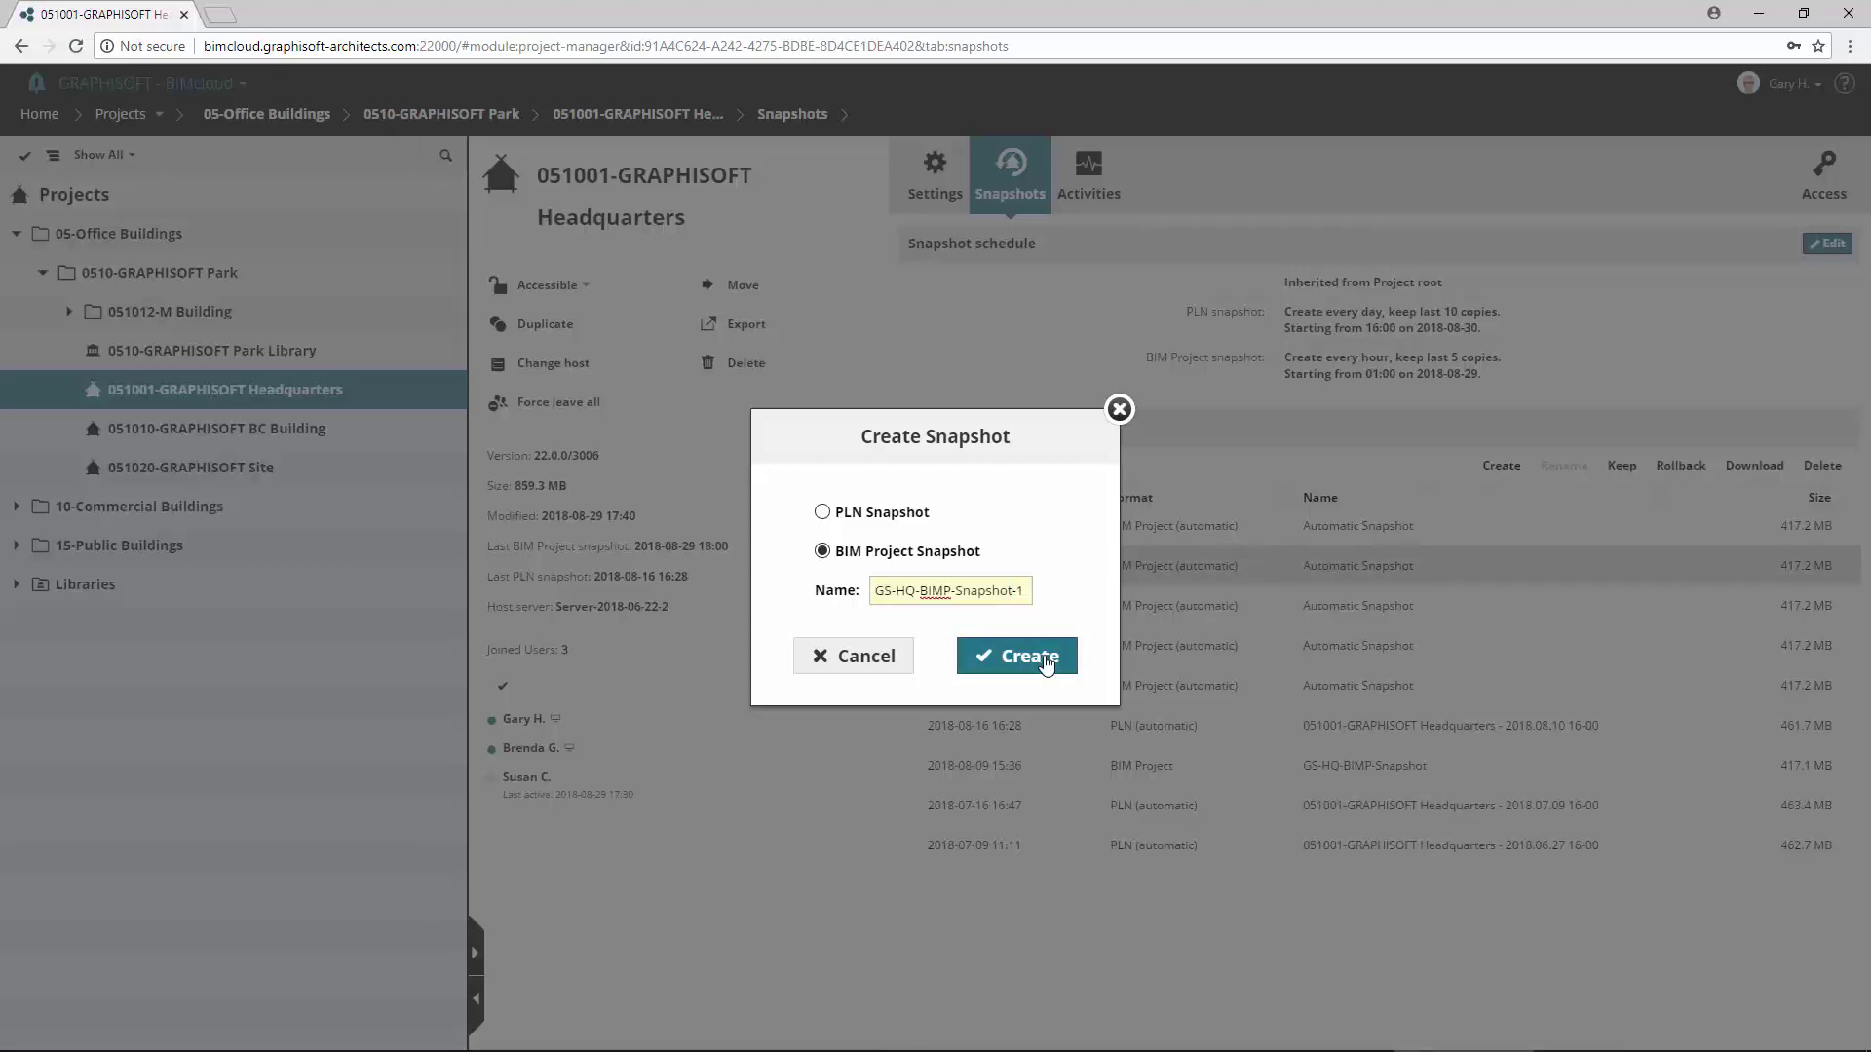
{"action": "left_click", "coordinate": [1030, 656]}
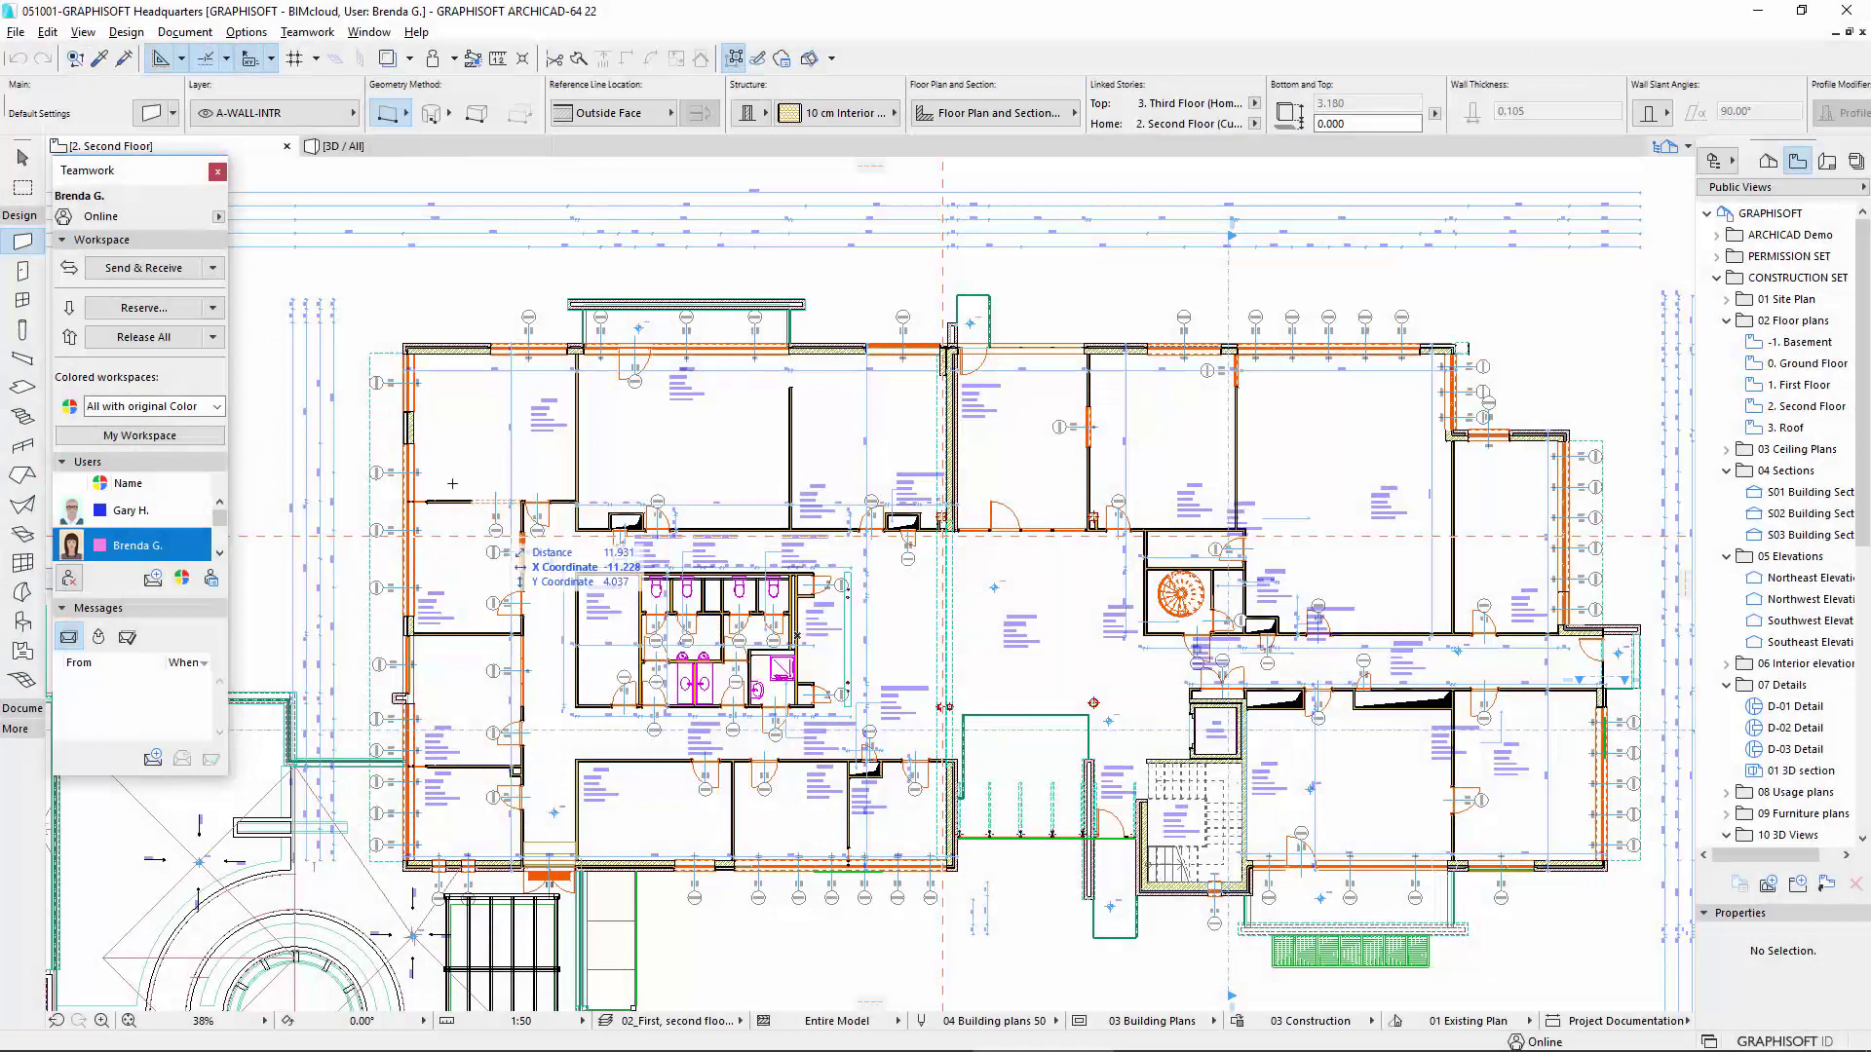
Select all walls in the plan and reserve them for editing
{"action": "left_click", "coordinate": [49, 33]}
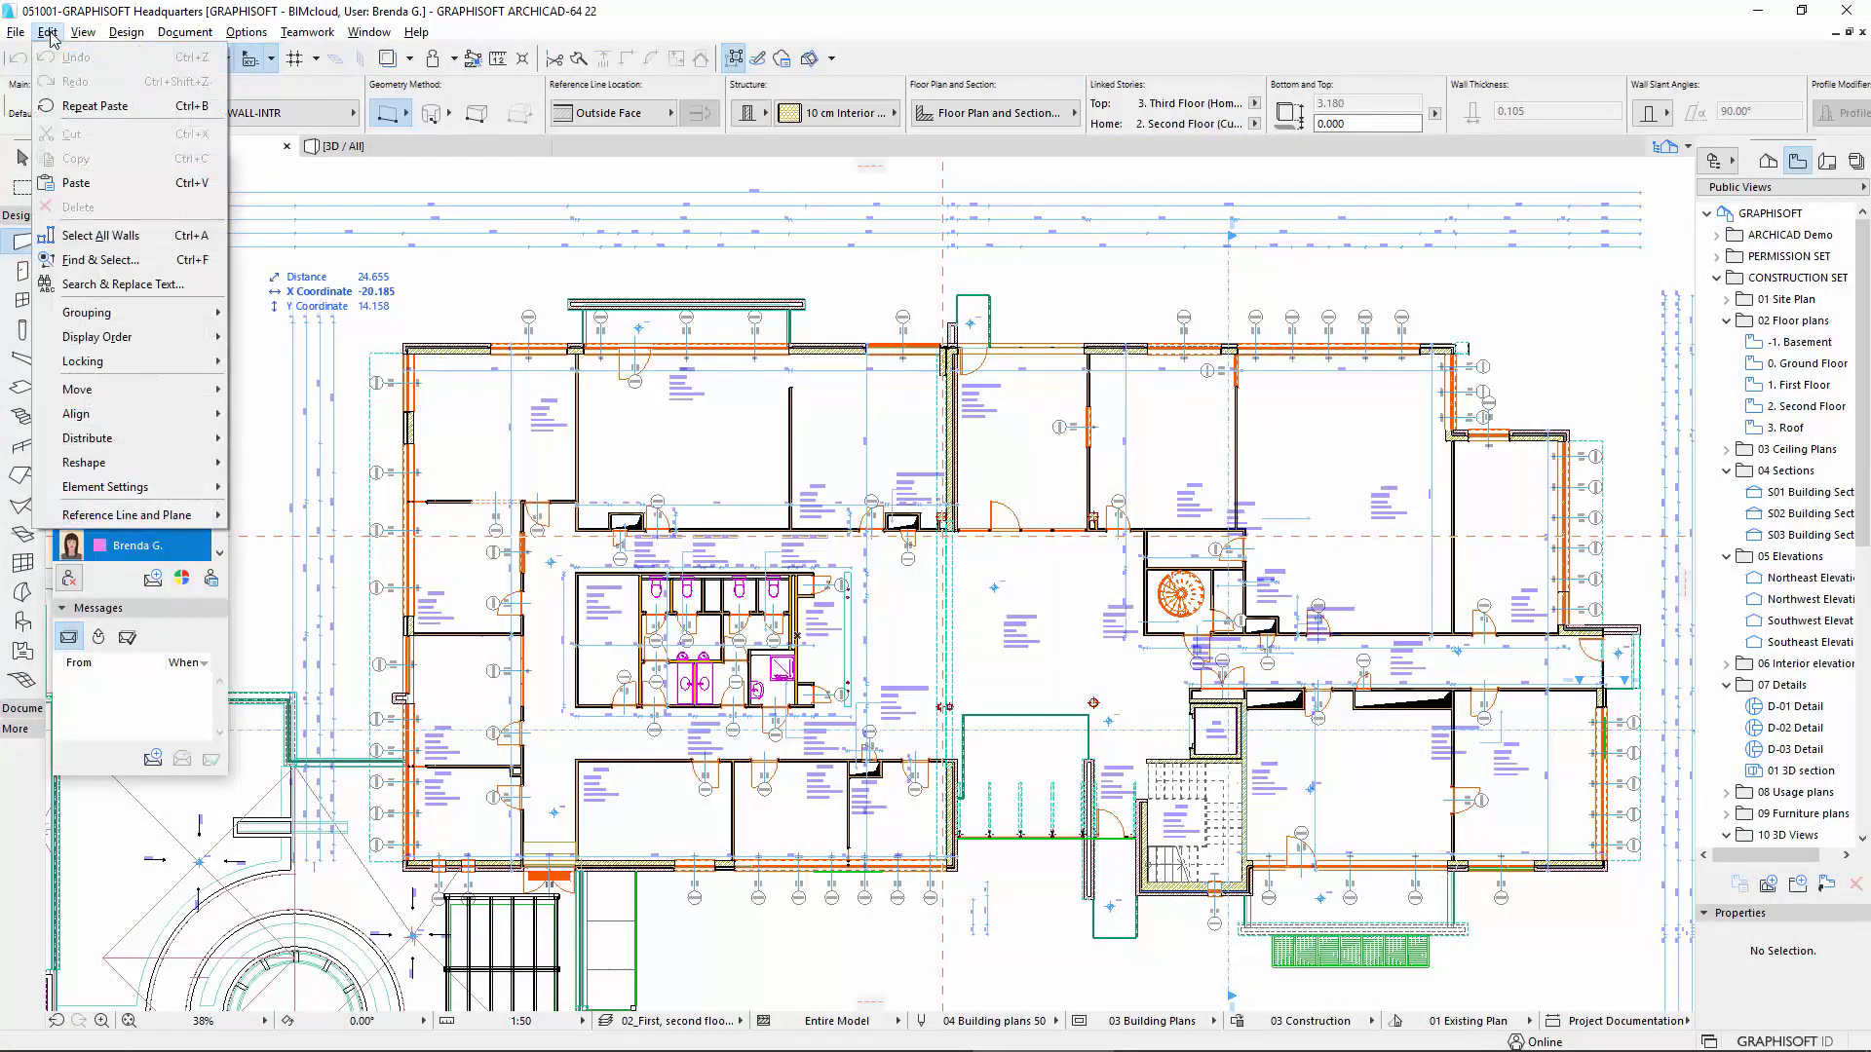
{"action": "left_click", "coordinate": [141, 240]}
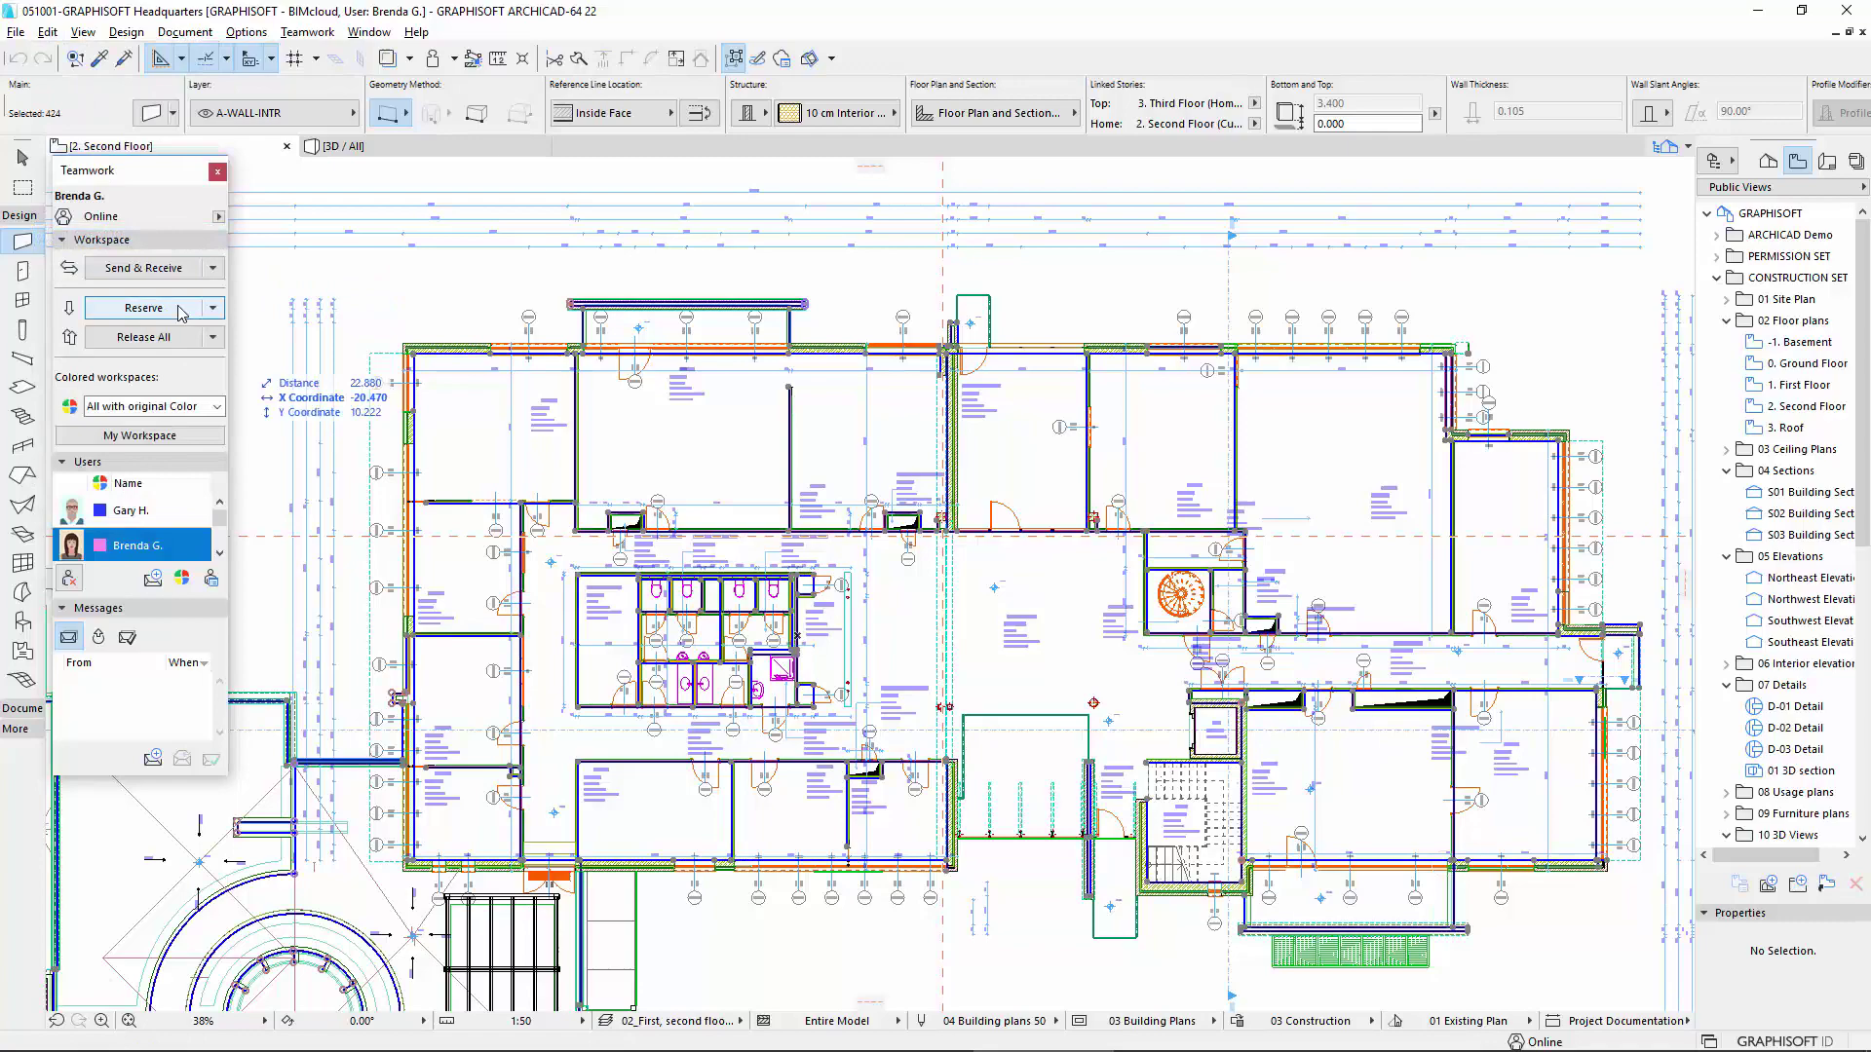
{"action": "left_click", "coordinate": [144, 308]}
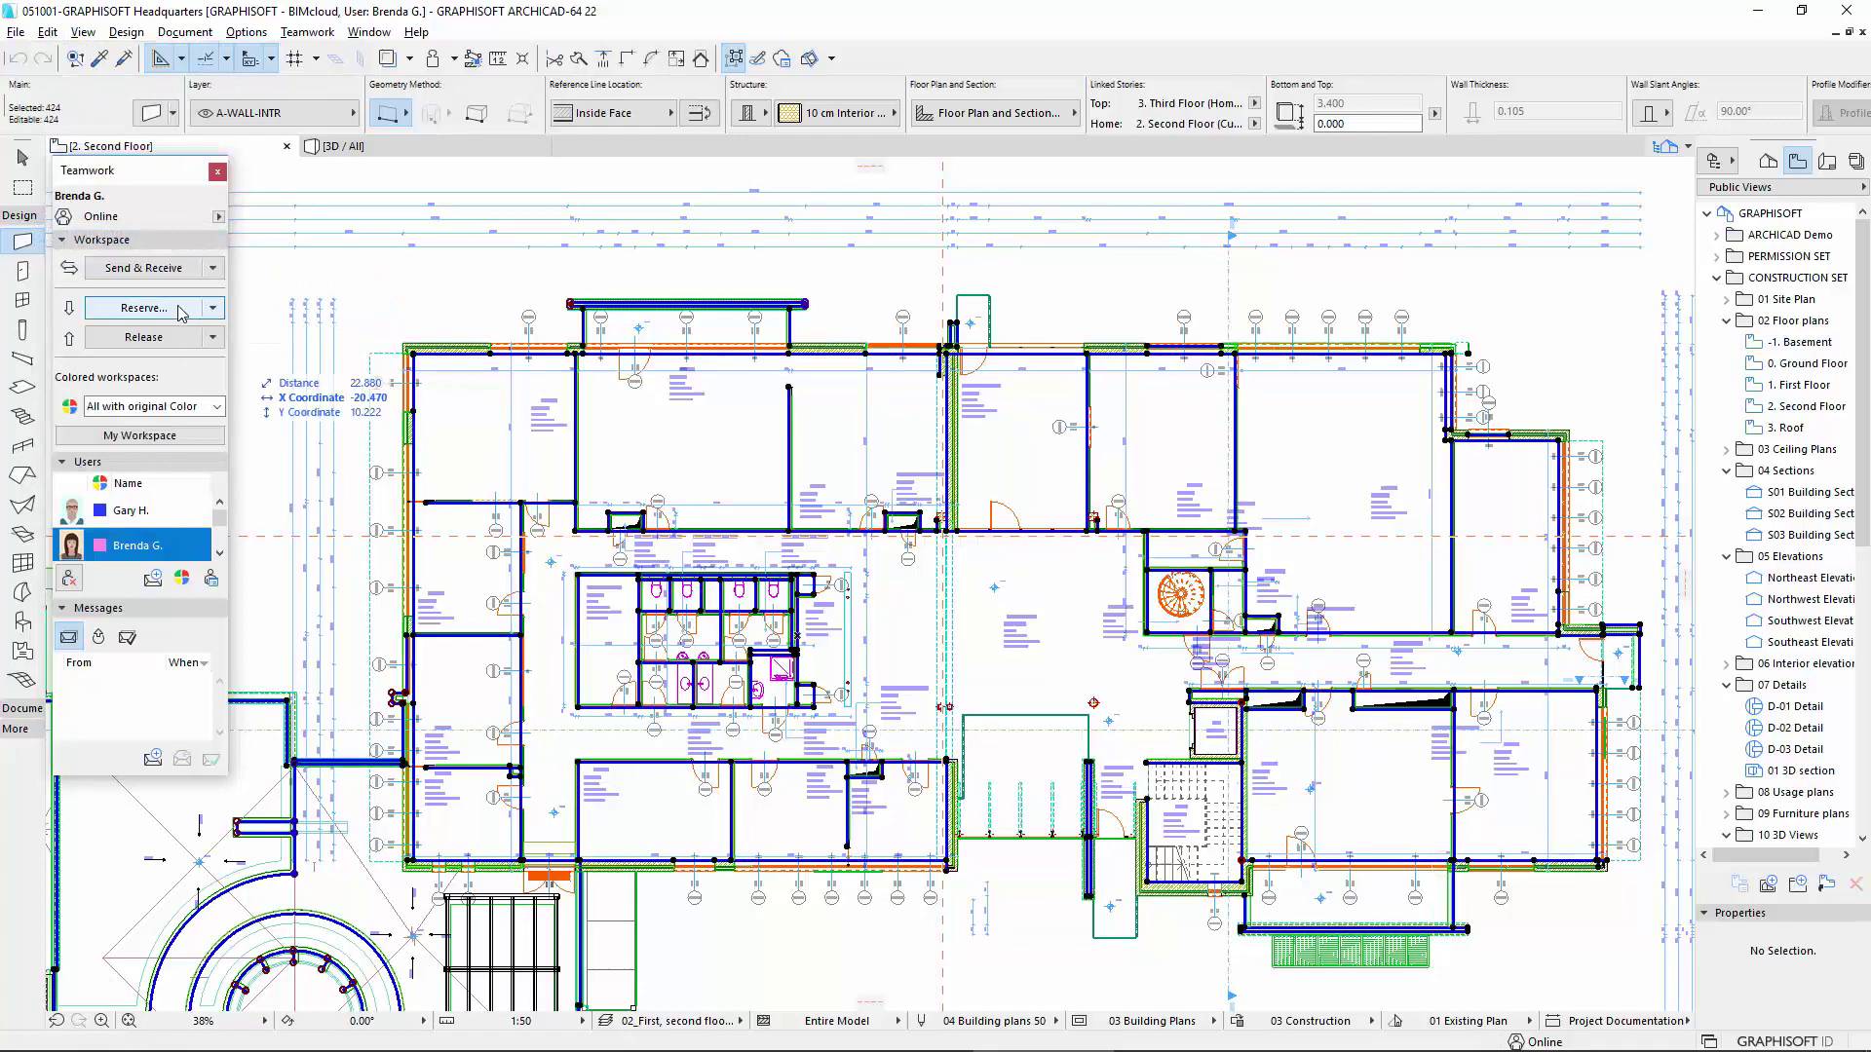
Delete one corridor wall beside the left offices using the context menu
{"action": "left_click", "coordinate": [523, 621]}
{"action": "scroll", "coordinate": [371, 745], "scroll_direction": "up", "scroll_amount": 4}
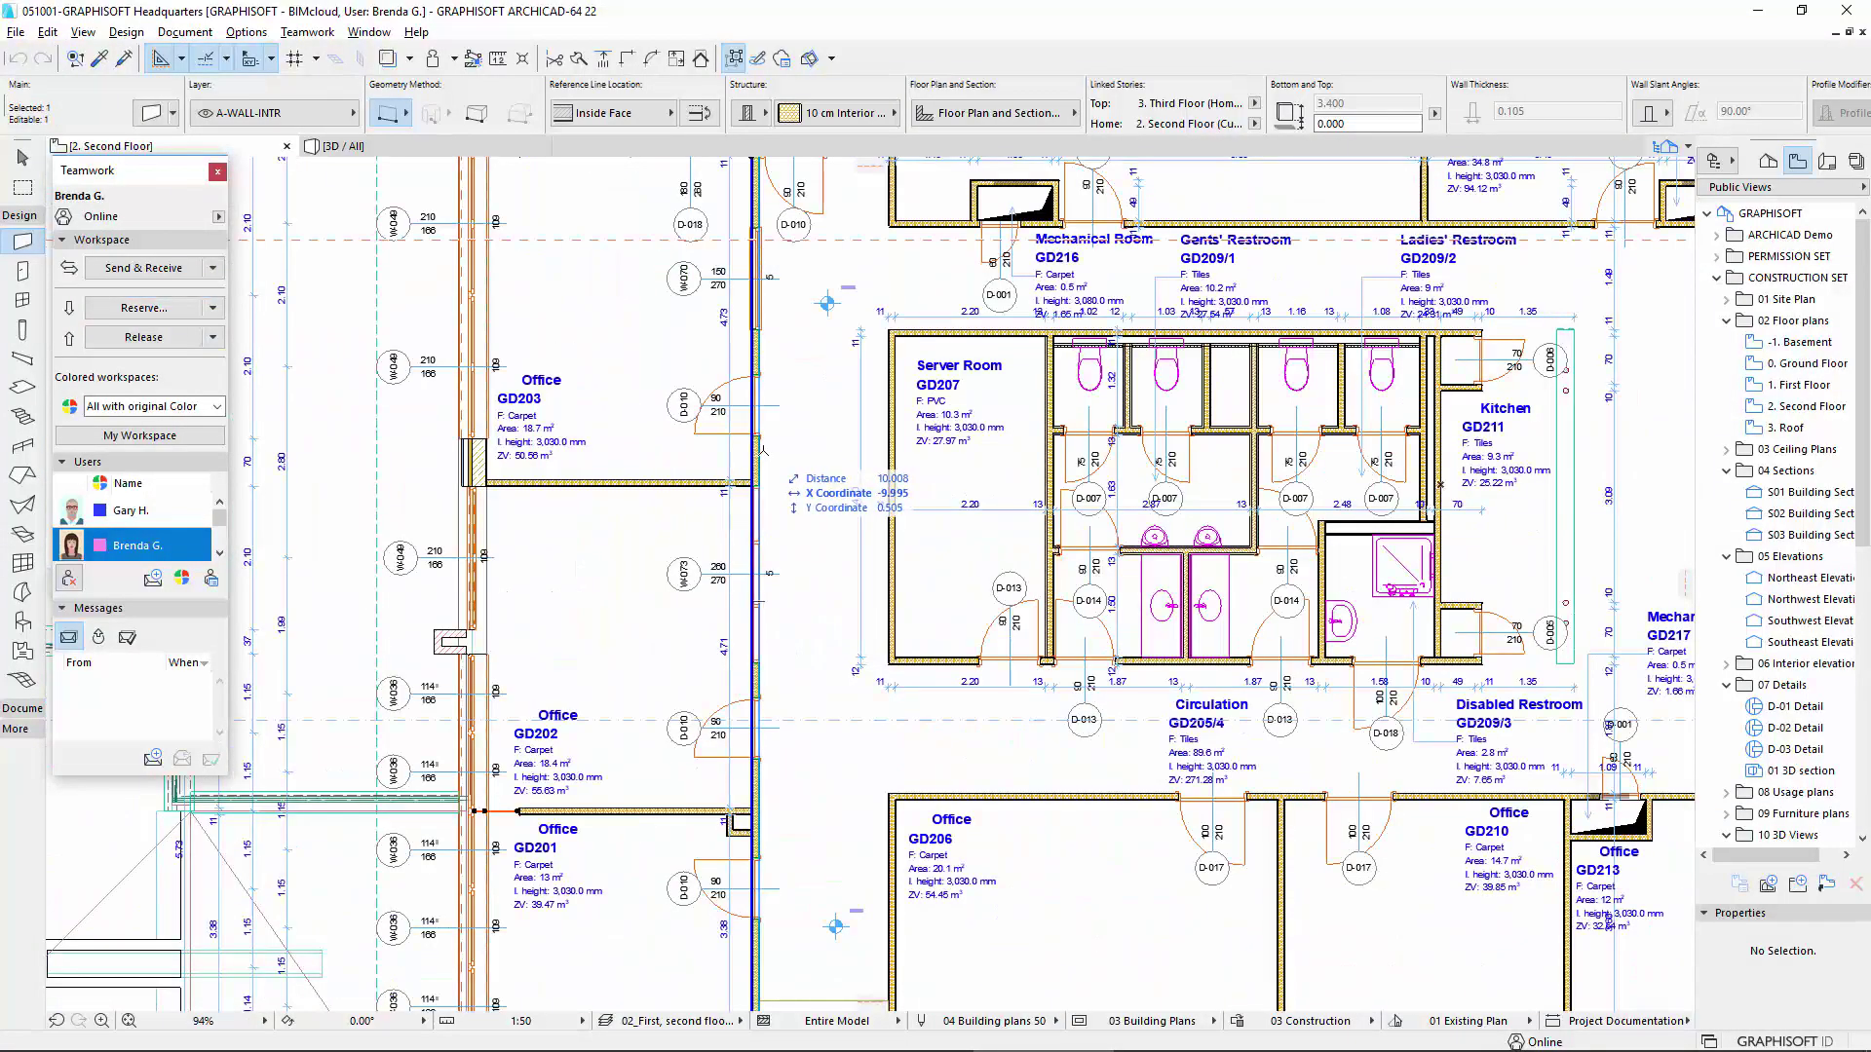
{"action": "right_click", "coordinate": [781, 454]}
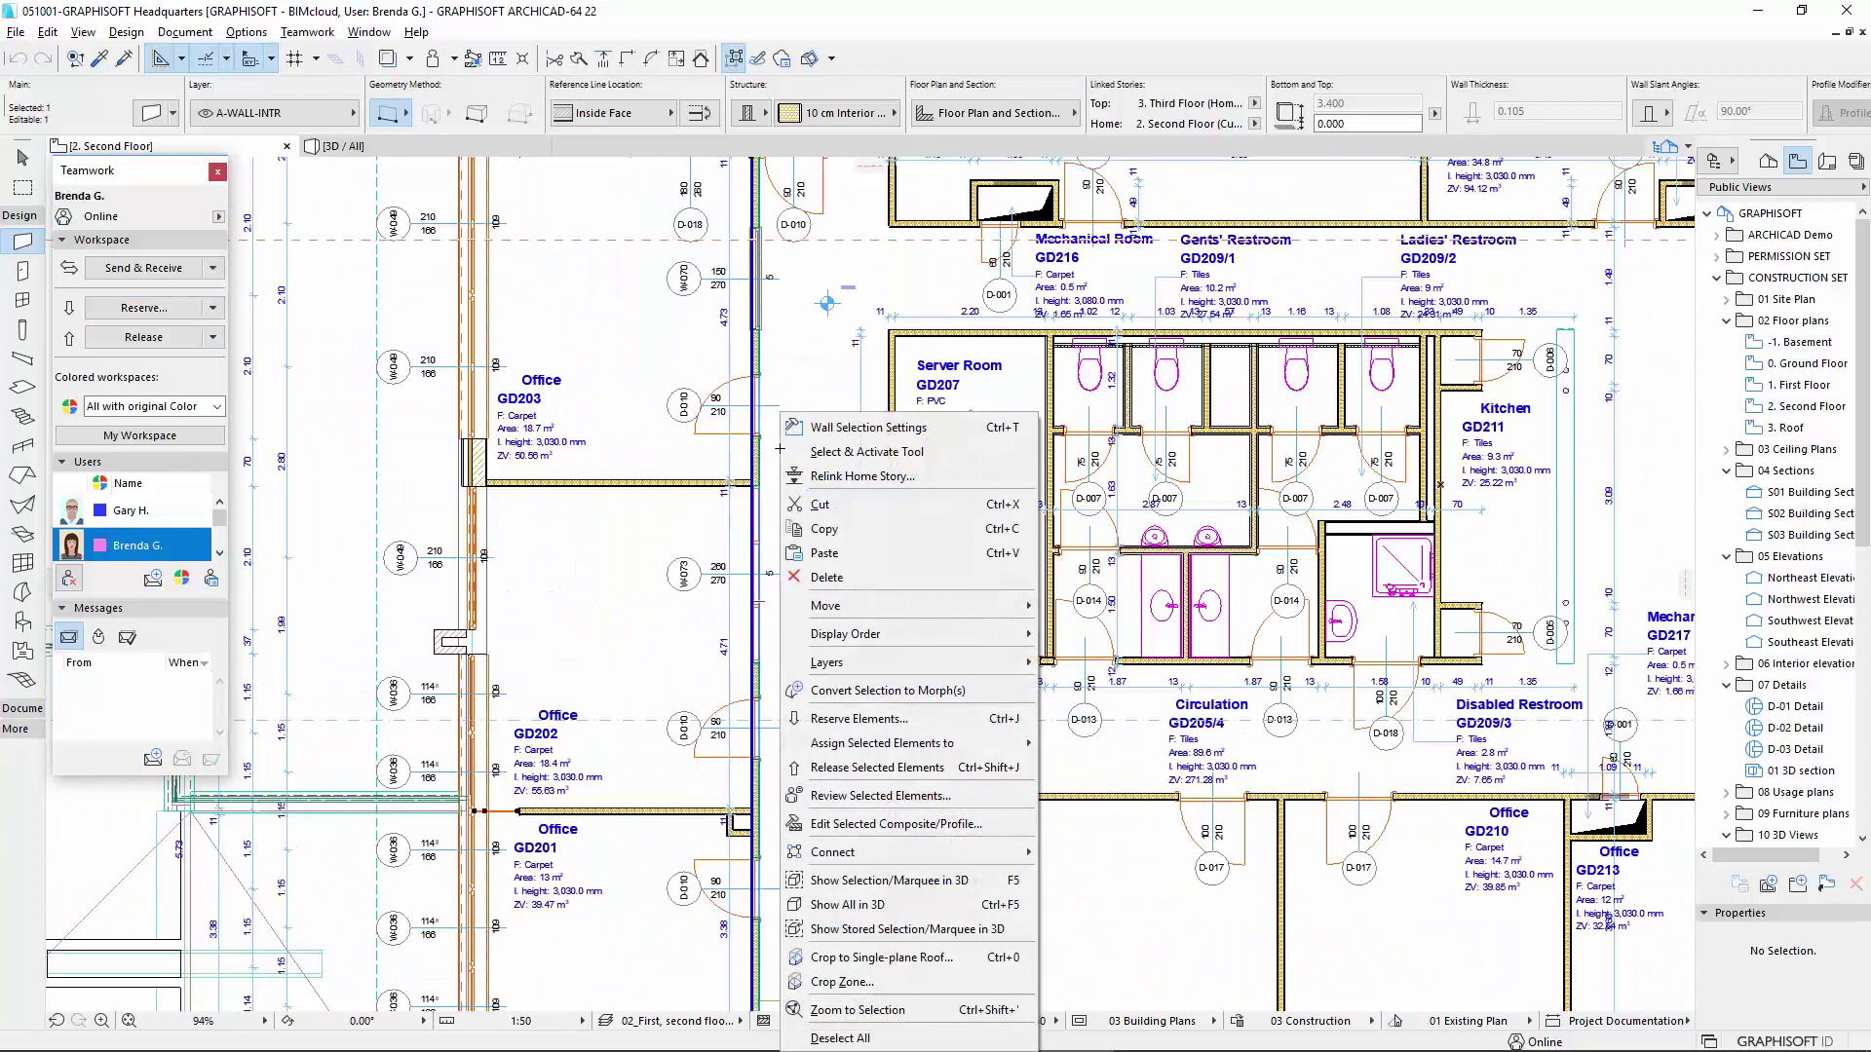
{"action": "left_click", "coordinate": [880, 580]}
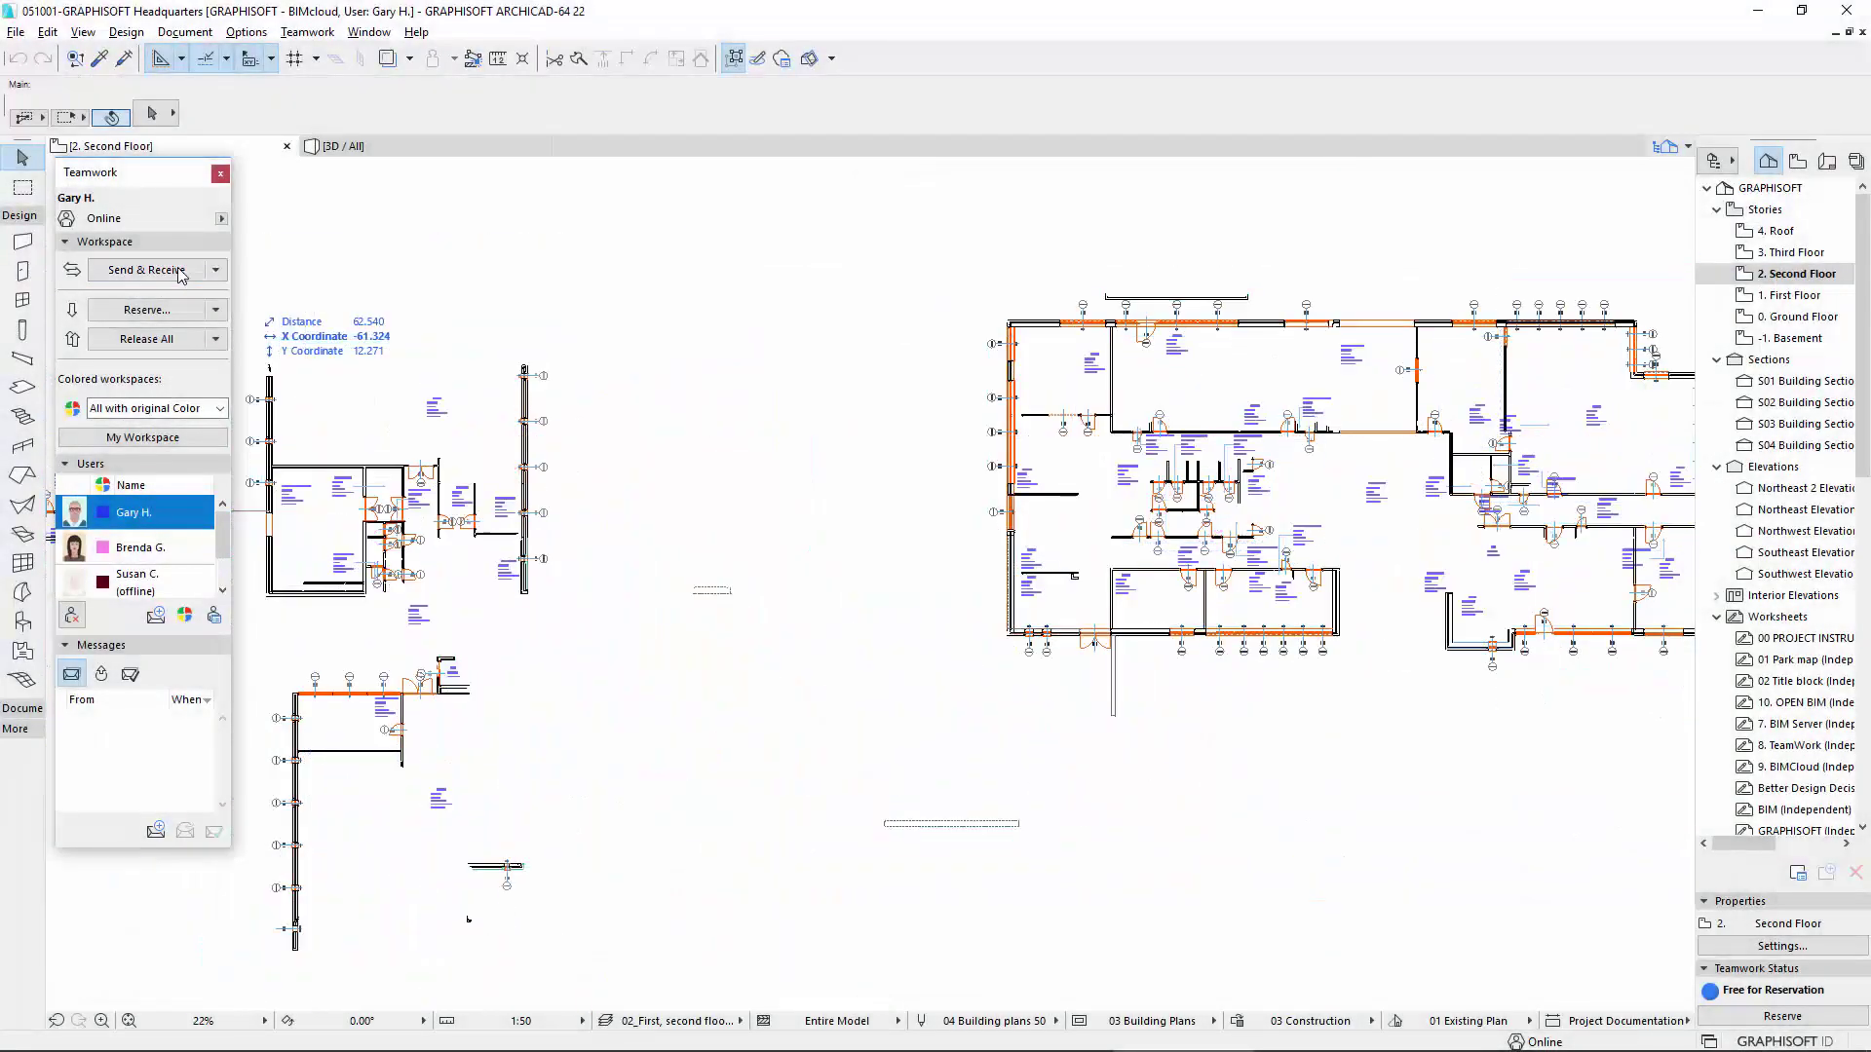
Zoom in and pan the plan toward the second floor's left offices
{"action": "scroll", "coordinate": [1101, 516], "scroll_direction": "up", "scroll_amount": 5}
{"action": "middle_click_drag", "start_coordinate": [1101, 521], "coordinate": [1010, 594]}
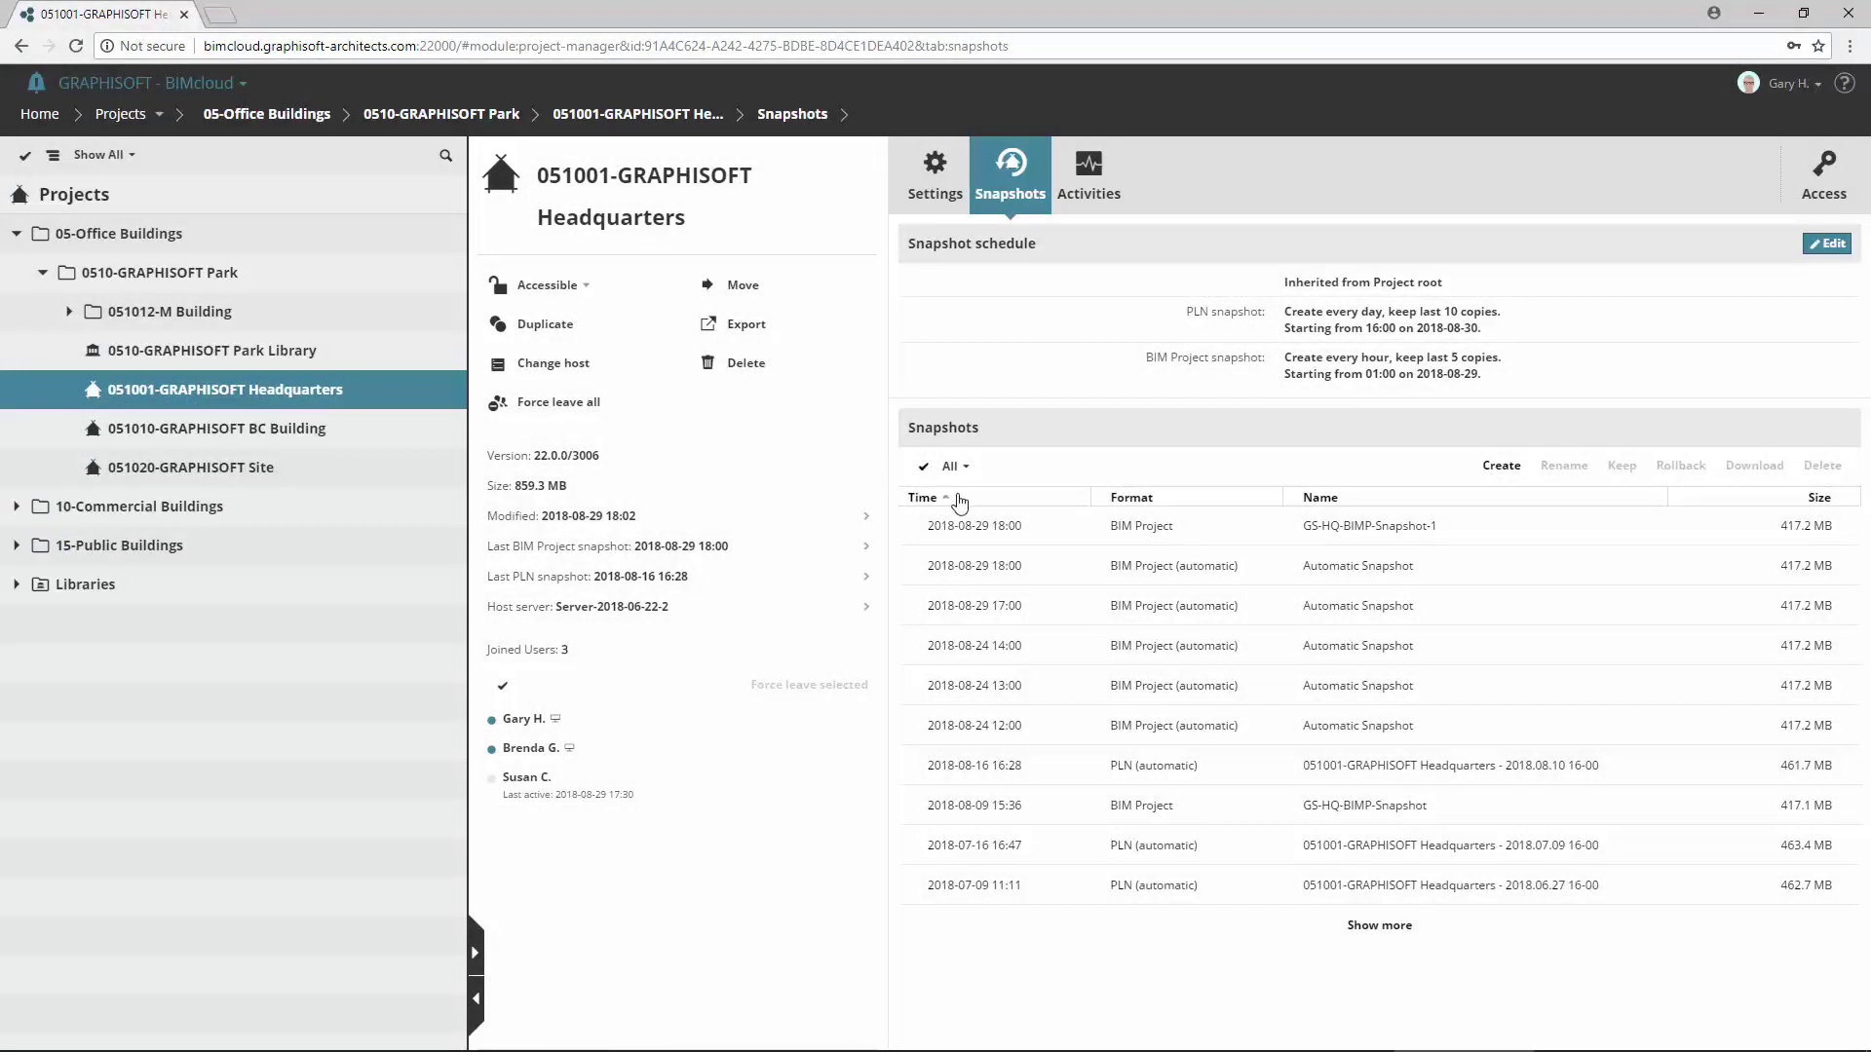
{"action": "left_click", "coordinate": [1178, 574]}
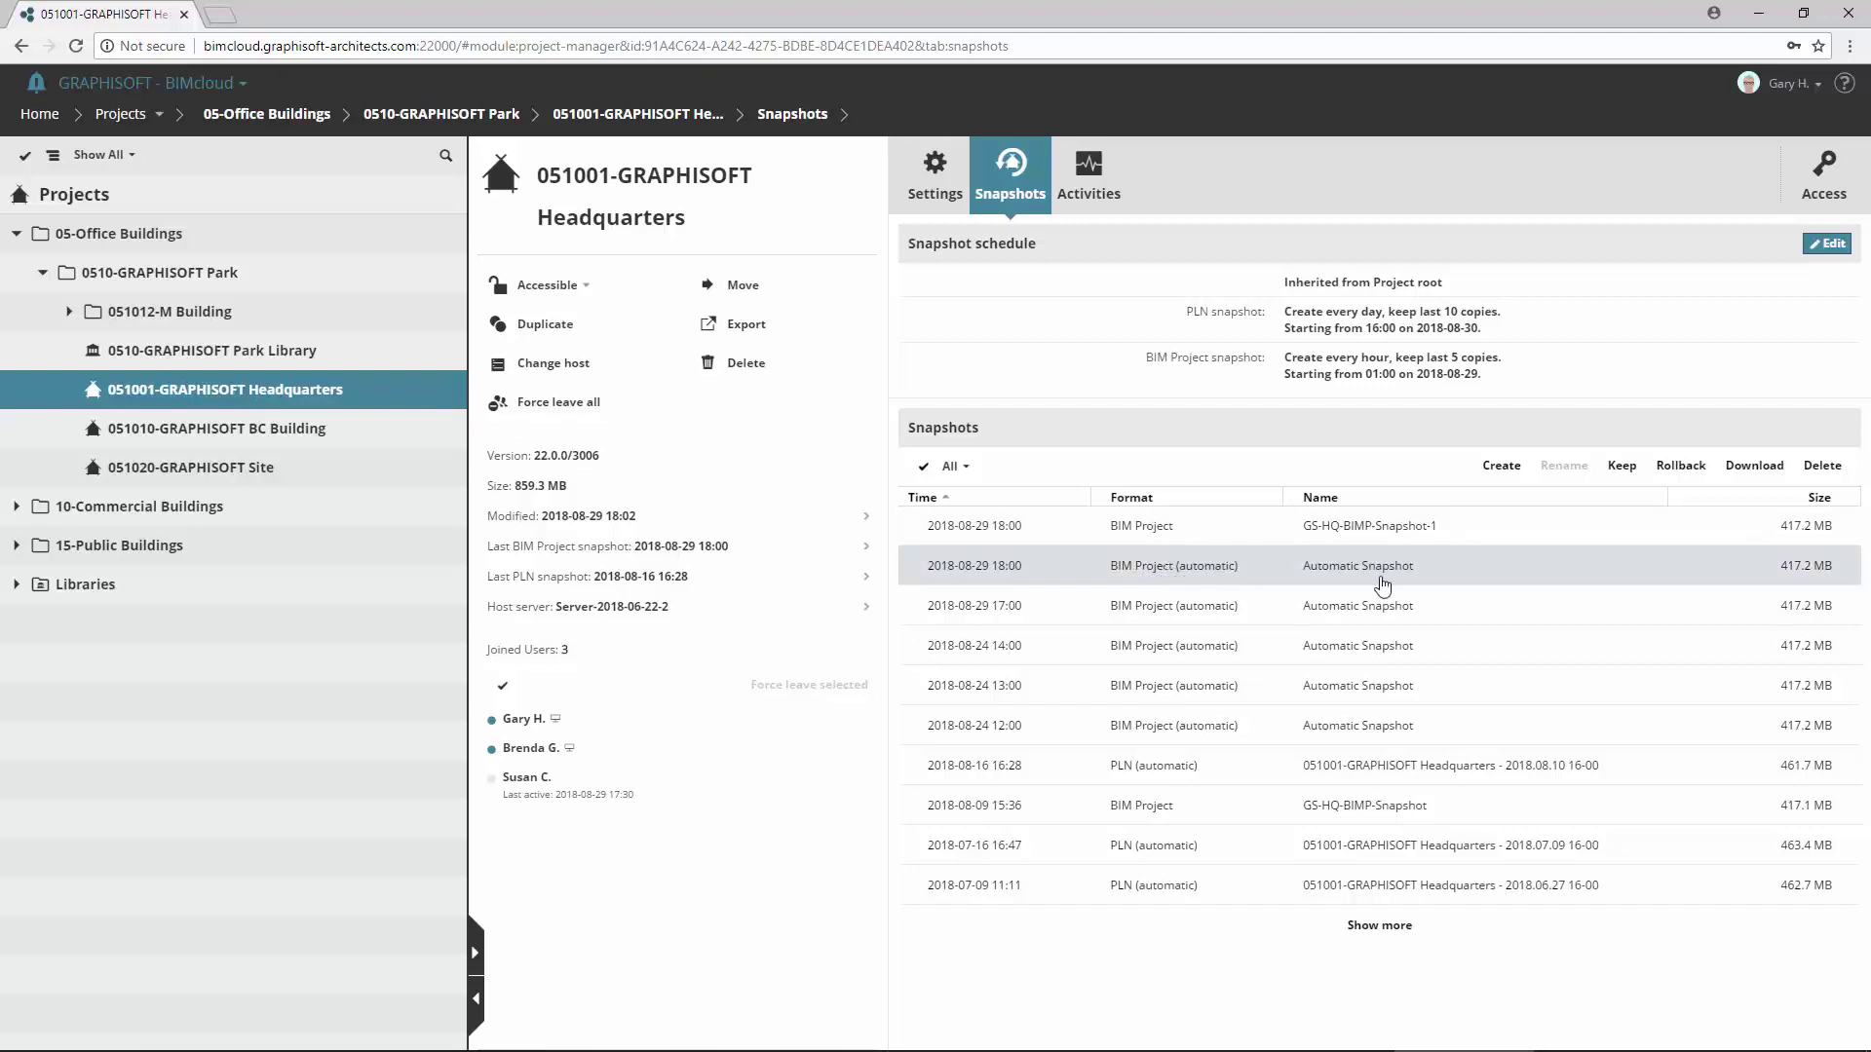
{"action": "left_click", "coordinate": [1681, 467]}
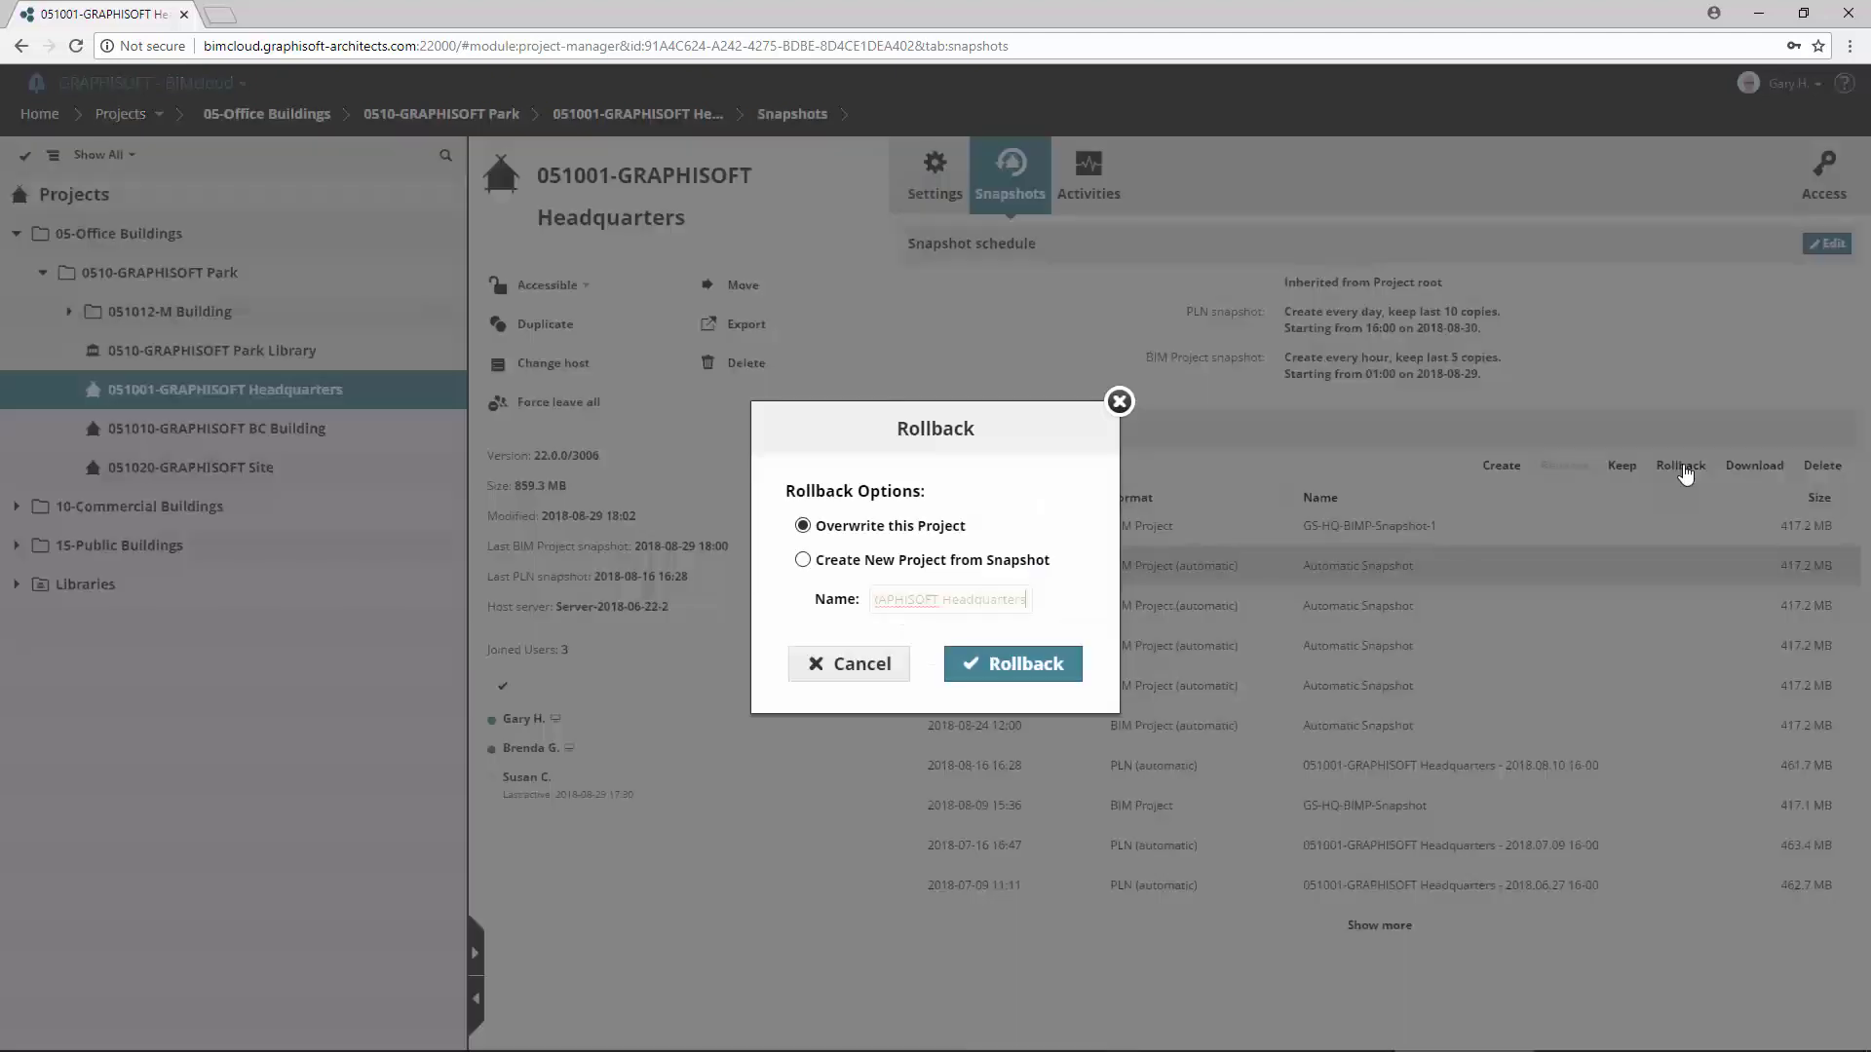
{"action": "left_click", "coordinate": [802, 560]}
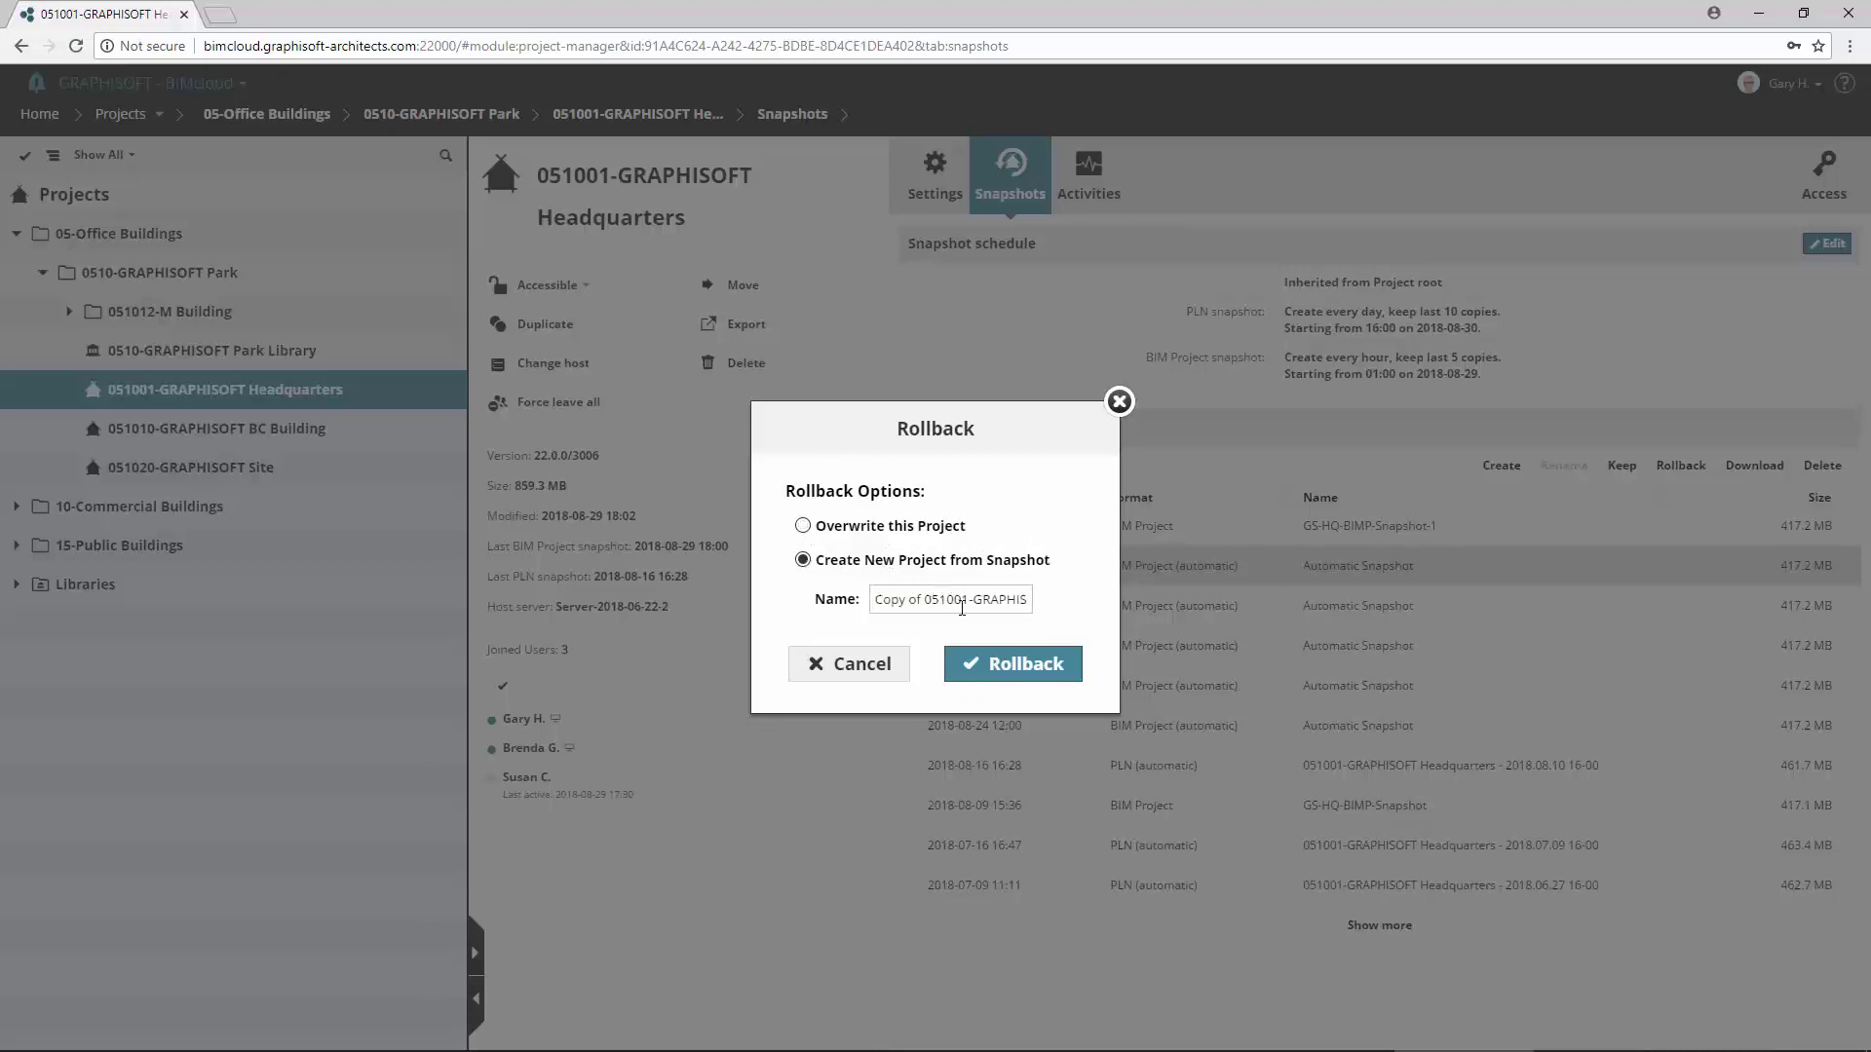
{"action": "left_click", "coordinate": [1053, 673]}
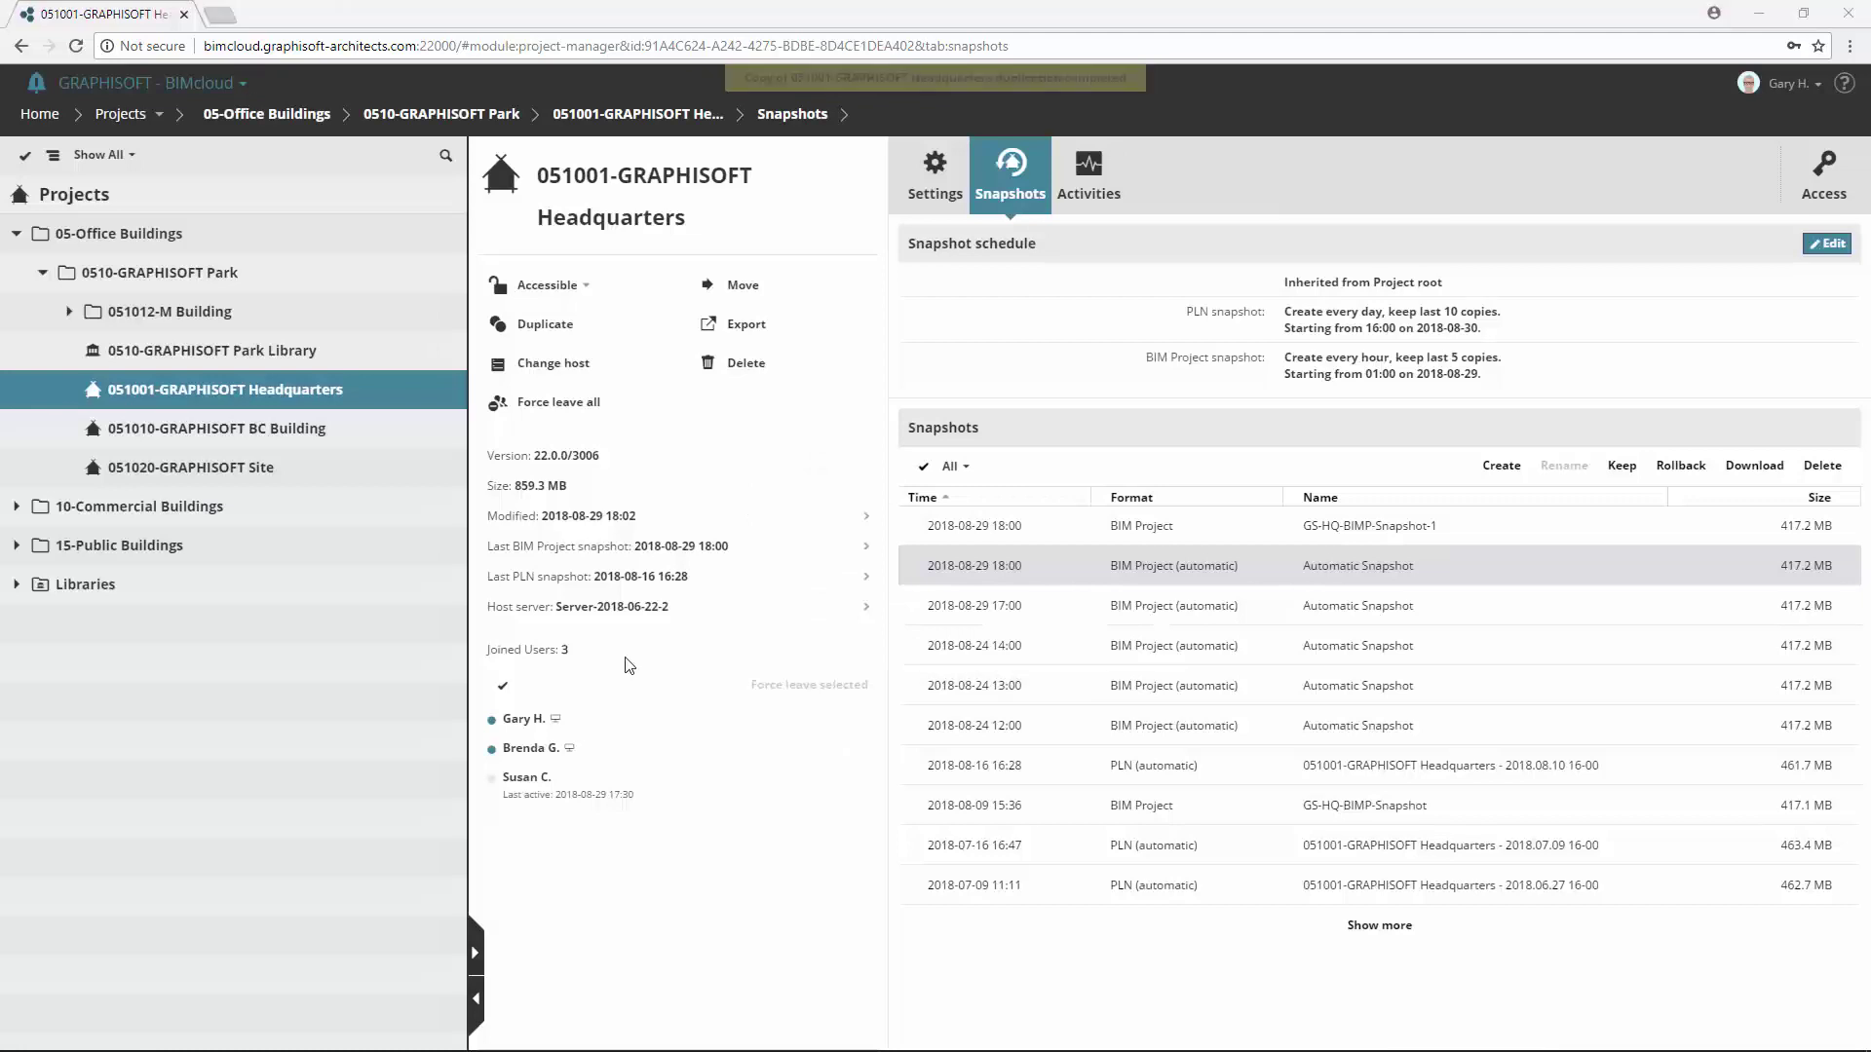
{"action": "left_click", "coordinate": [434, 509]}
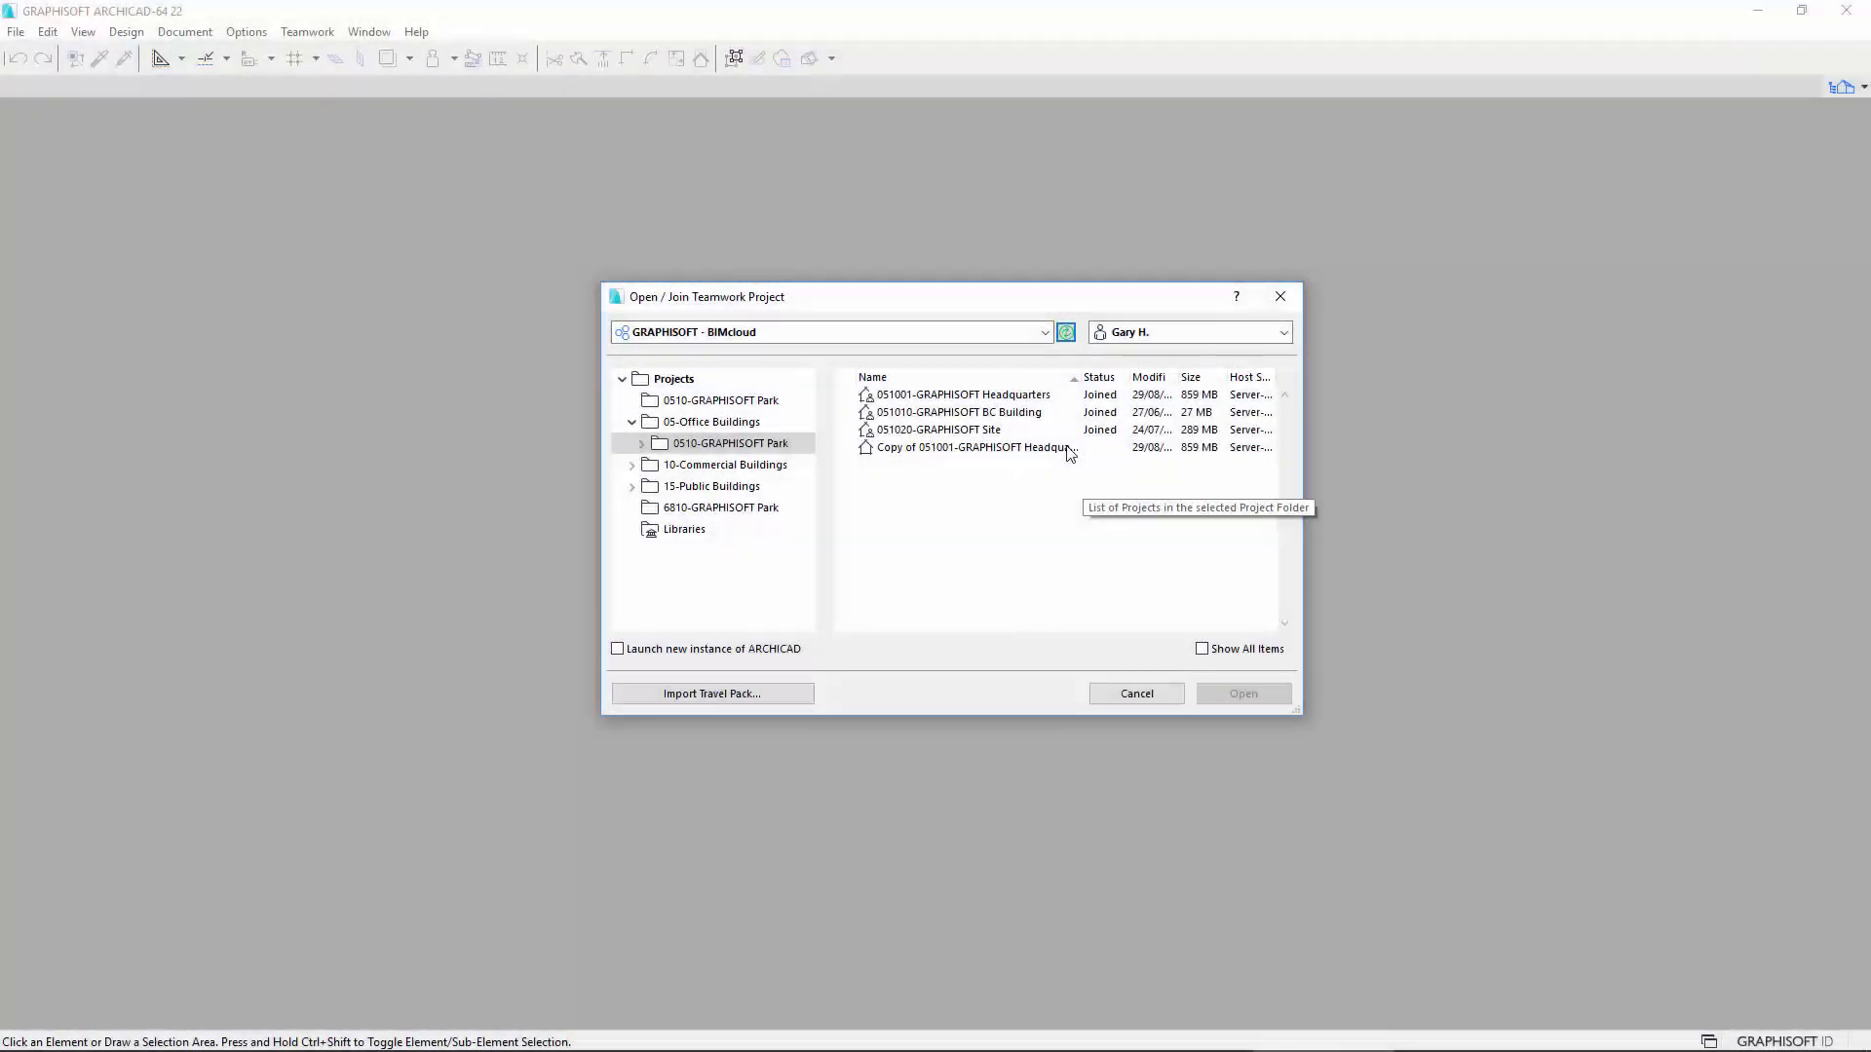
Join the Copy of 051001-GRAPHISOFT Headquarters Teamwork project
{"action": "left_click", "coordinate": [1070, 451]}
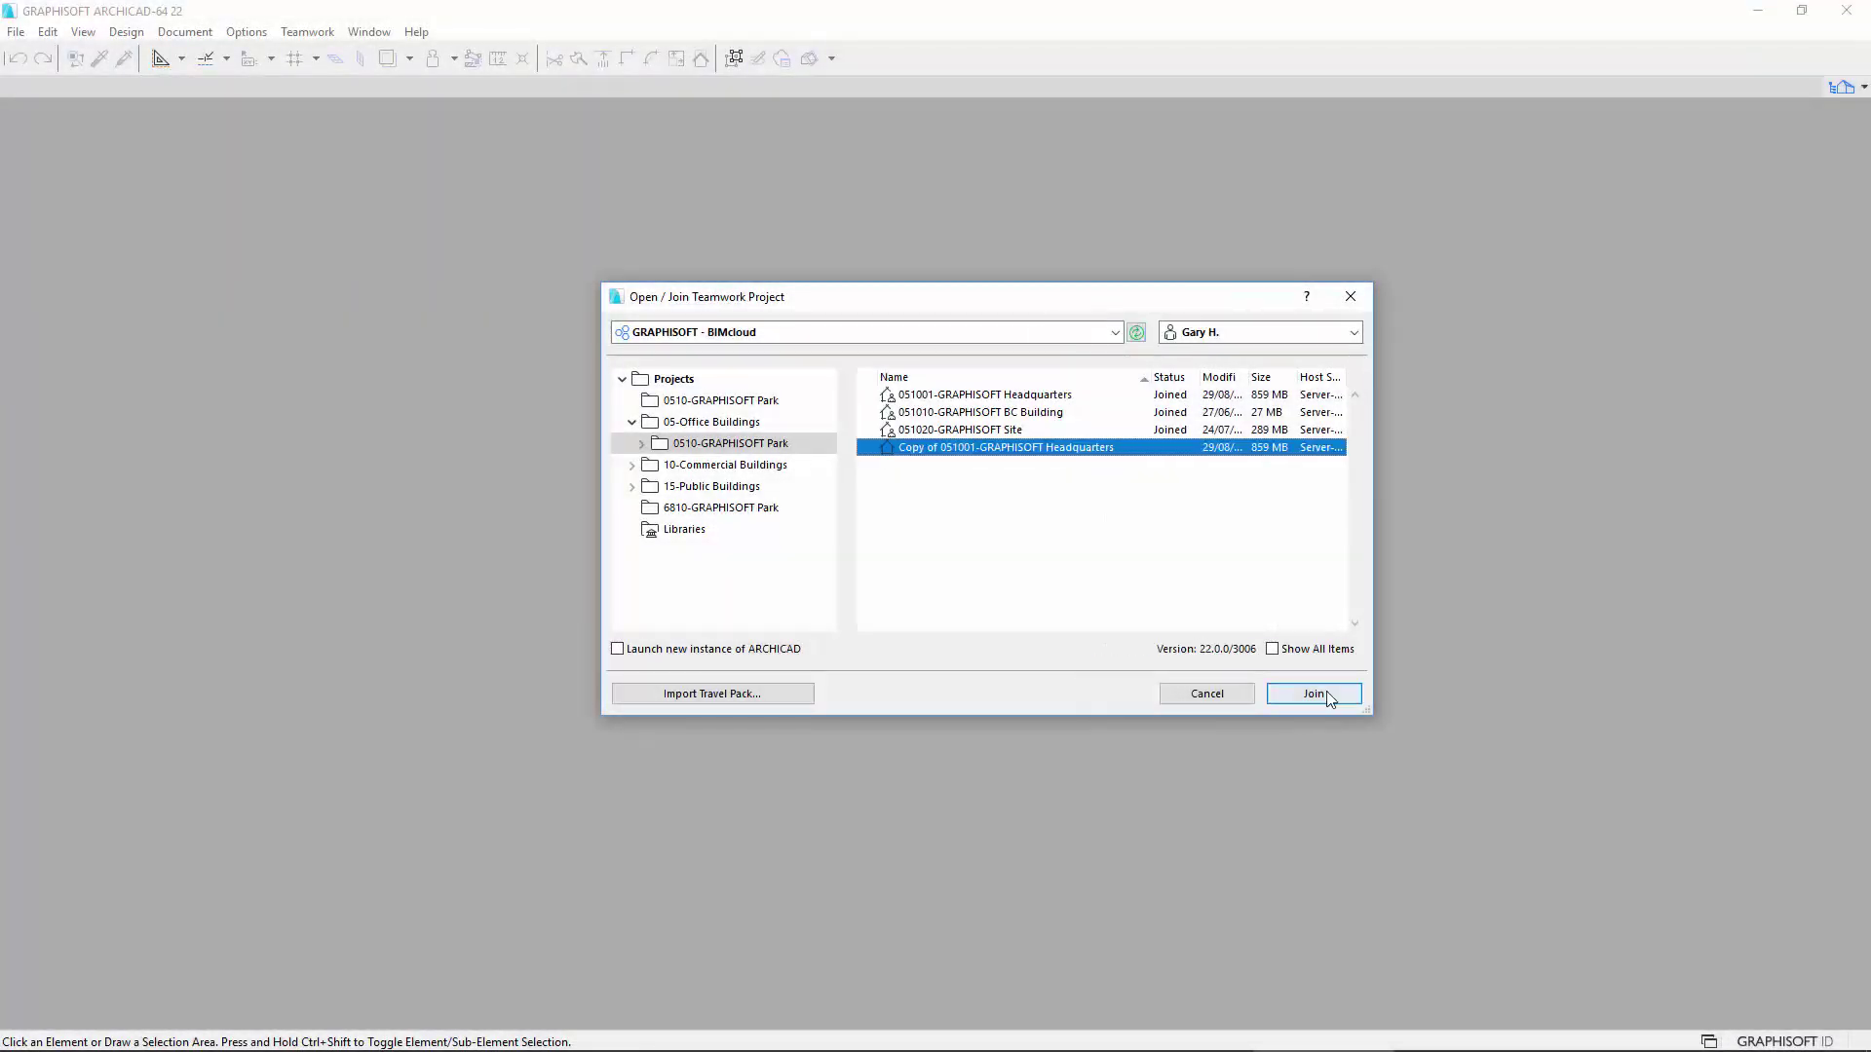
{"action": "left_click", "coordinate": [1313, 693]}
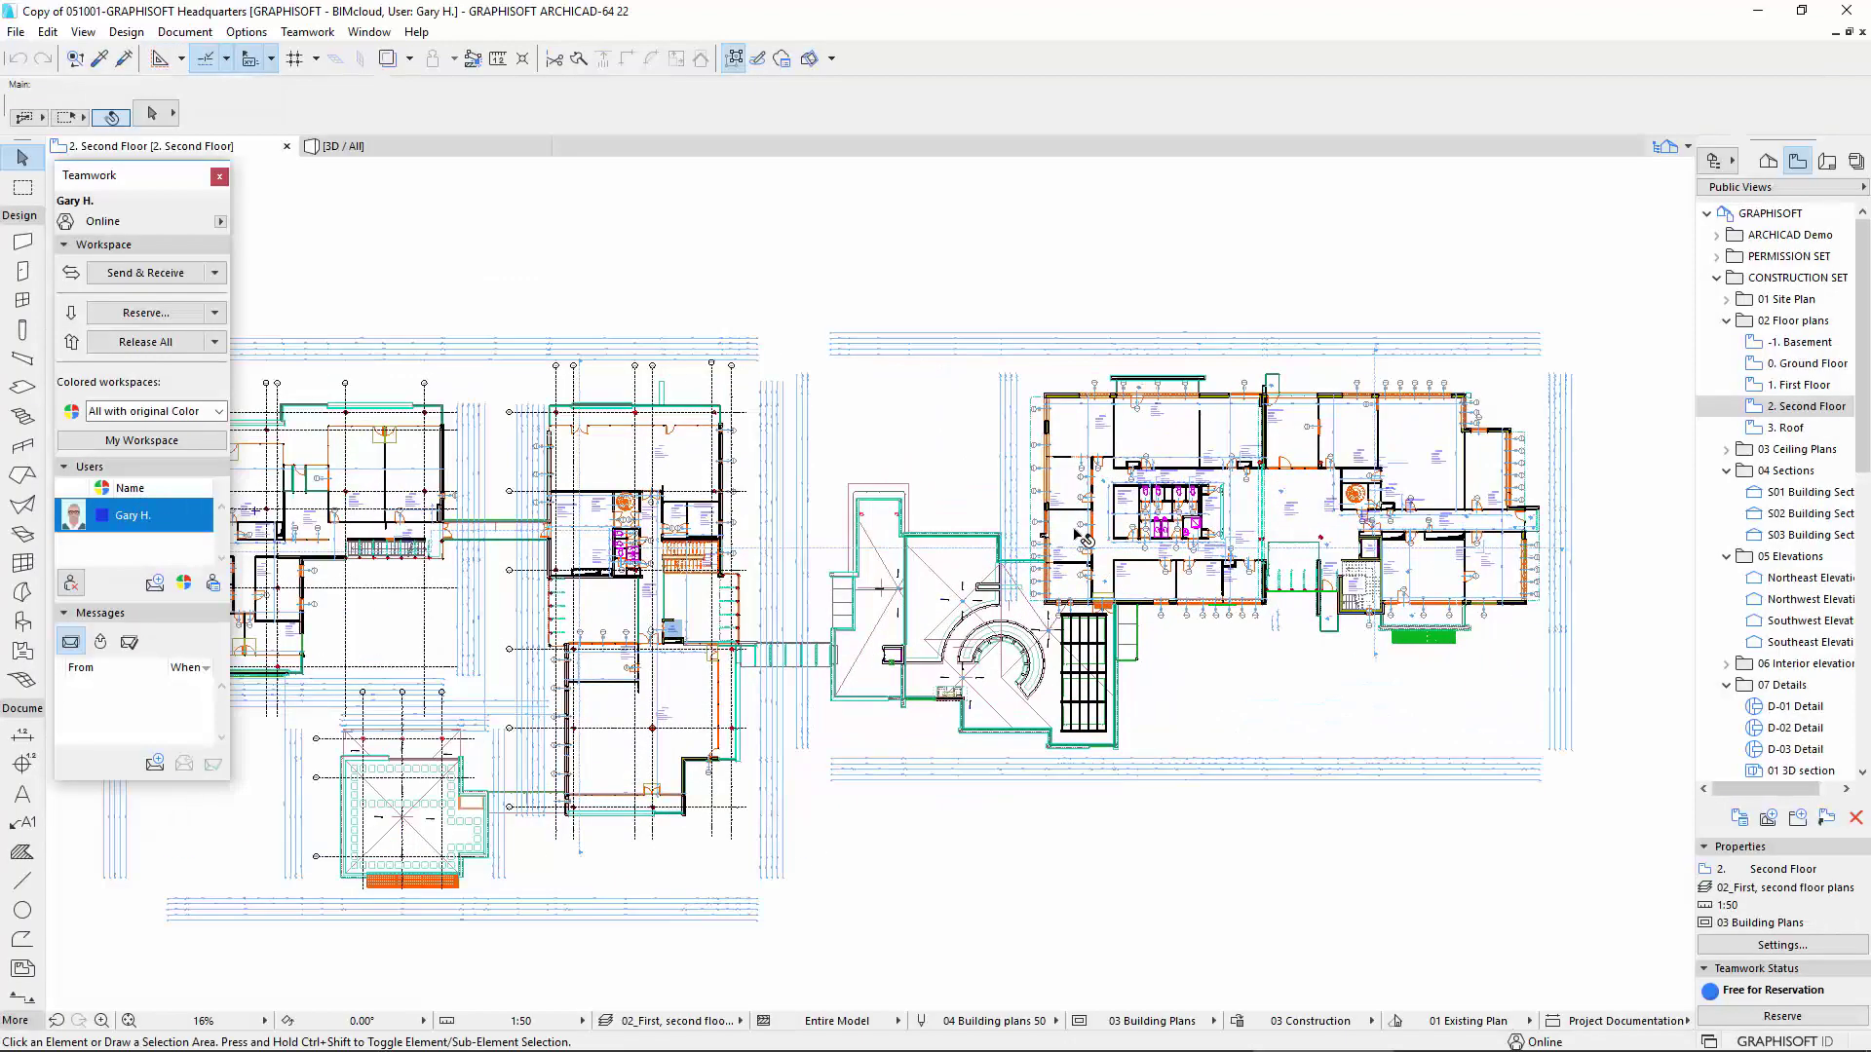
{"action": "scroll", "coordinate": [1082, 539], "scroll_direction": "up", "scroll_amount": 7}
Paste the copied walls and doors into the original Headquarters plan and send the changes
{"action": "left_click", "coordinate": [923, 429]}
{"action": "right_click", "coordinate": [923, 429]}
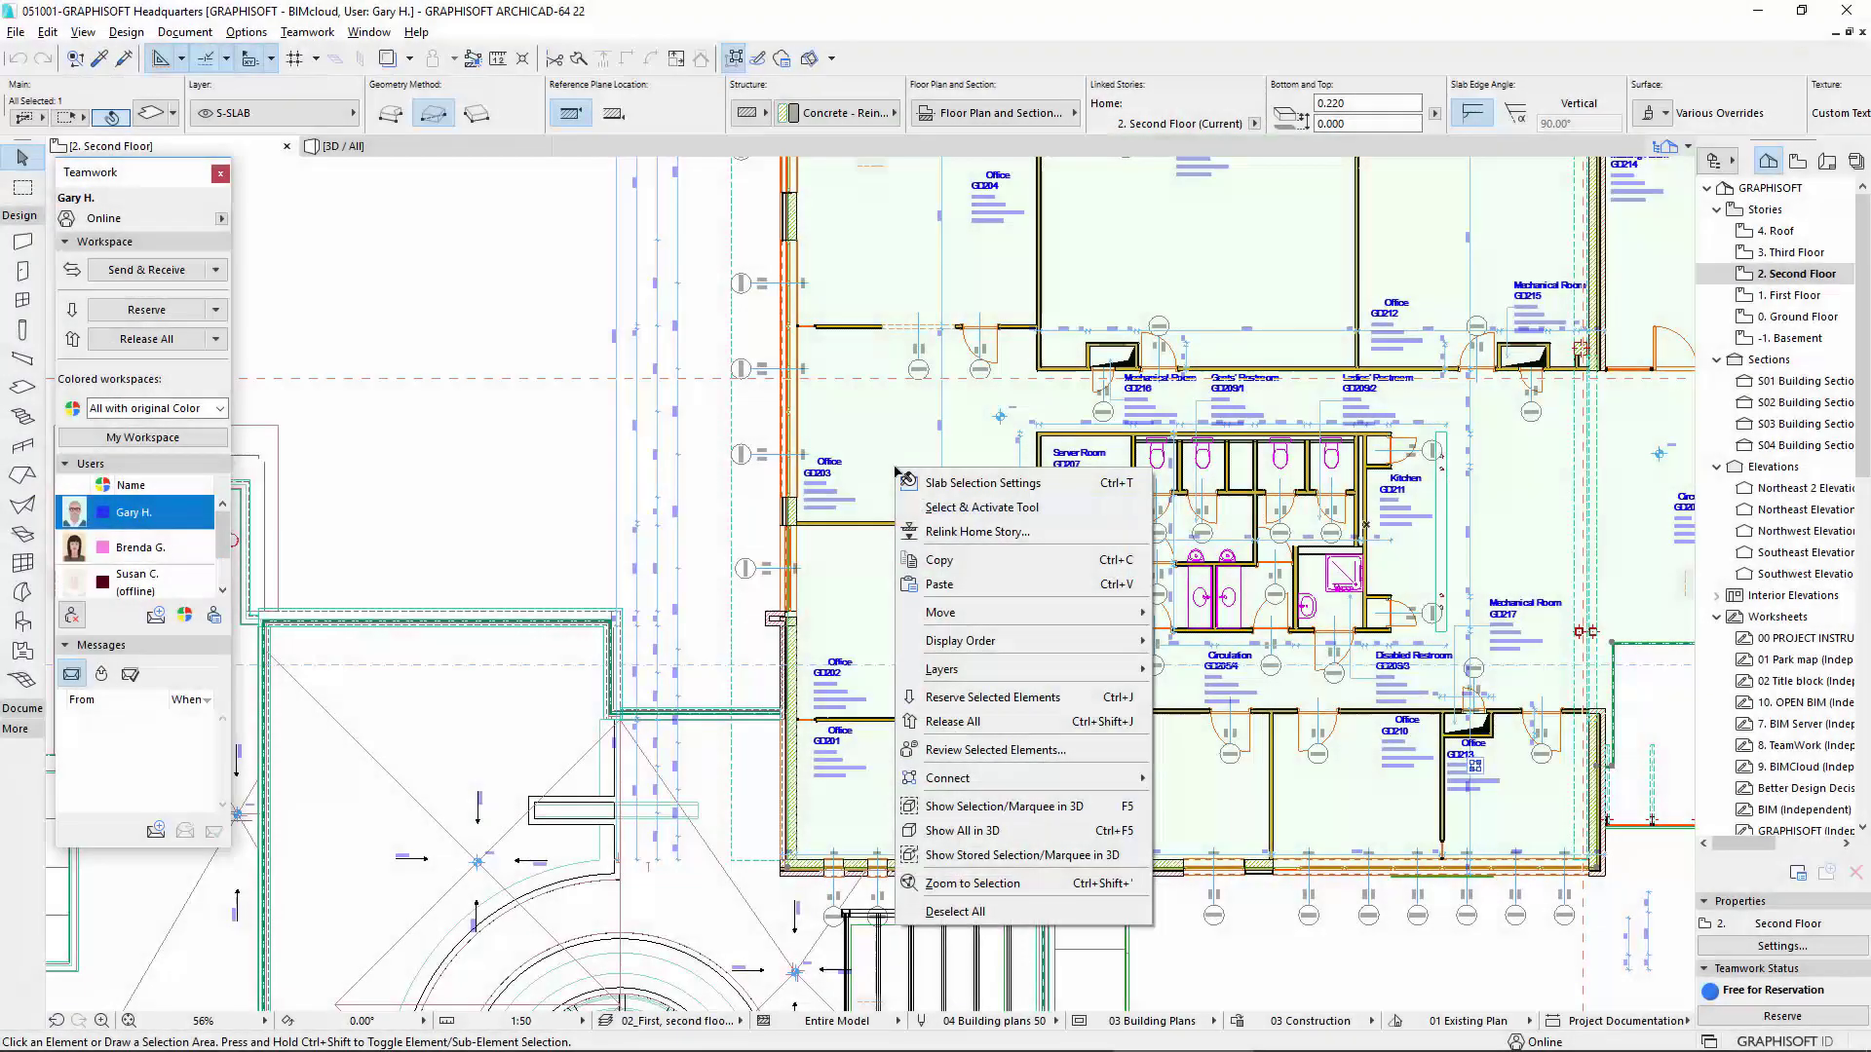
{"action": "left_click", "coordinate": [996, 583]}
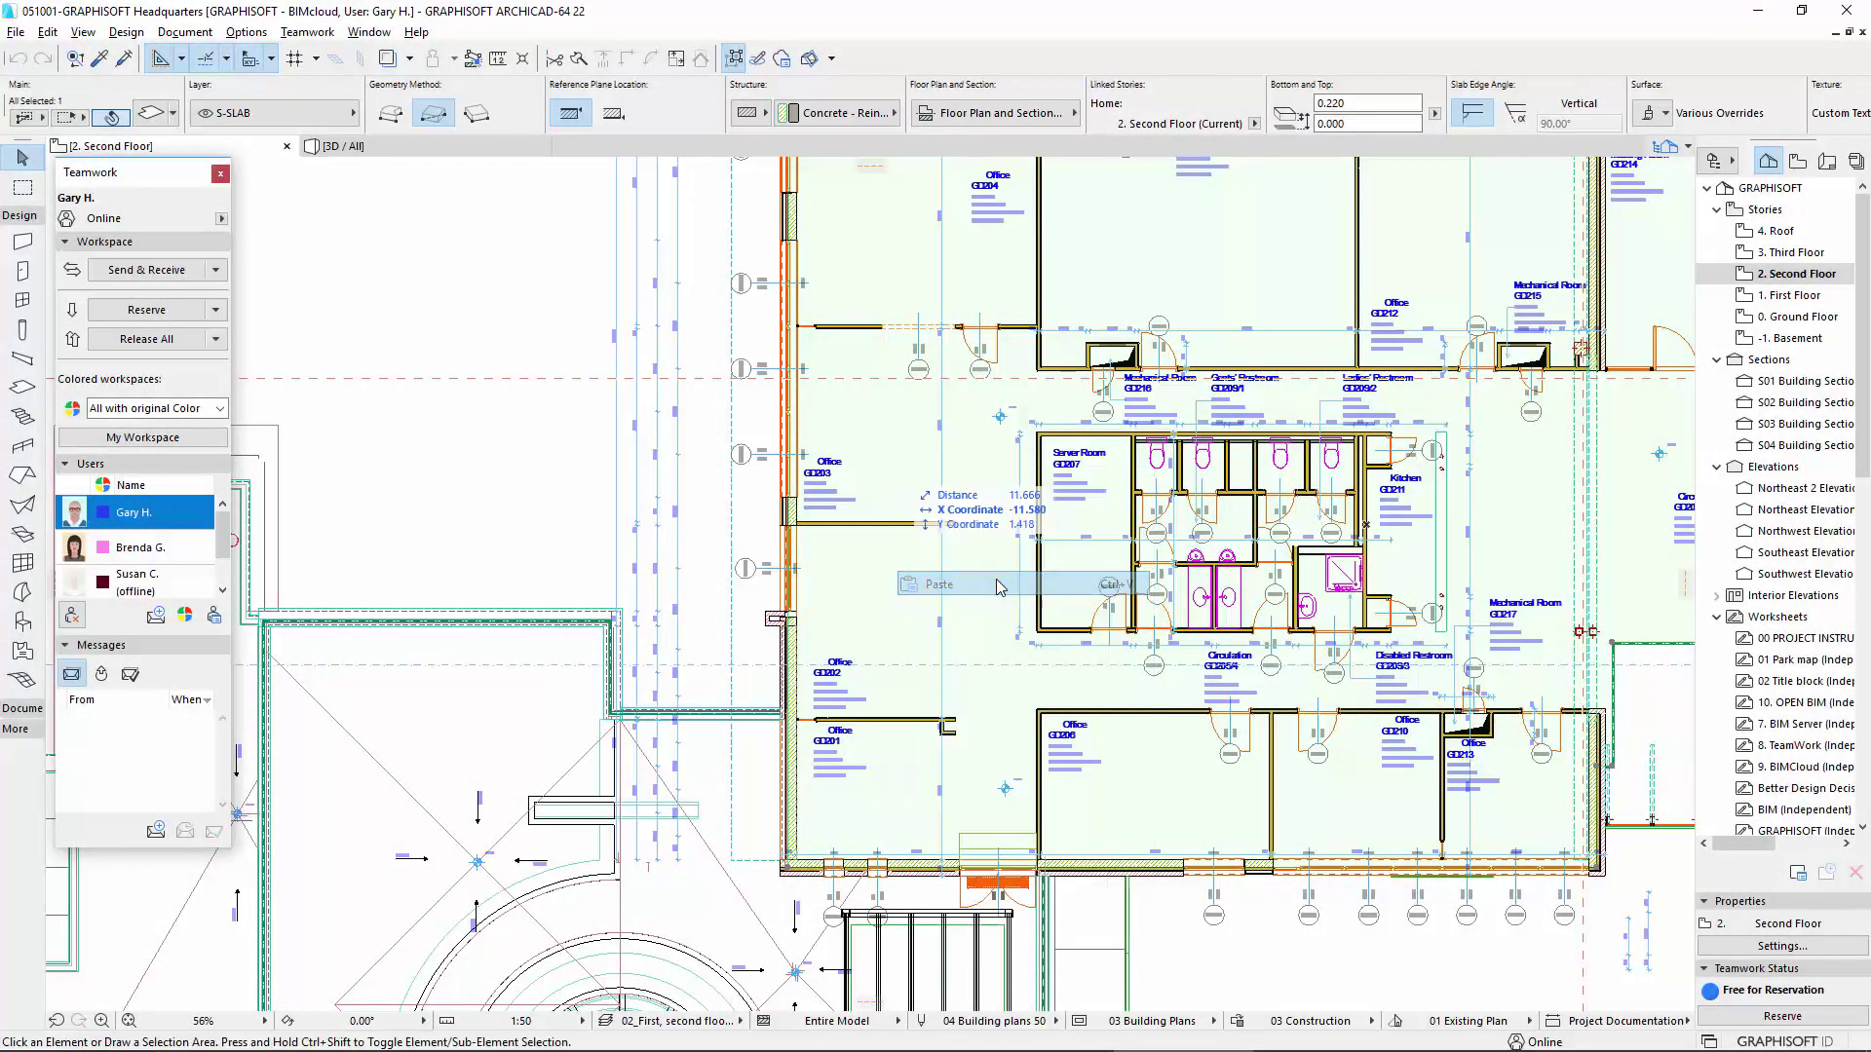
{"action": "left_click", "coordinate": [180, 272]}
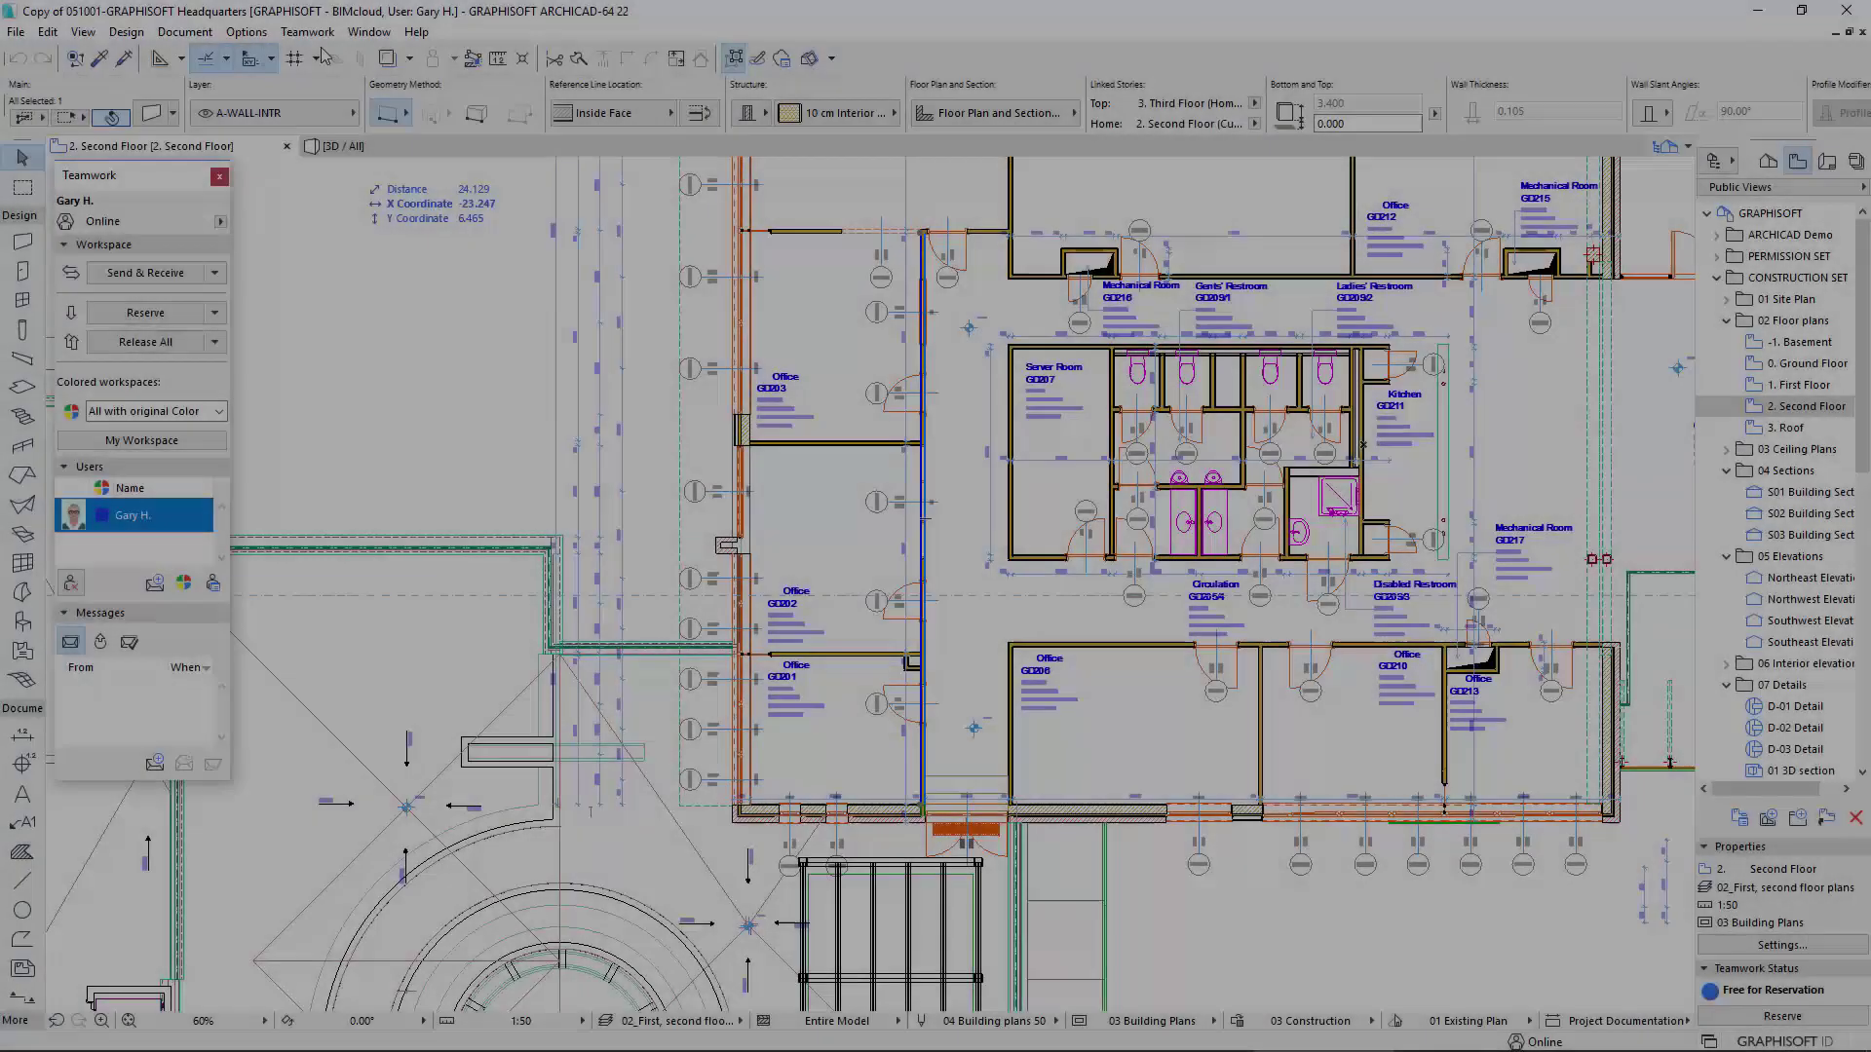
{"action": "left_click", "coordinate": [307, 31]}
Delete the Copy of 051001-GRAPHISOFT Headquarters project
{"action": "mouse_move", "coordinate": [438, 57]}
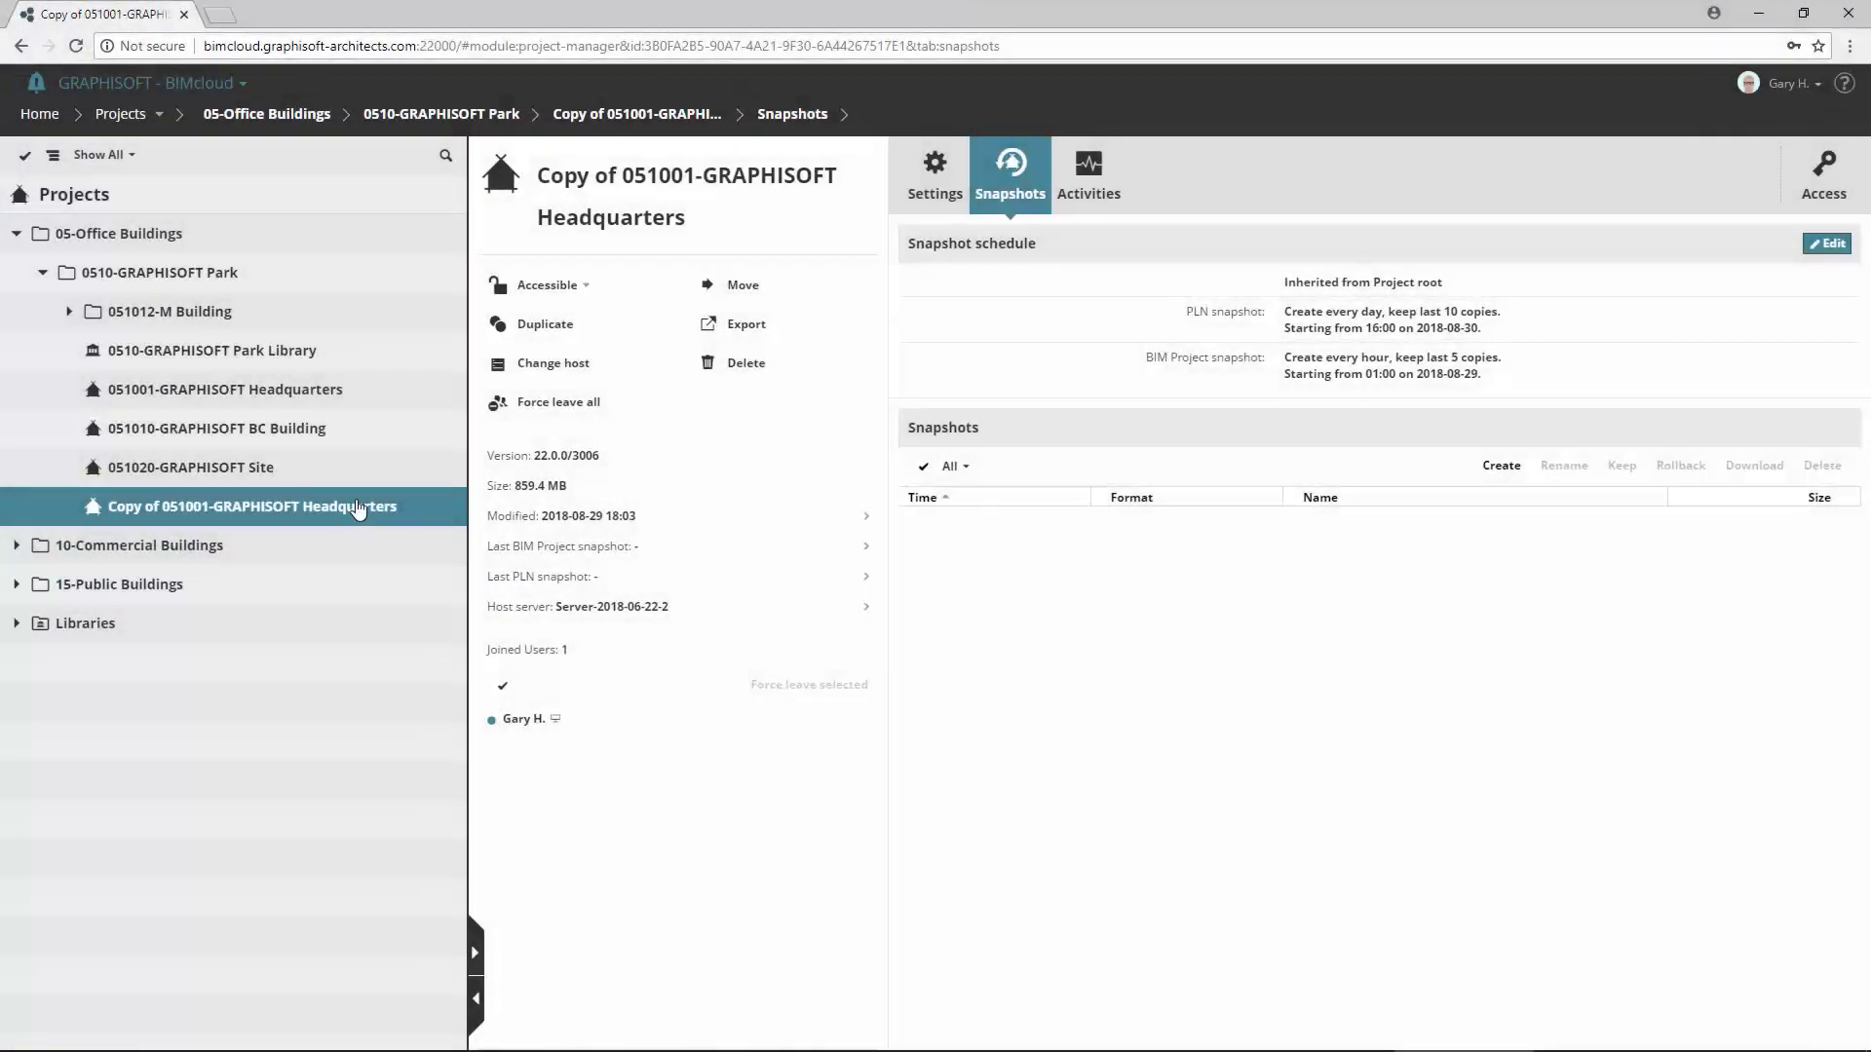
{"action": "left_click", "coordinate": [757, 373]}
{"action": "left_click", "coordinate": [1045, 608]}
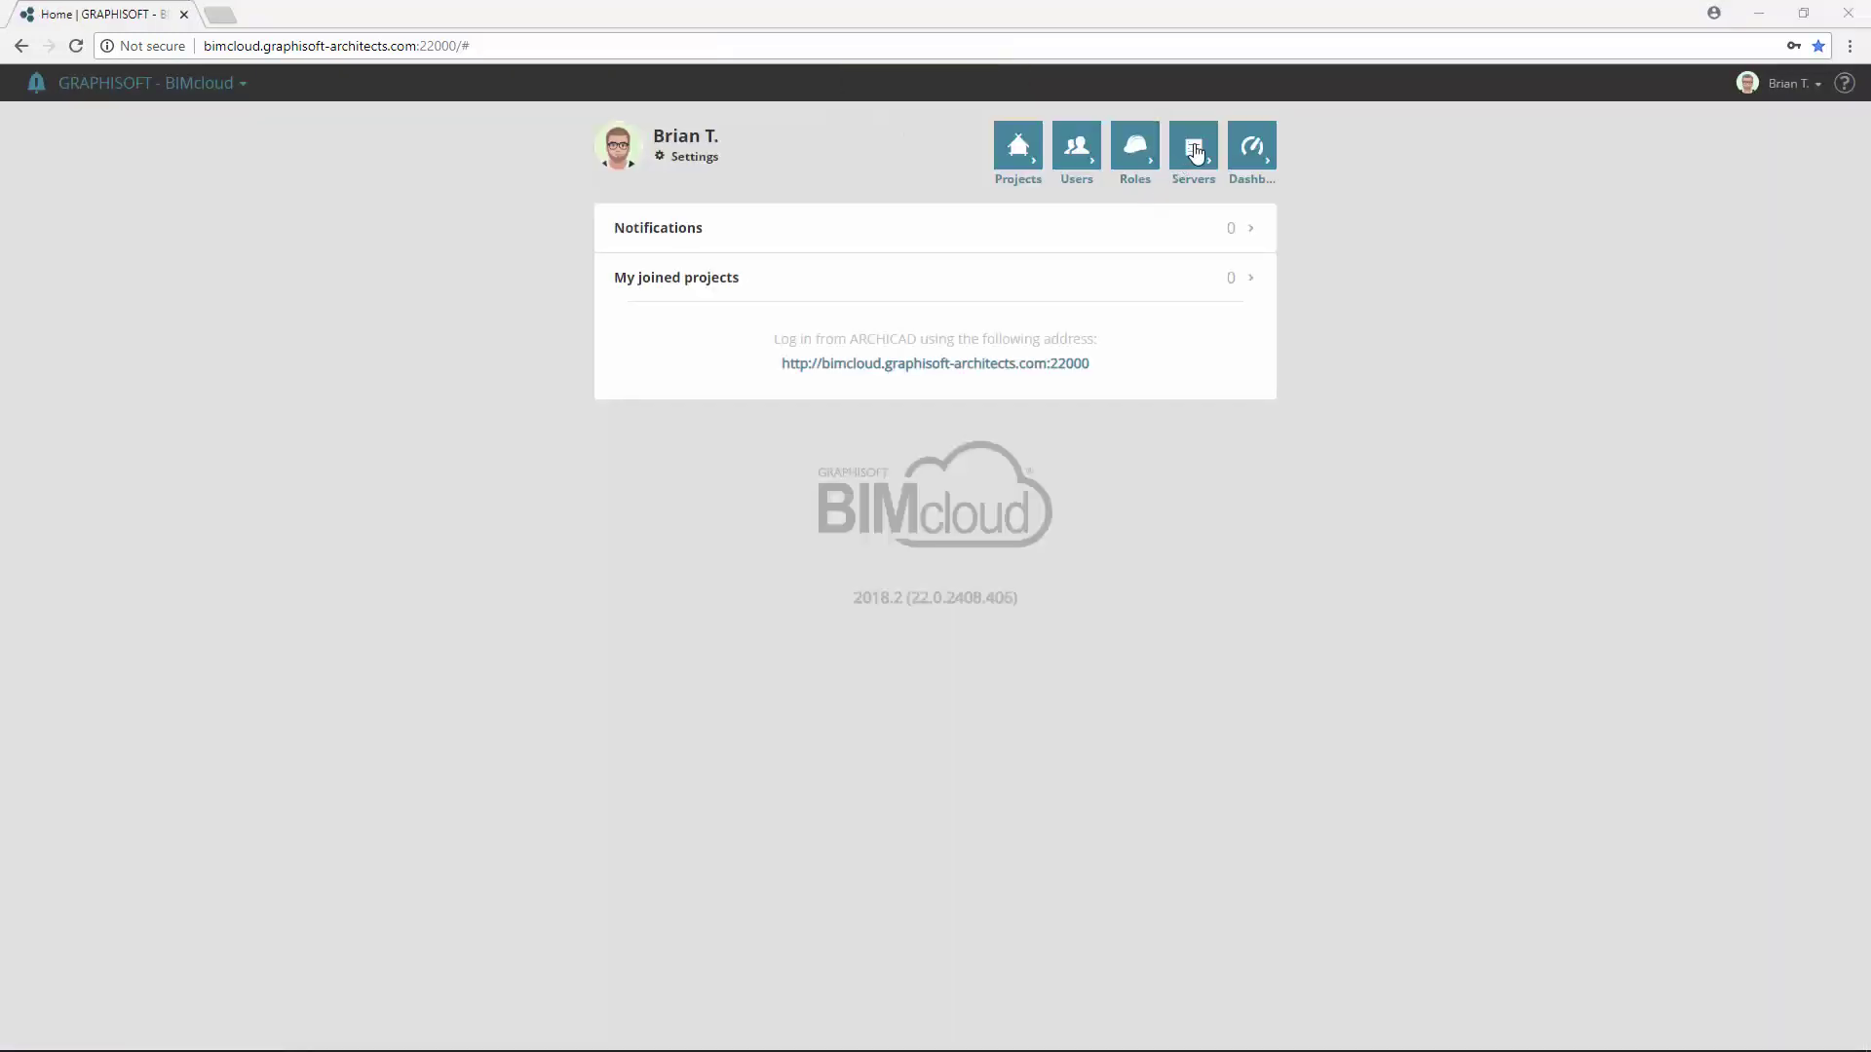
Check the BIMcloud Manager and Server-HUN backups, then return to Projects
{"action": "left_click", "coordinate": [1194, 149]}
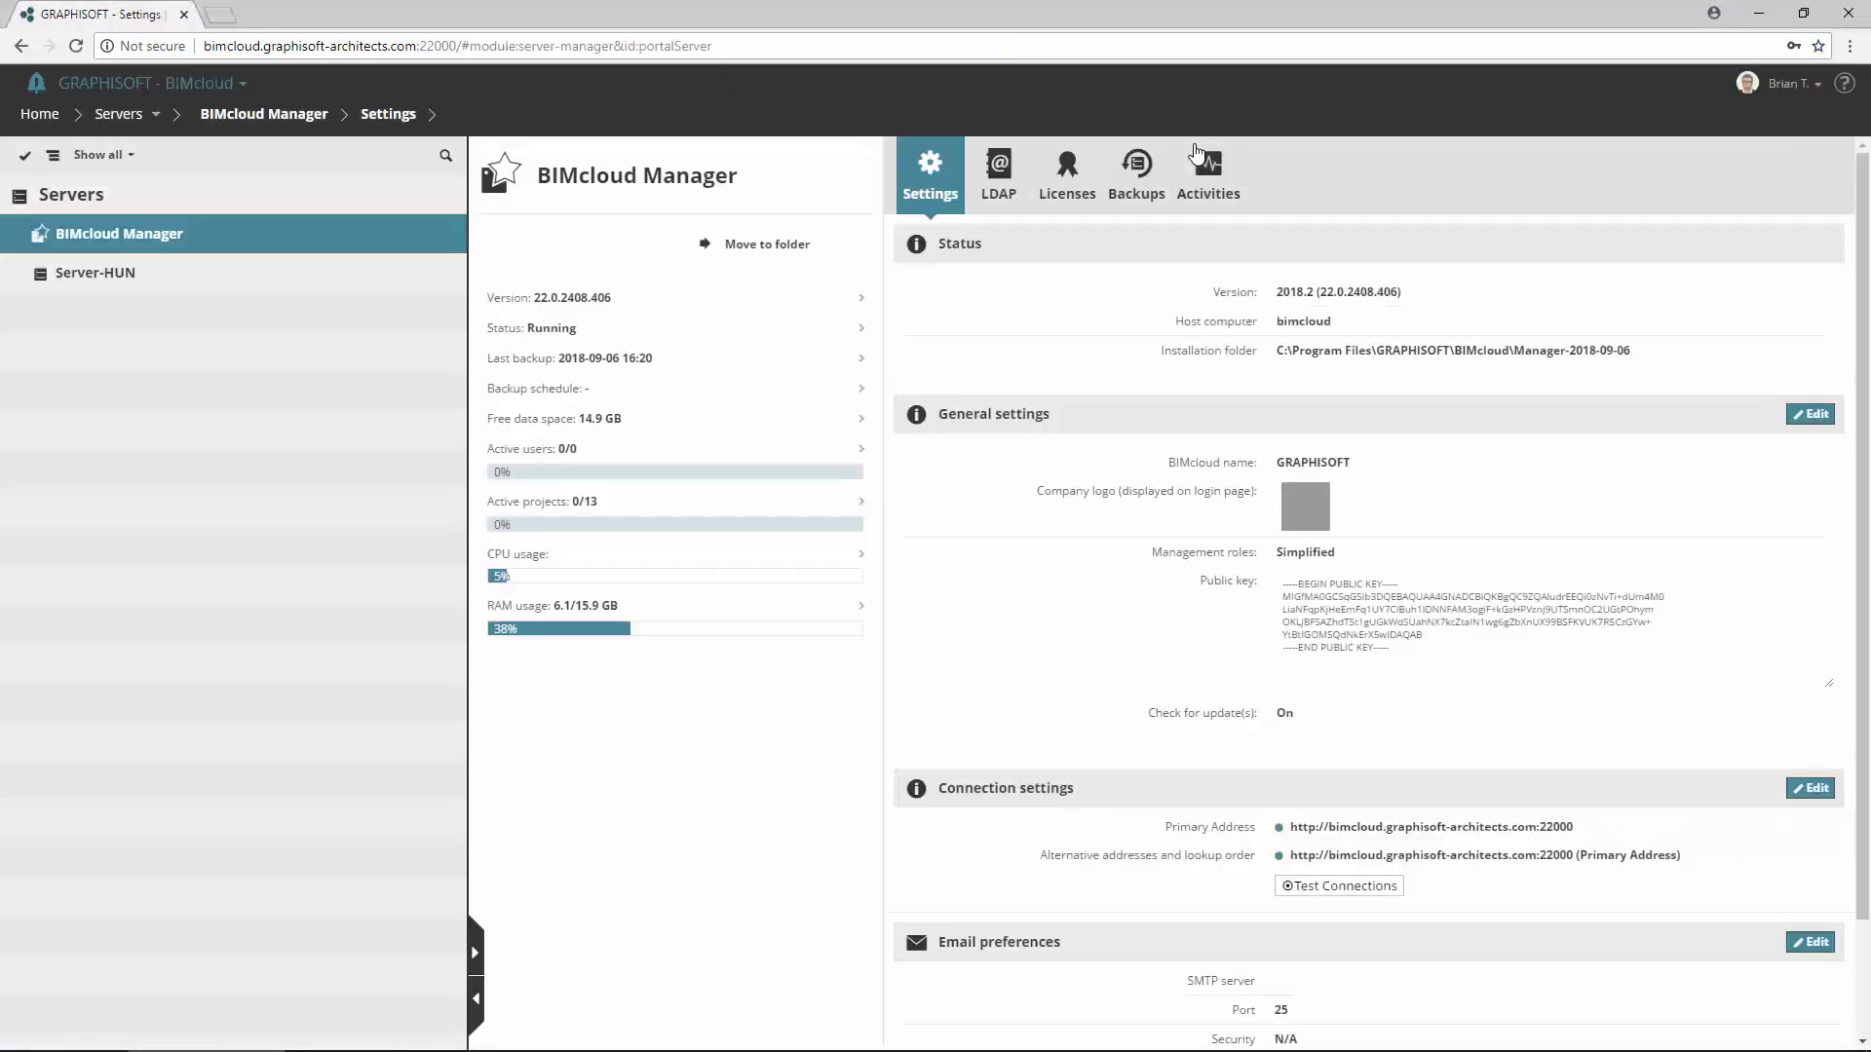
{"action": "left_click", "coordinate": [1138, 166]}
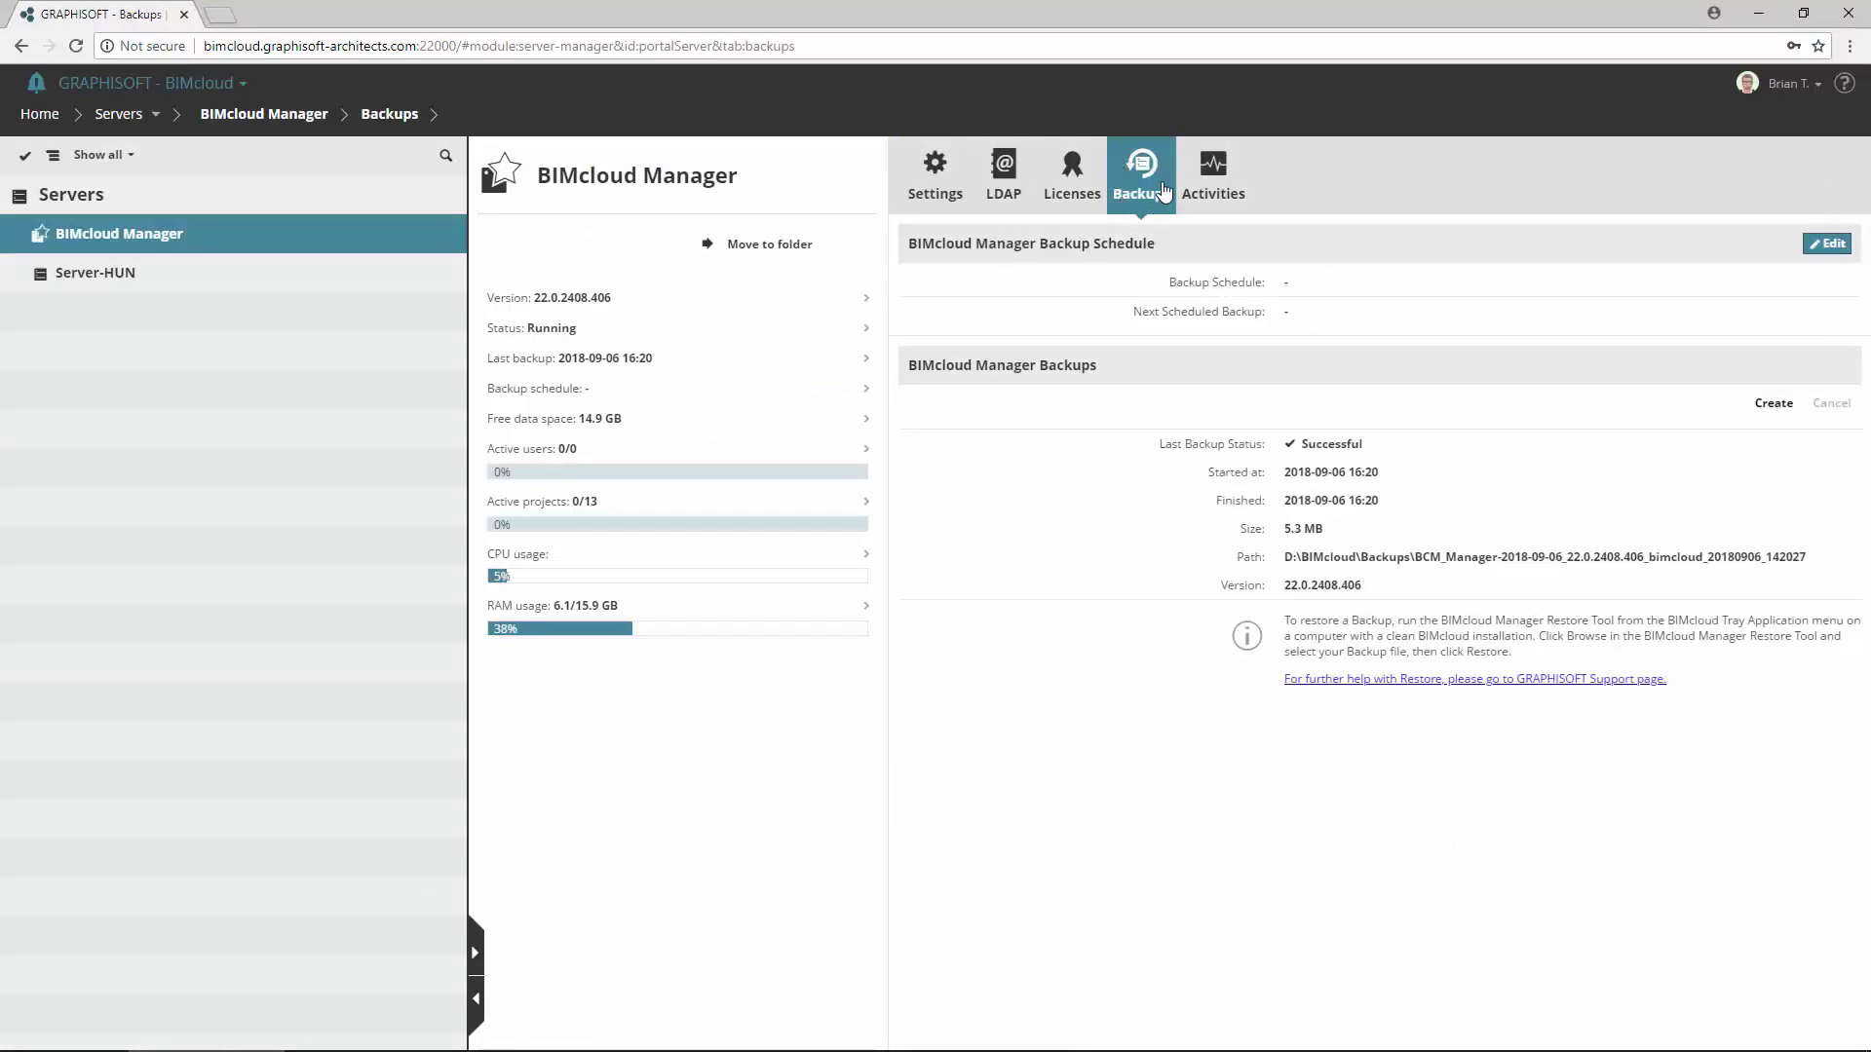
{"action": "left_click", "coordinate": [324, 278]}
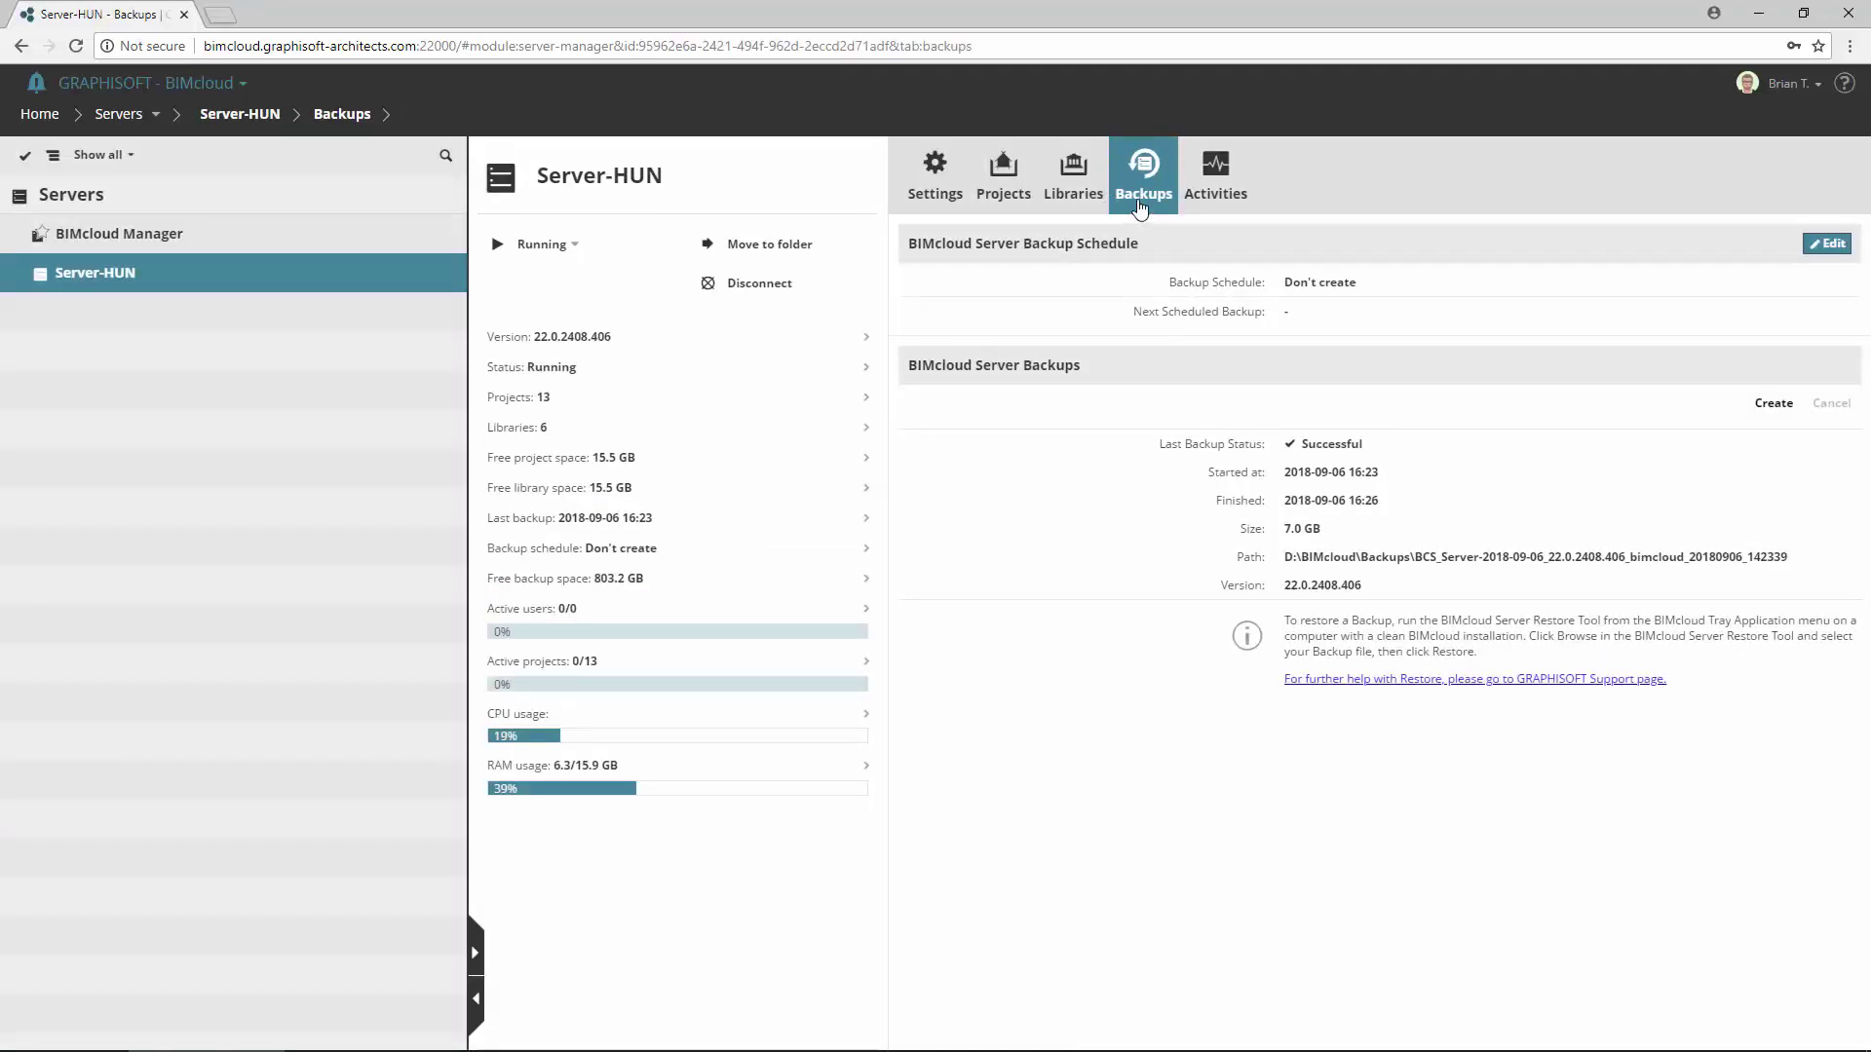
{"action": "left_click", "coordinate": [159, 115]}
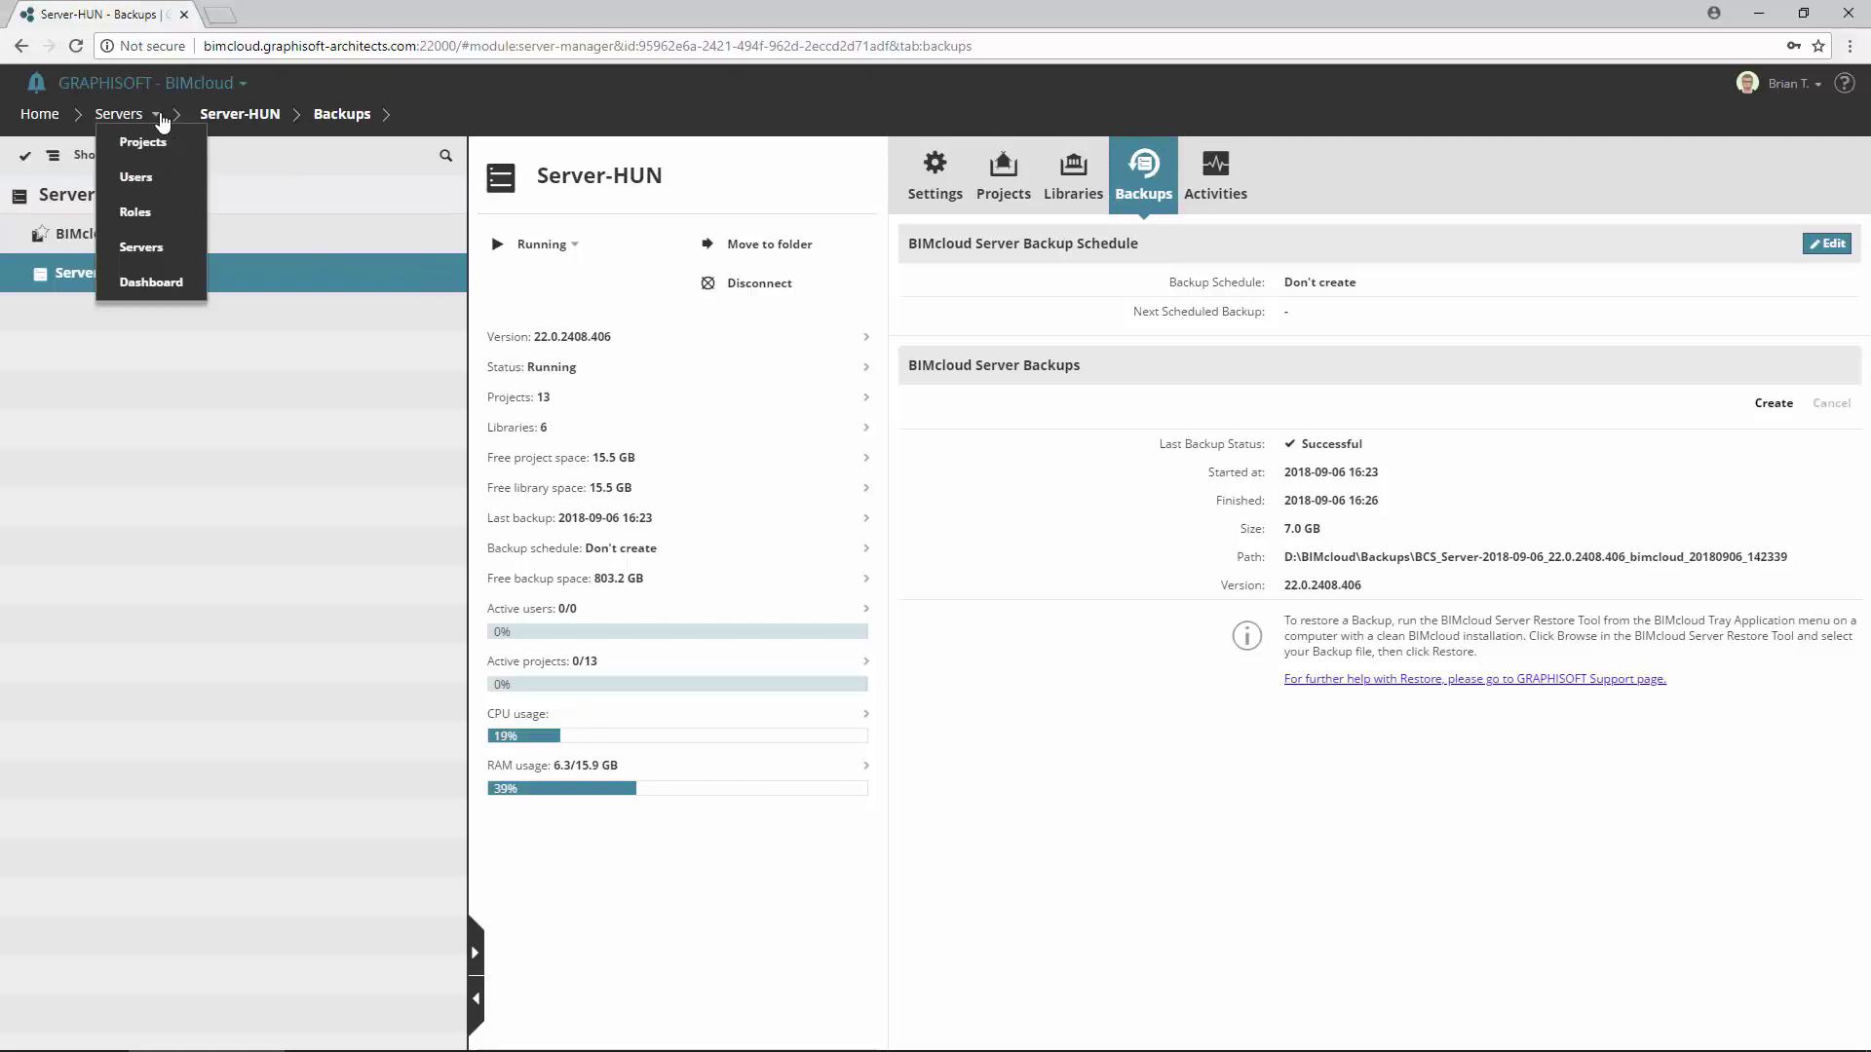
{"action": "left_click", "coordinate": [146, 142]}
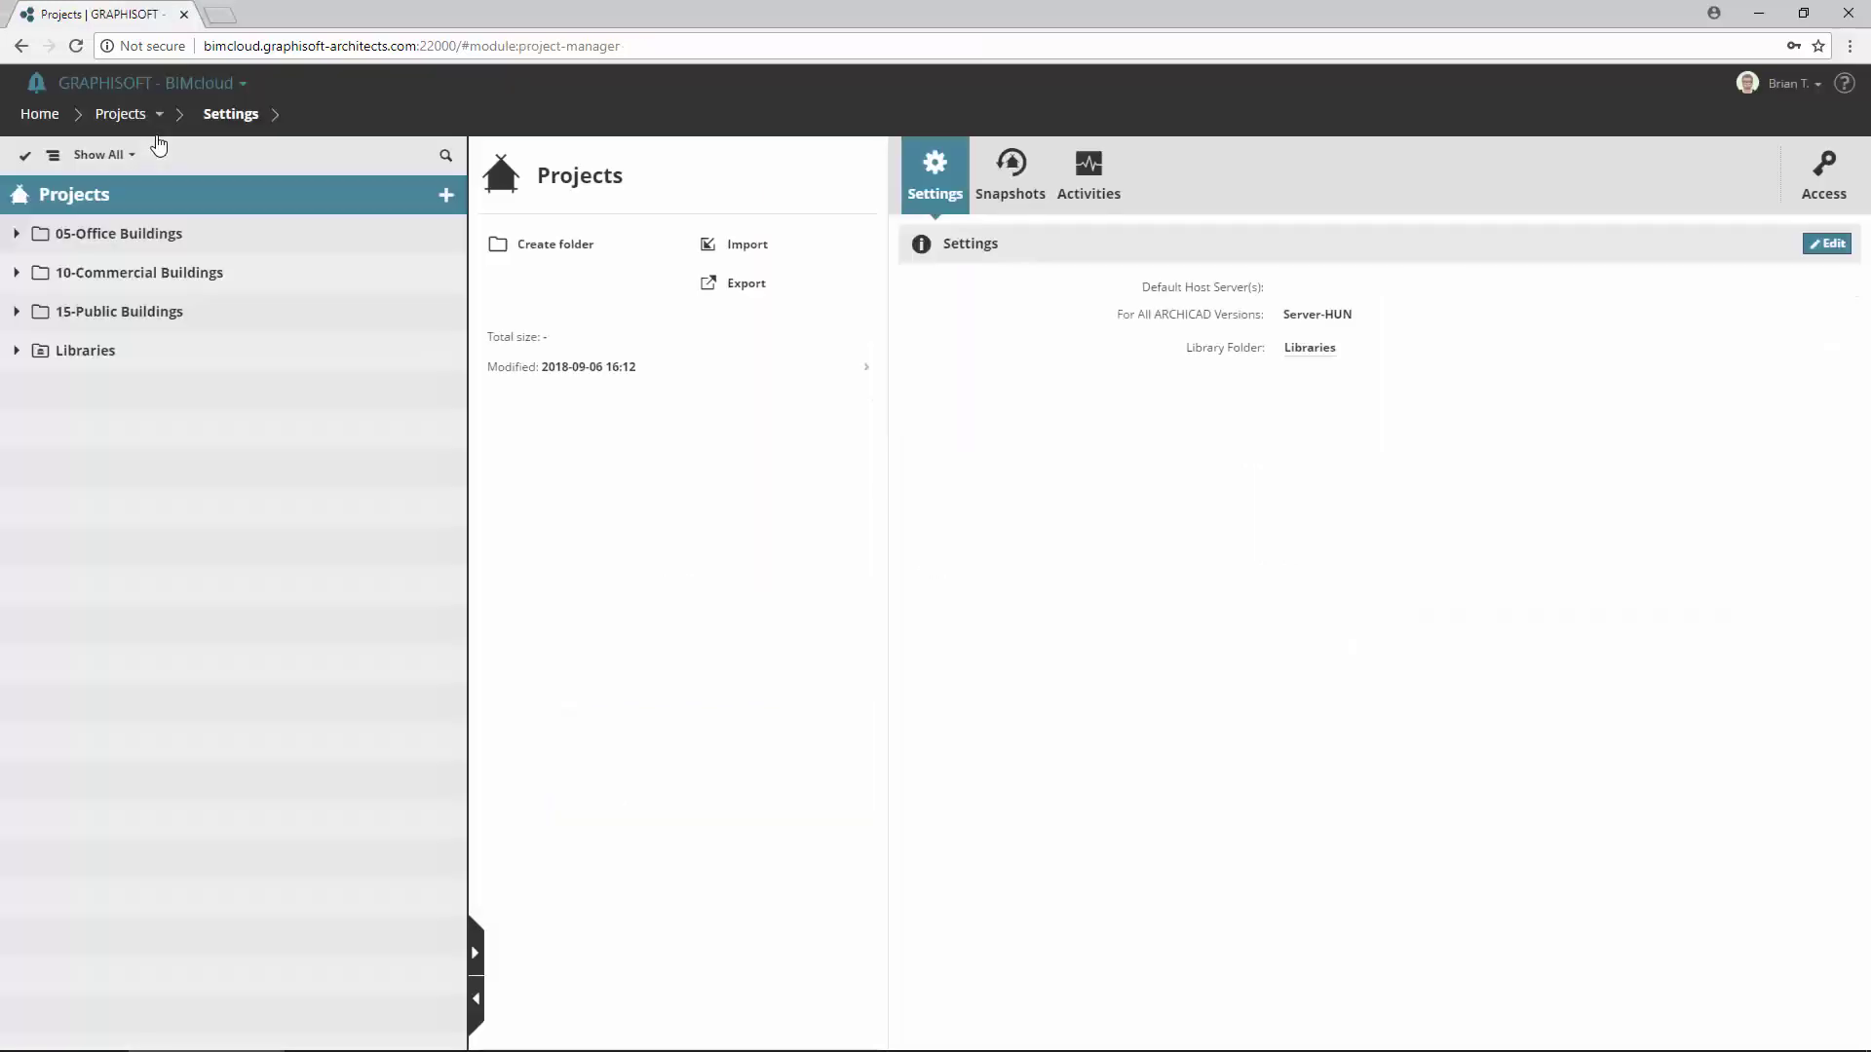
Expand the project tree and view the restored 051001-GRAPHISOFT Headquarters activity log
{"action": "left_click", "coordinate": [19, 233]}
{"action": "left_click", "coordinate": [42, 273]}
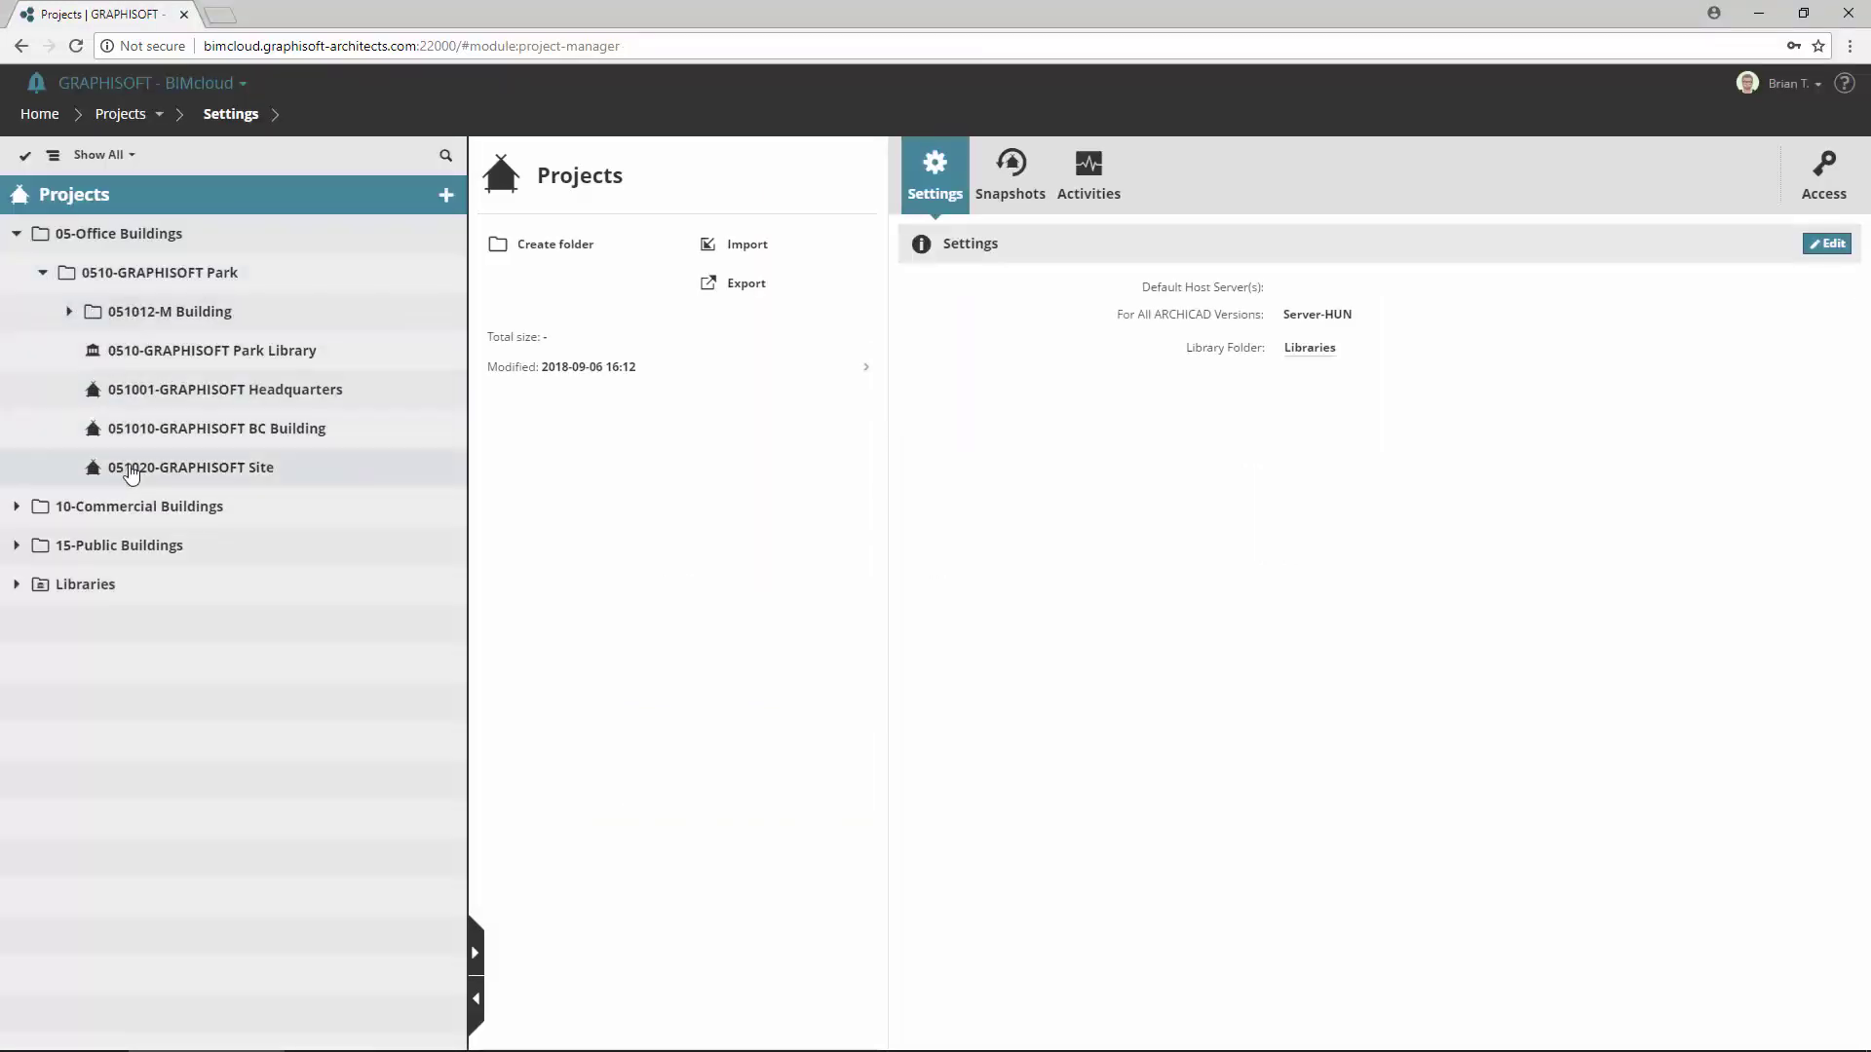
{"action": "left_click", "coordinate": [17, 585]}
{"action": "left_click", "coordinate": [224, 389]}
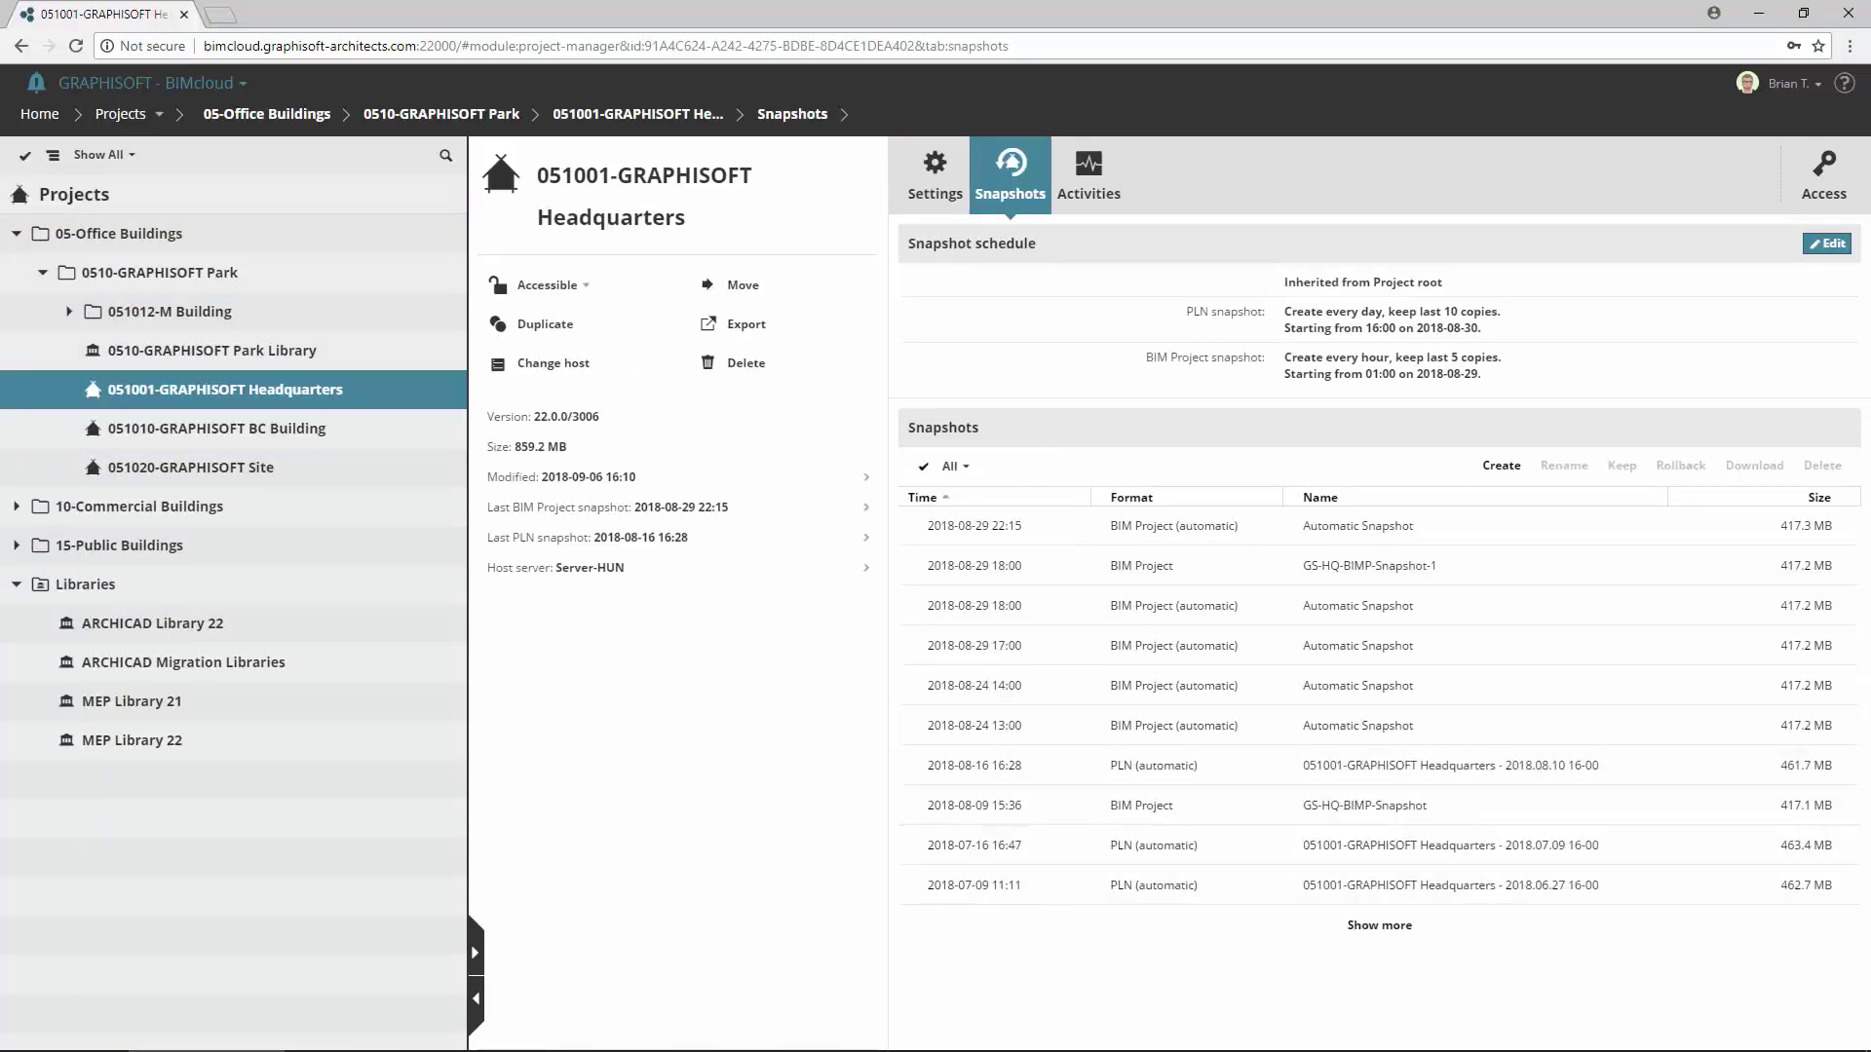
{"action": "left_click", "coordinate": [1096, 186]}
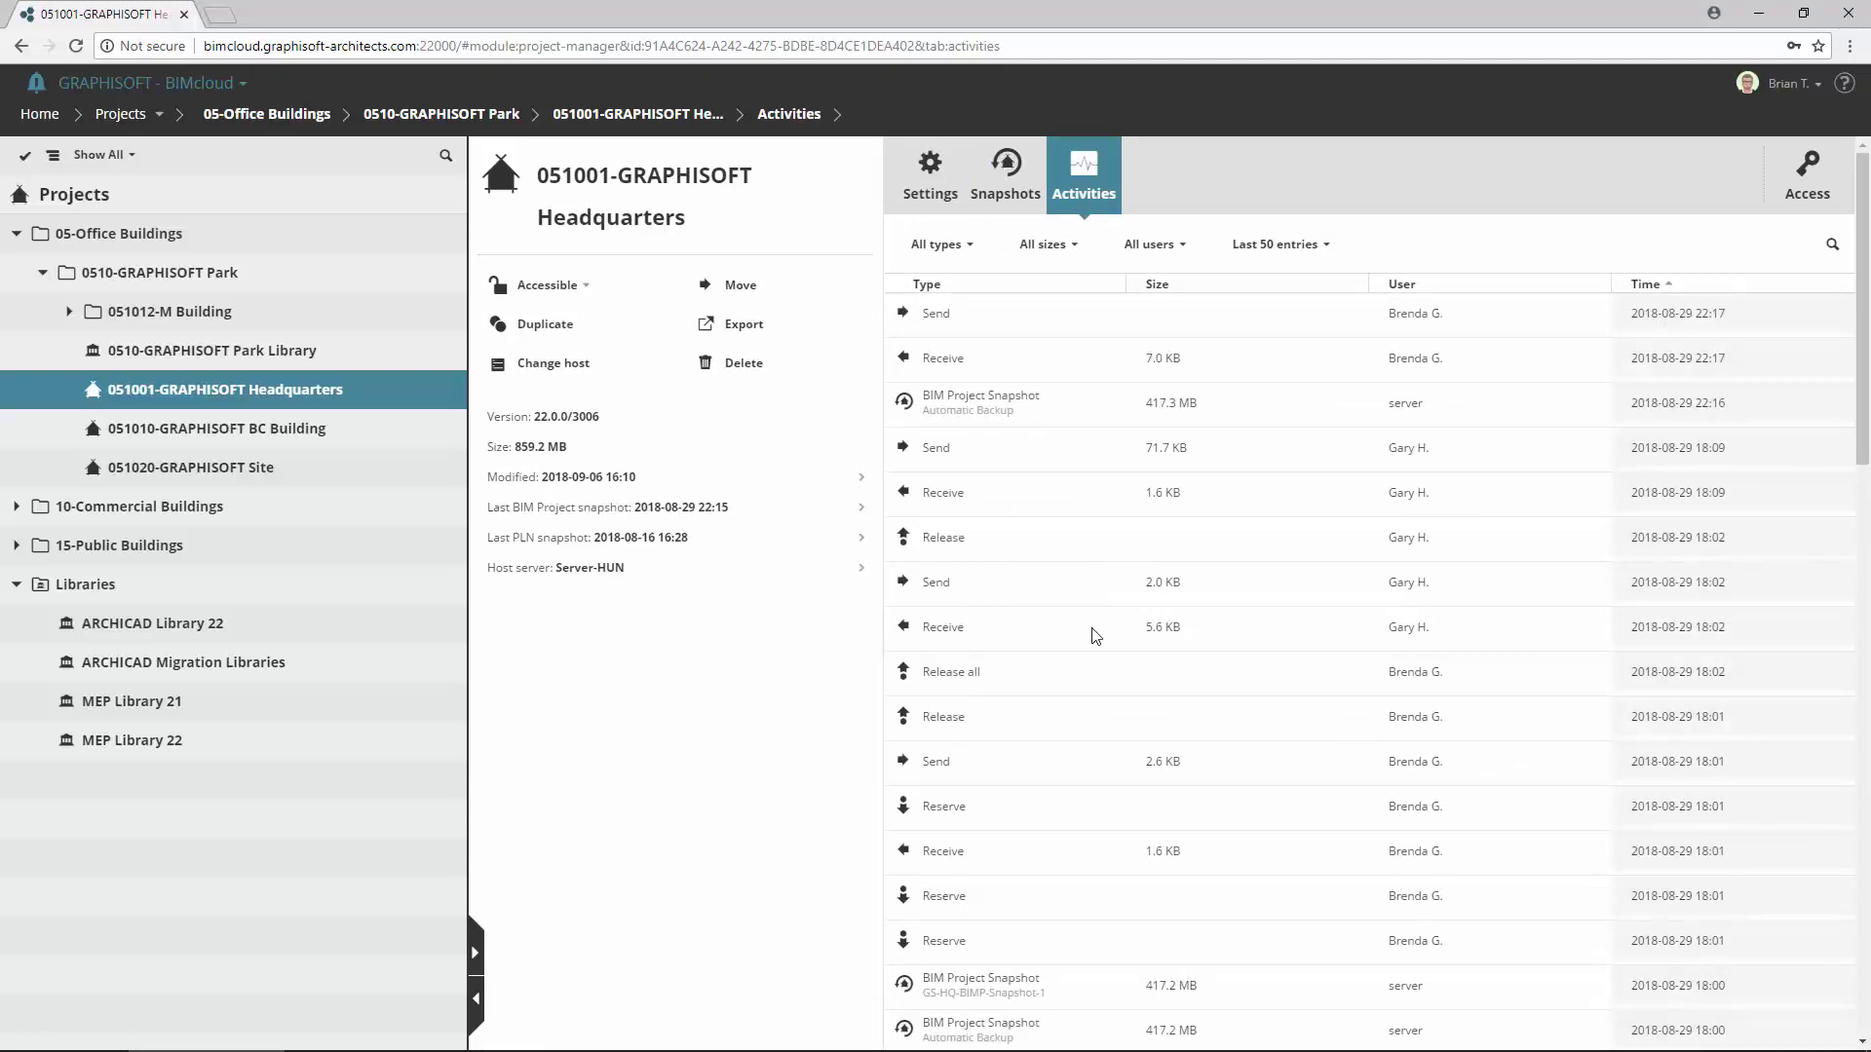
Open the BIMcloud Manager's settings from the servers overview
{"action": "left_click", "coordinate": [156, 114]}
{"action": "left_click", "coordinate": [147, 250]}
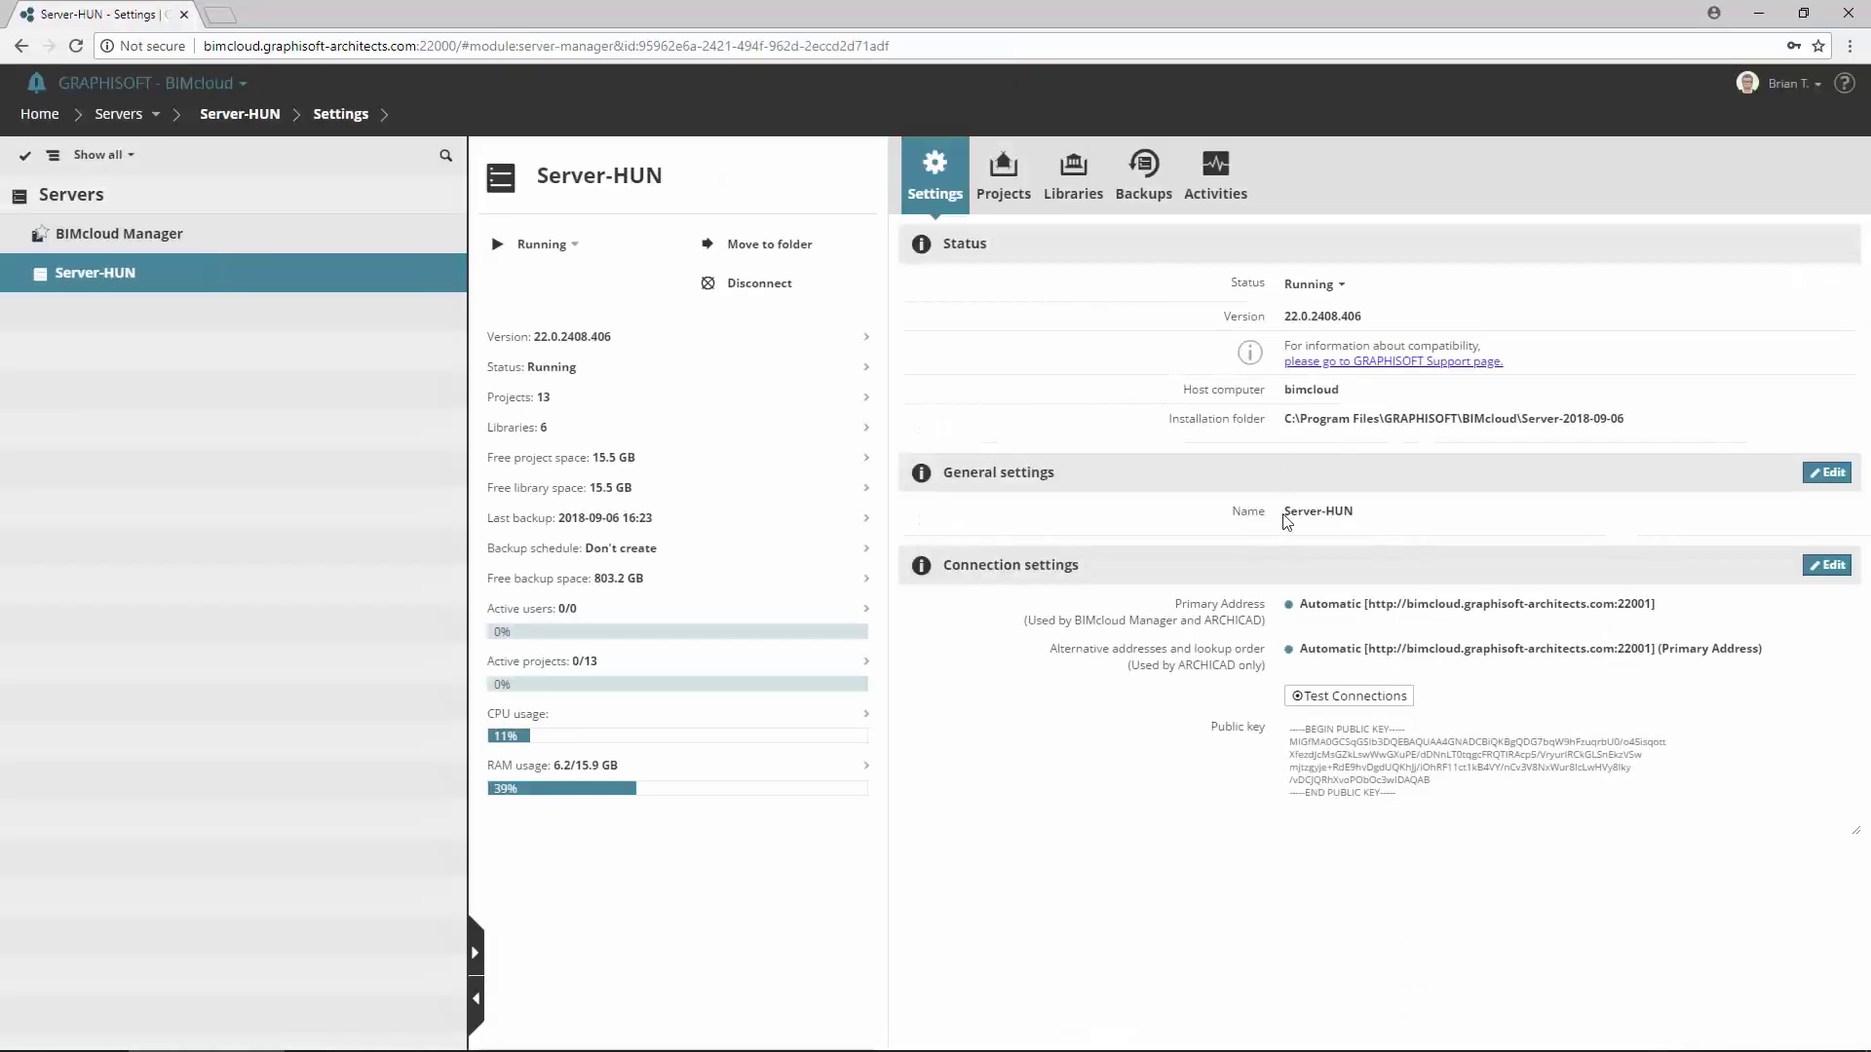
{"action": "left_click", "coordinate": [187, 233]}
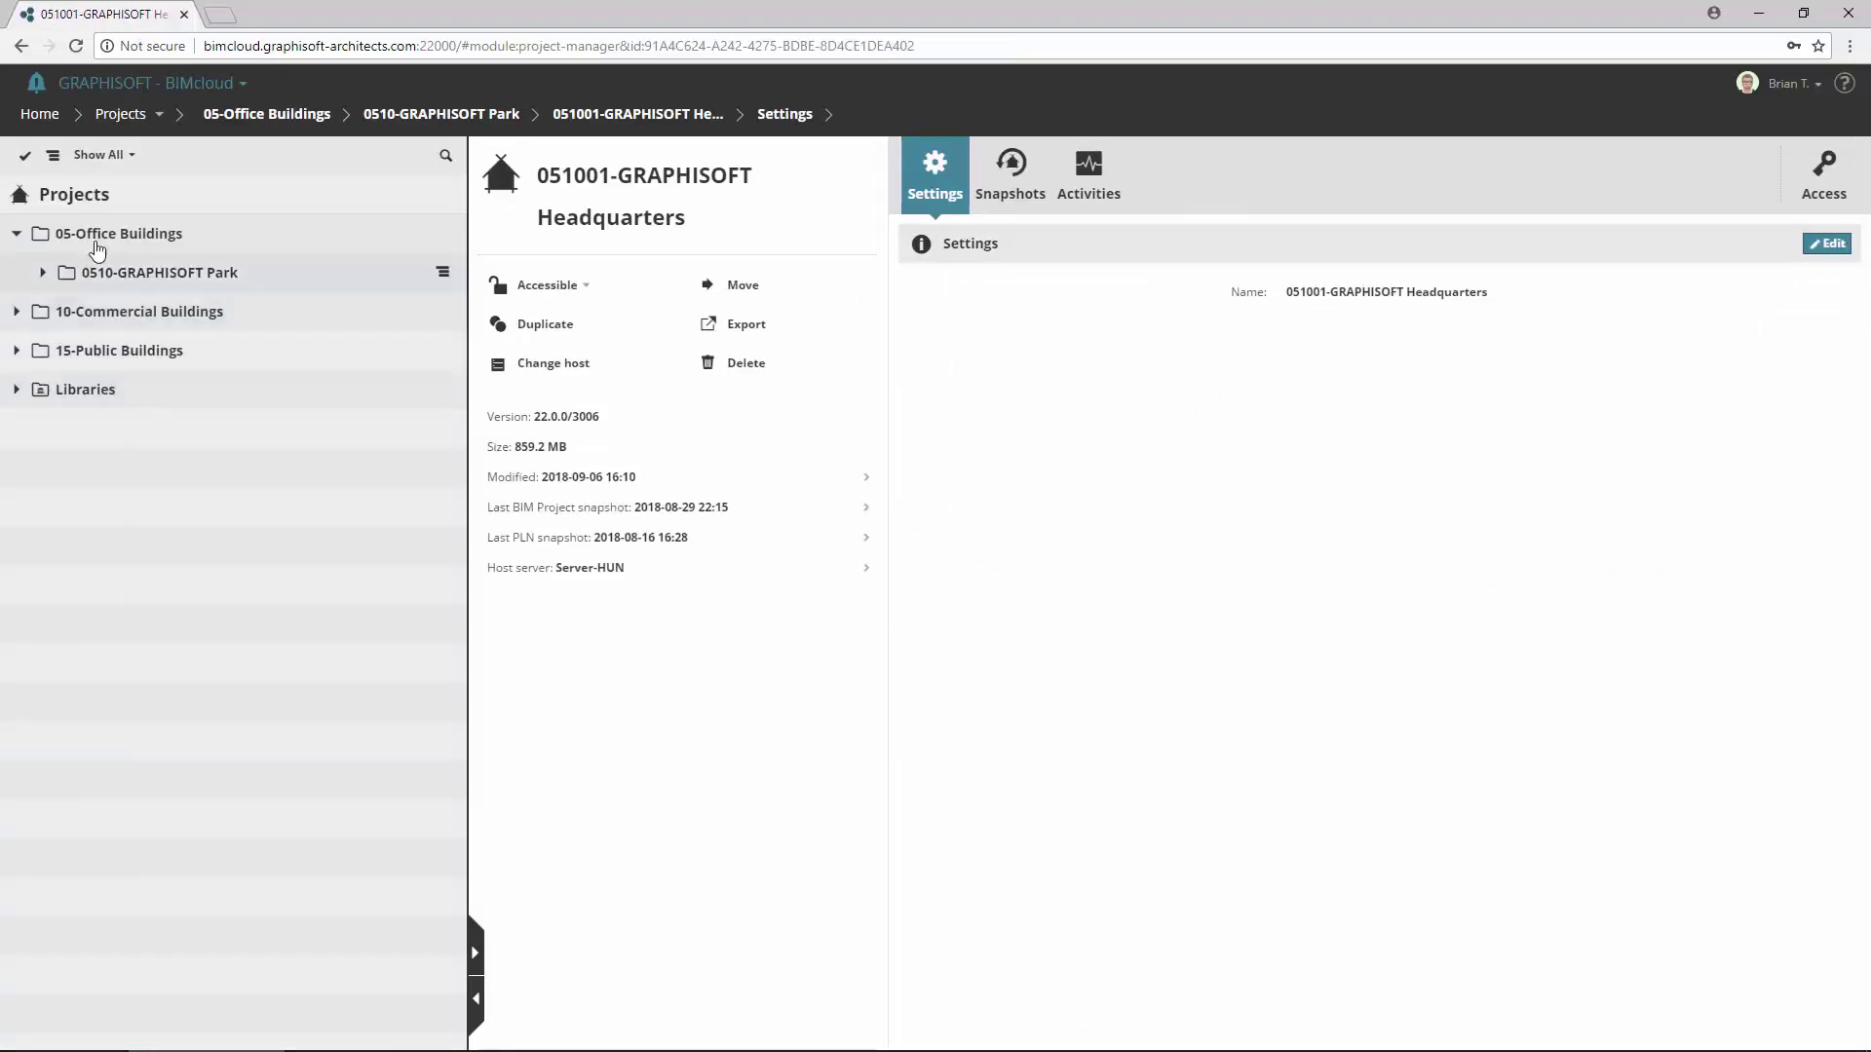
Review the restored users, roles and the Headquarters project's access list
{"action": "left_click", "coordinate": [159, 115]}
{"action": "left_click", "coordinate": [162, 180]}
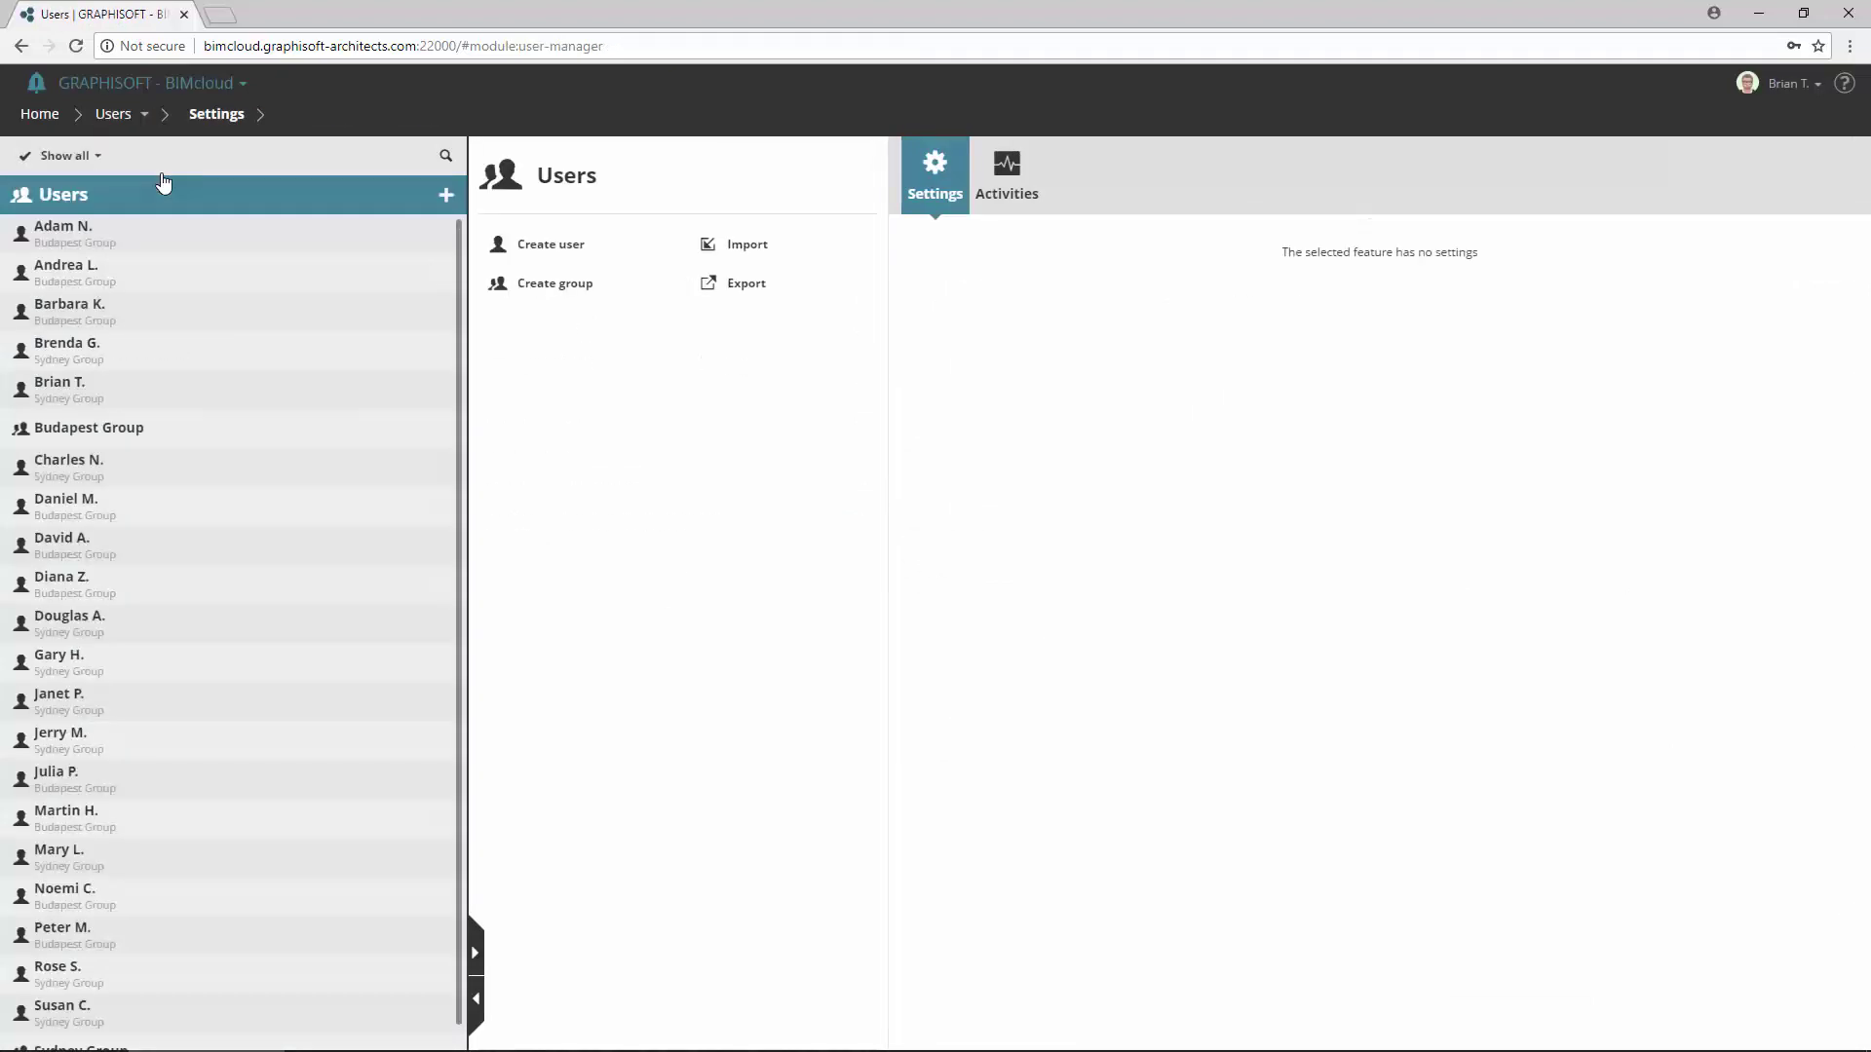
{"action": "left_click", "coordinate": [143, 114]}
{"action": "left_click", "coordinate": [164, 216]}
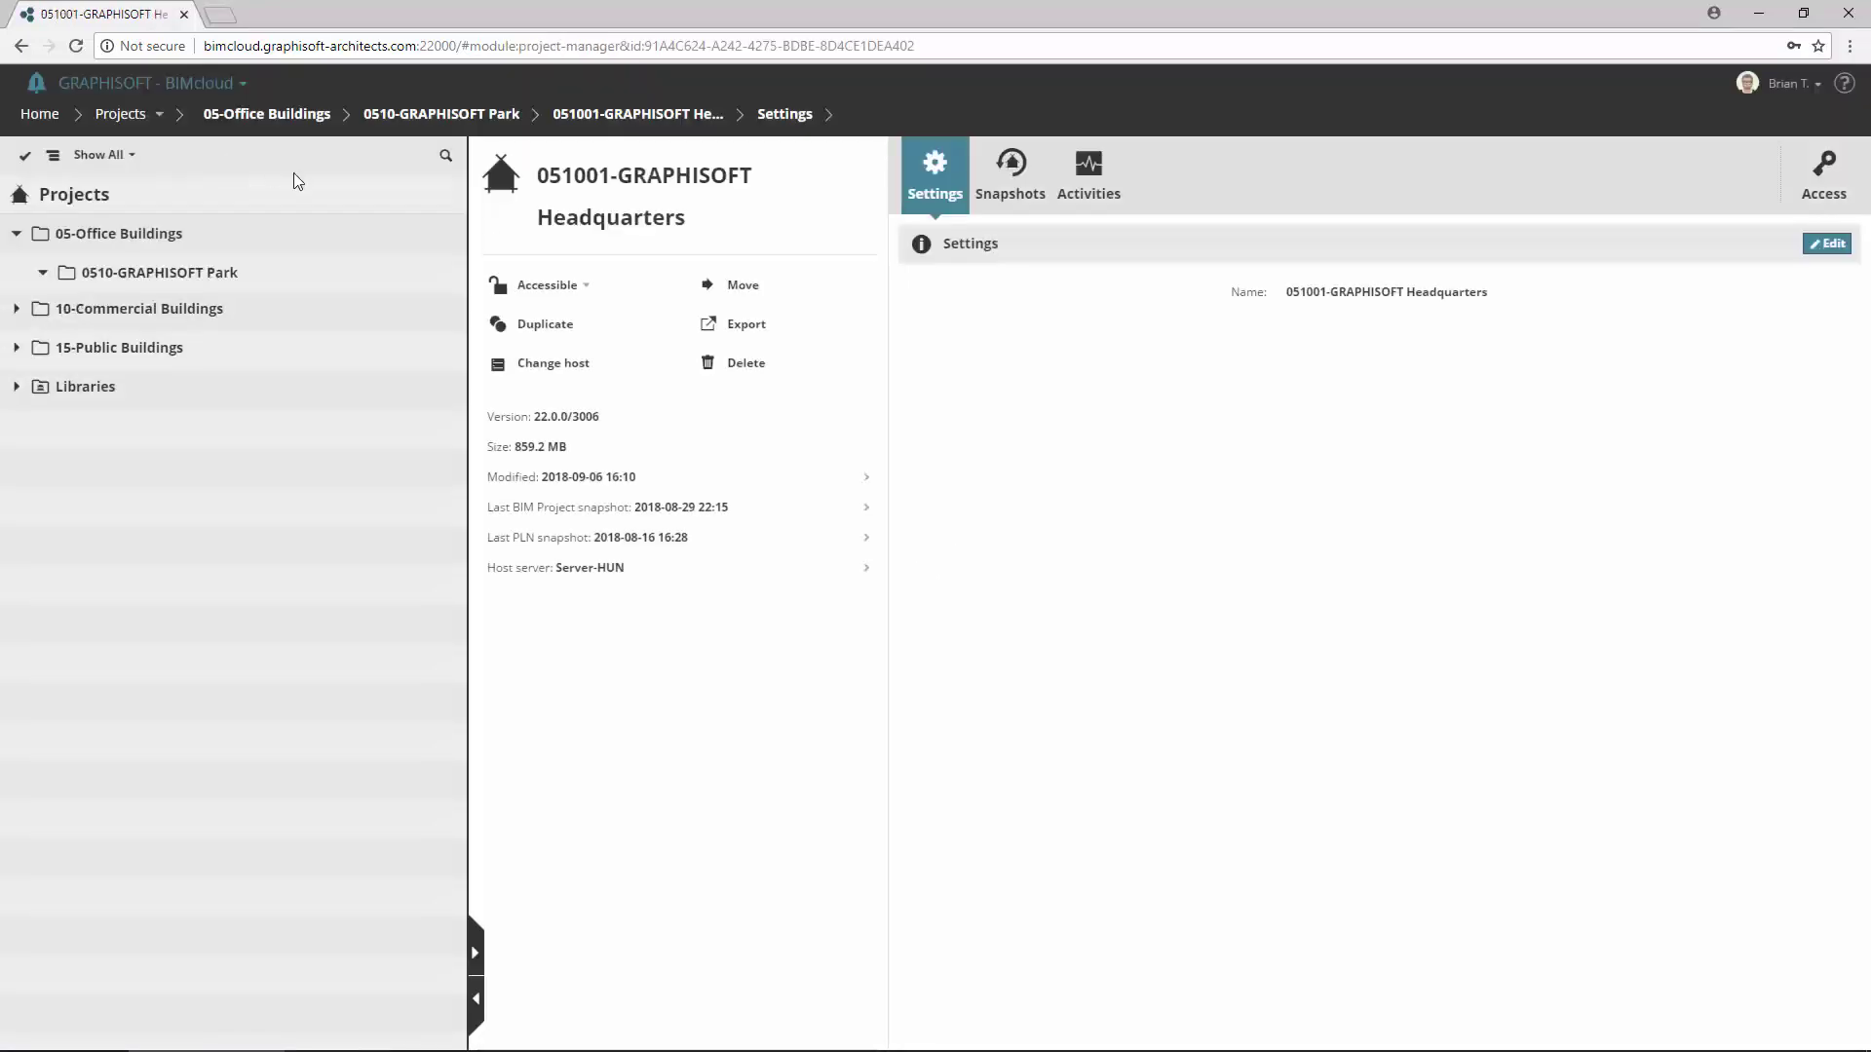
{"action": "left_click", "coordinate": [1823, 176]}
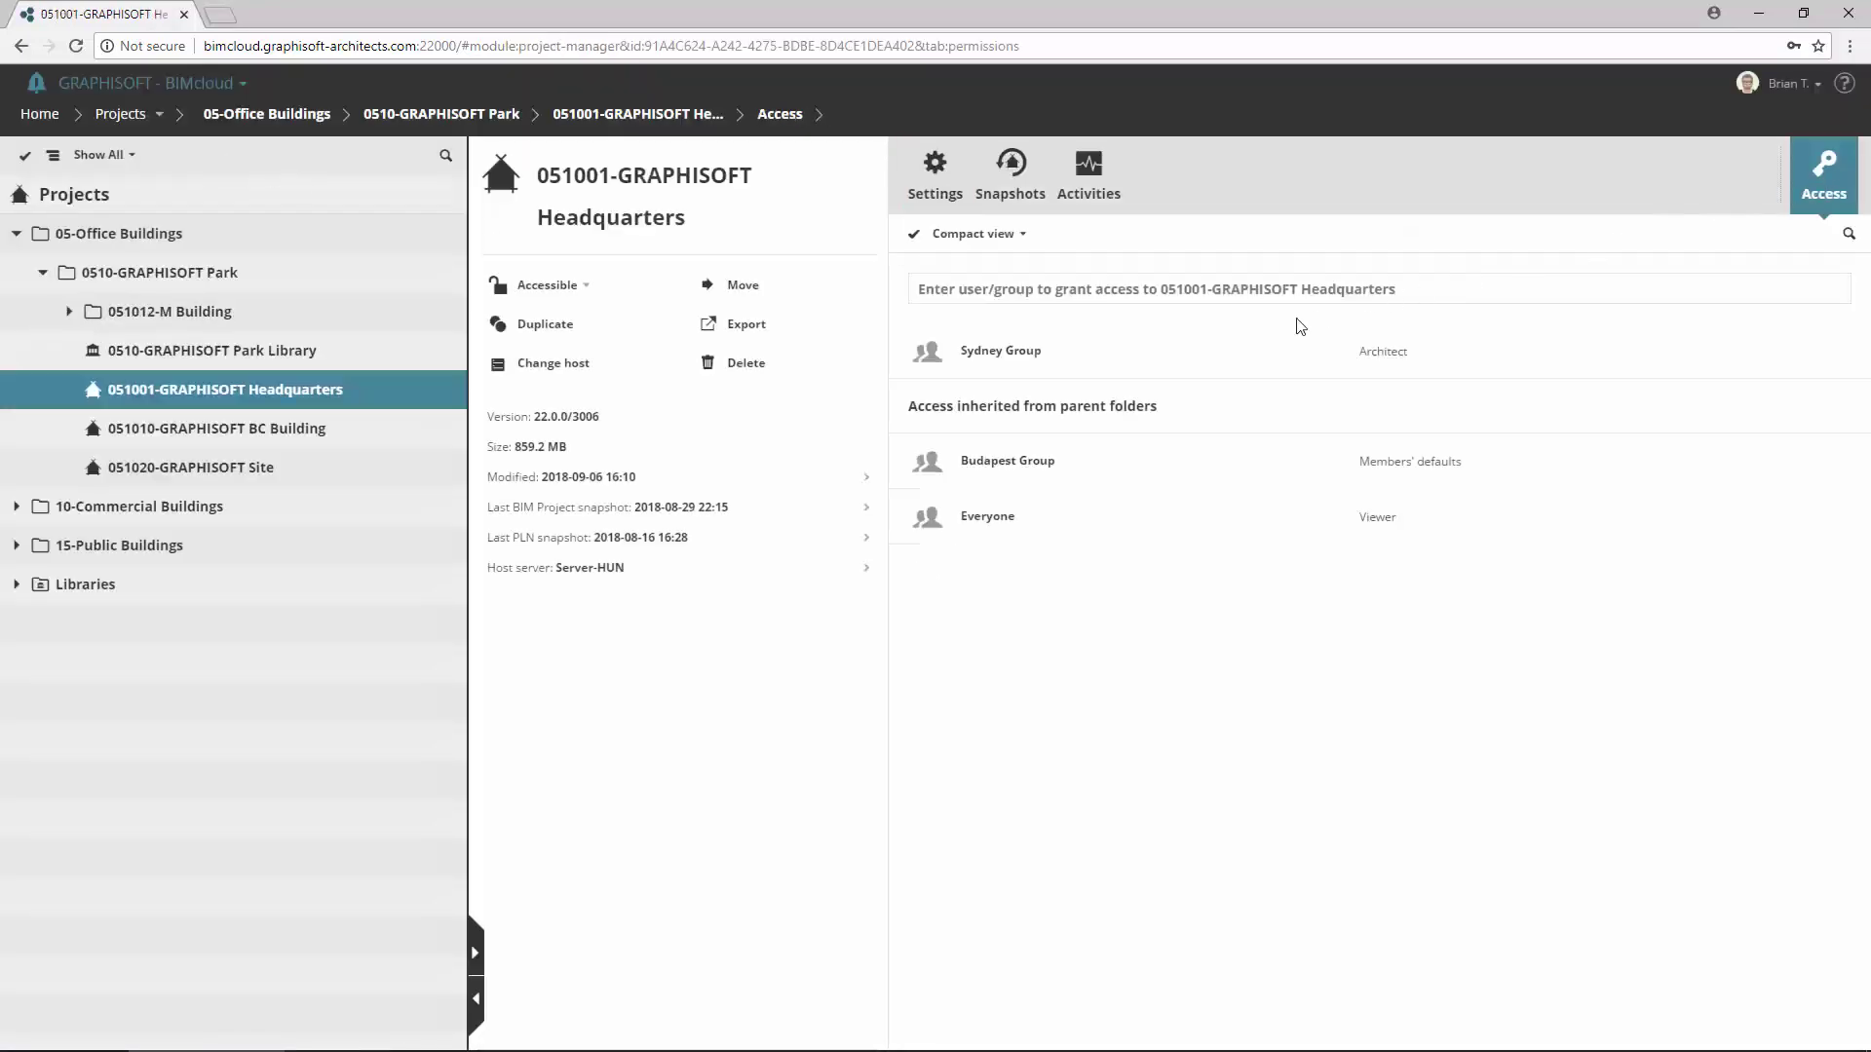
{"action": "left_click", "coordinate": [136, 114]}
{"action": "left_click", "coordinate": [165, 243]}
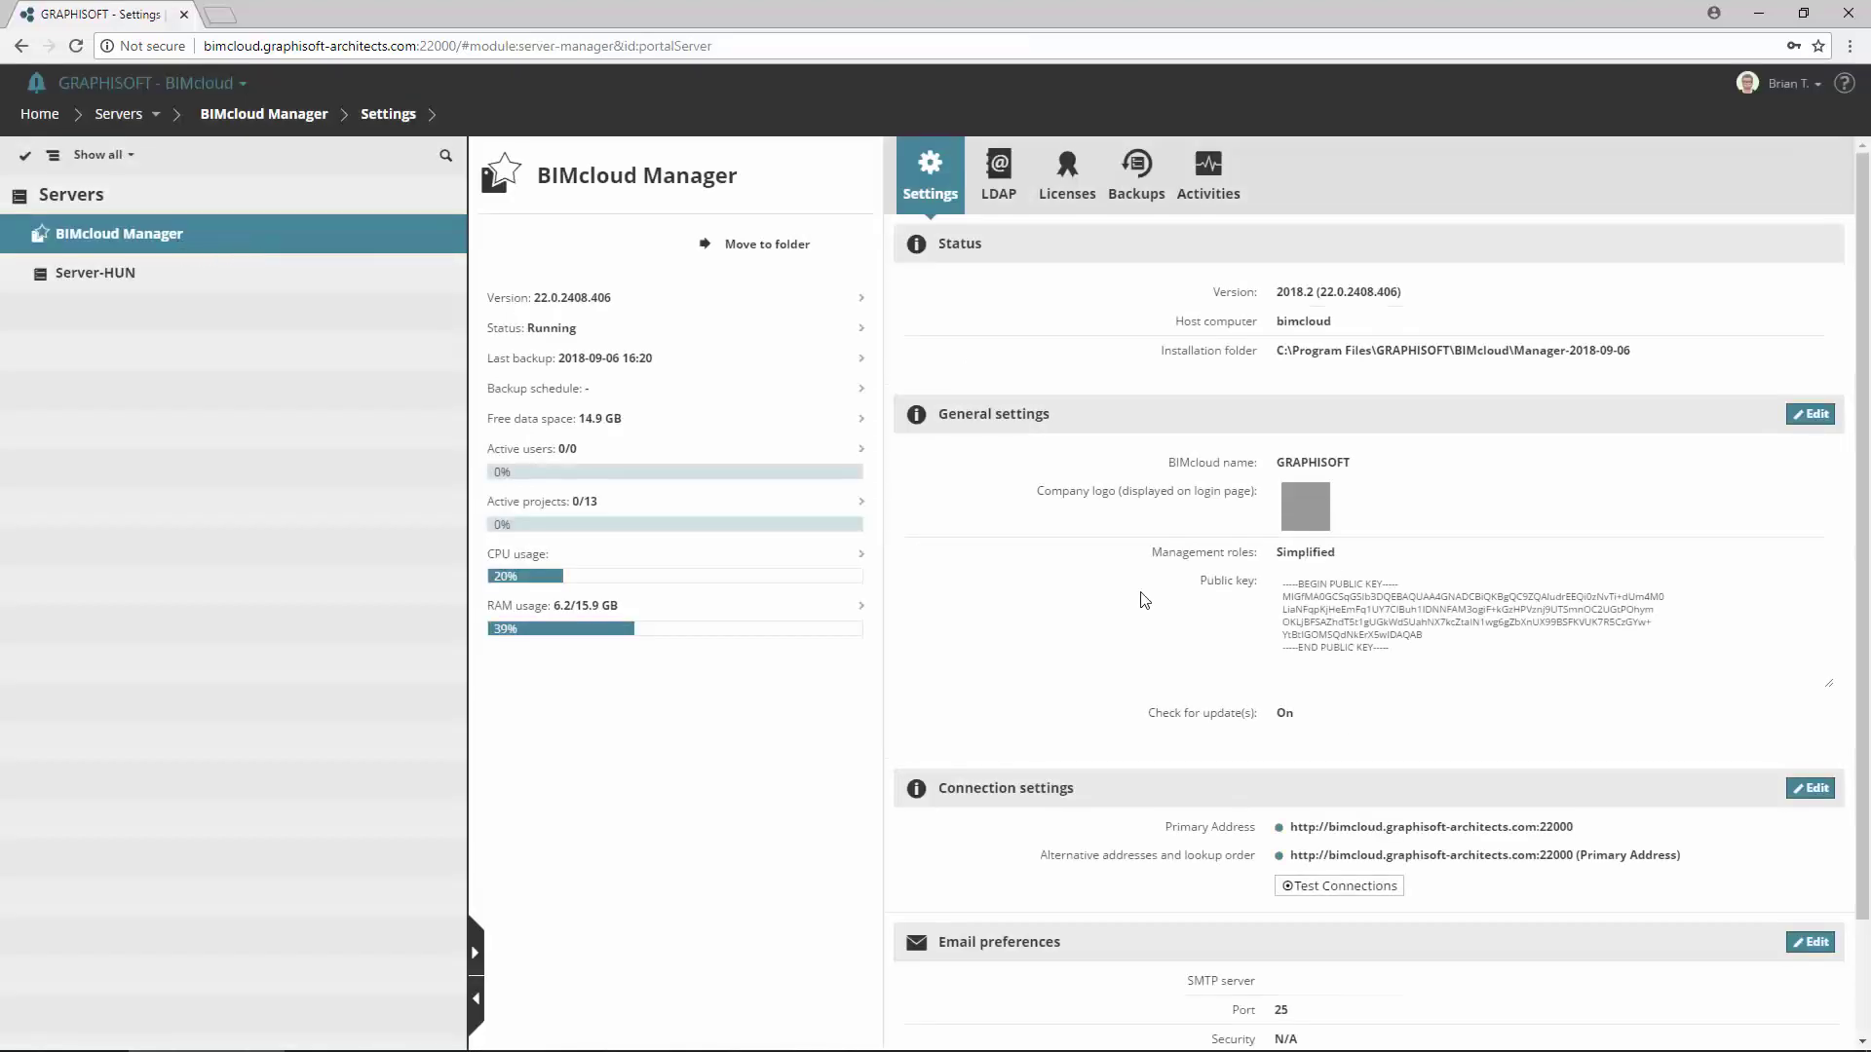
{"action": "left_click", "coordinate": [1142, 176]}
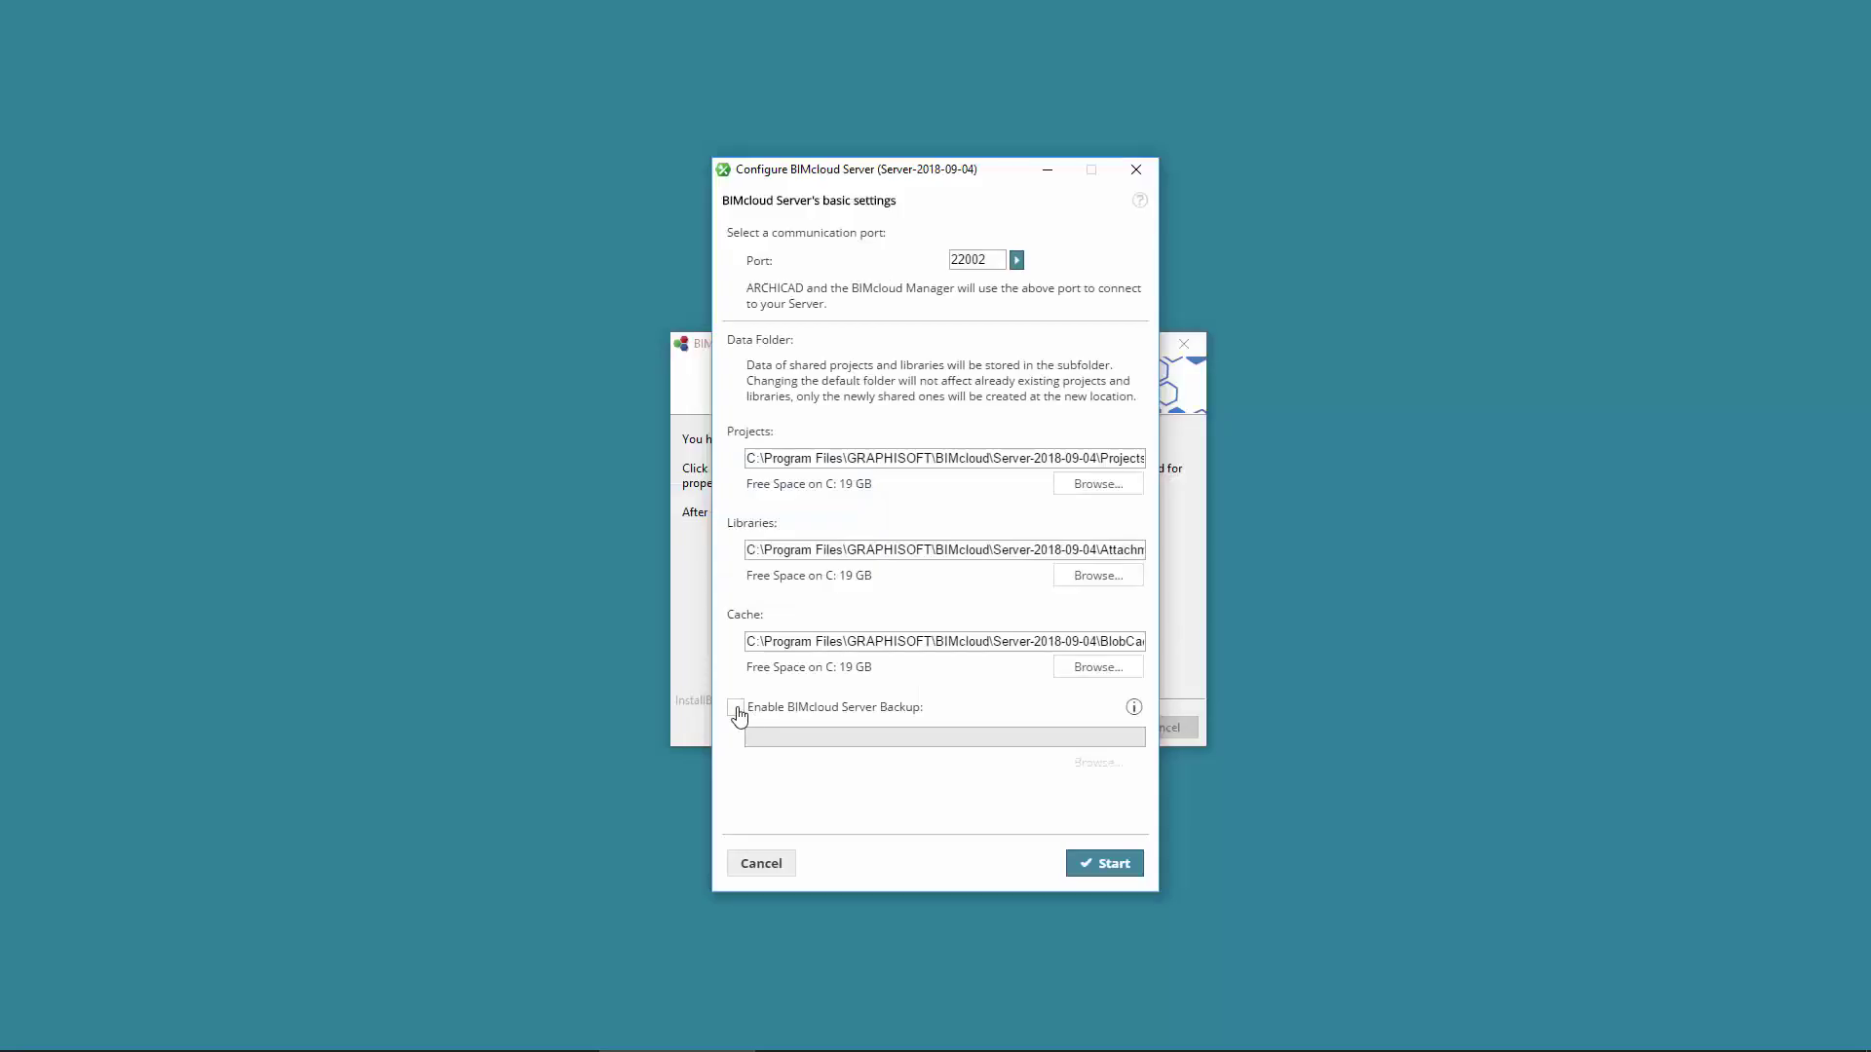
Turn on server and Manager backups in the configuration and dismiss the warning
{"action": "left_click", "coordinate": [735, 711]}
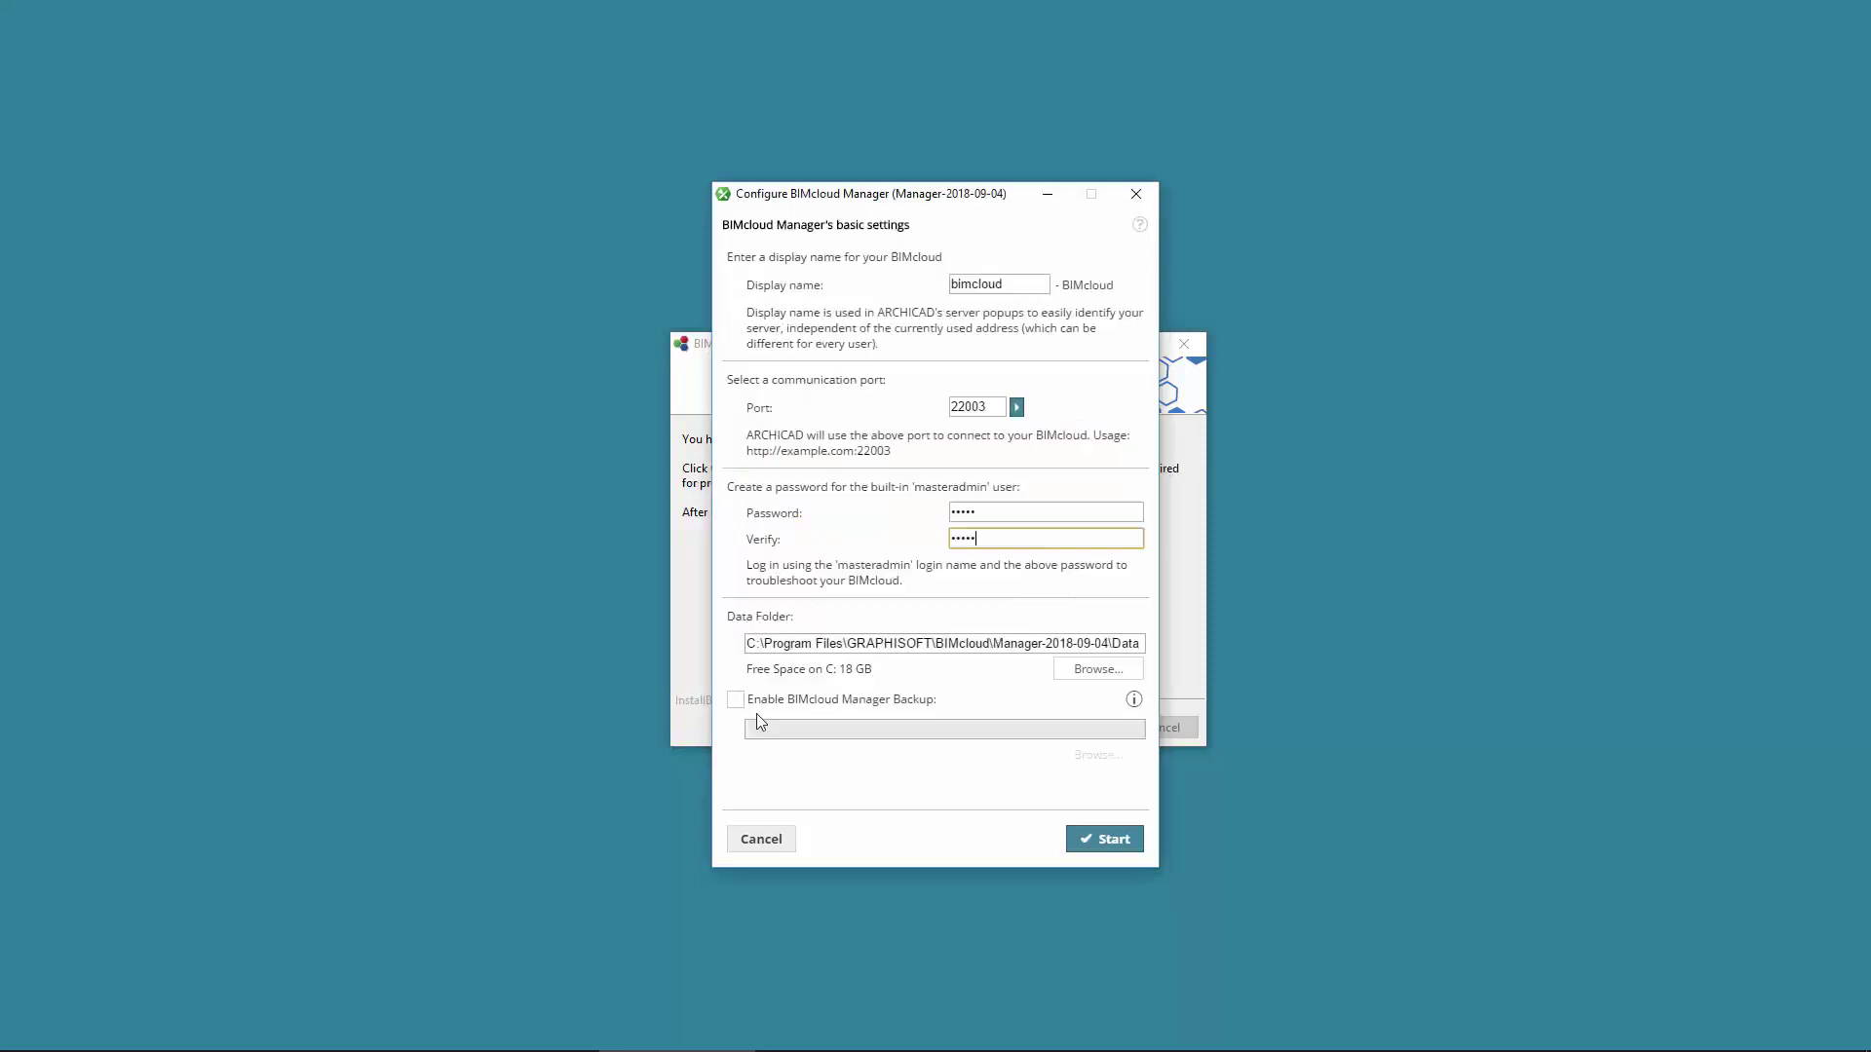
{"action": "left_click", "coordinate": [735, 698]}
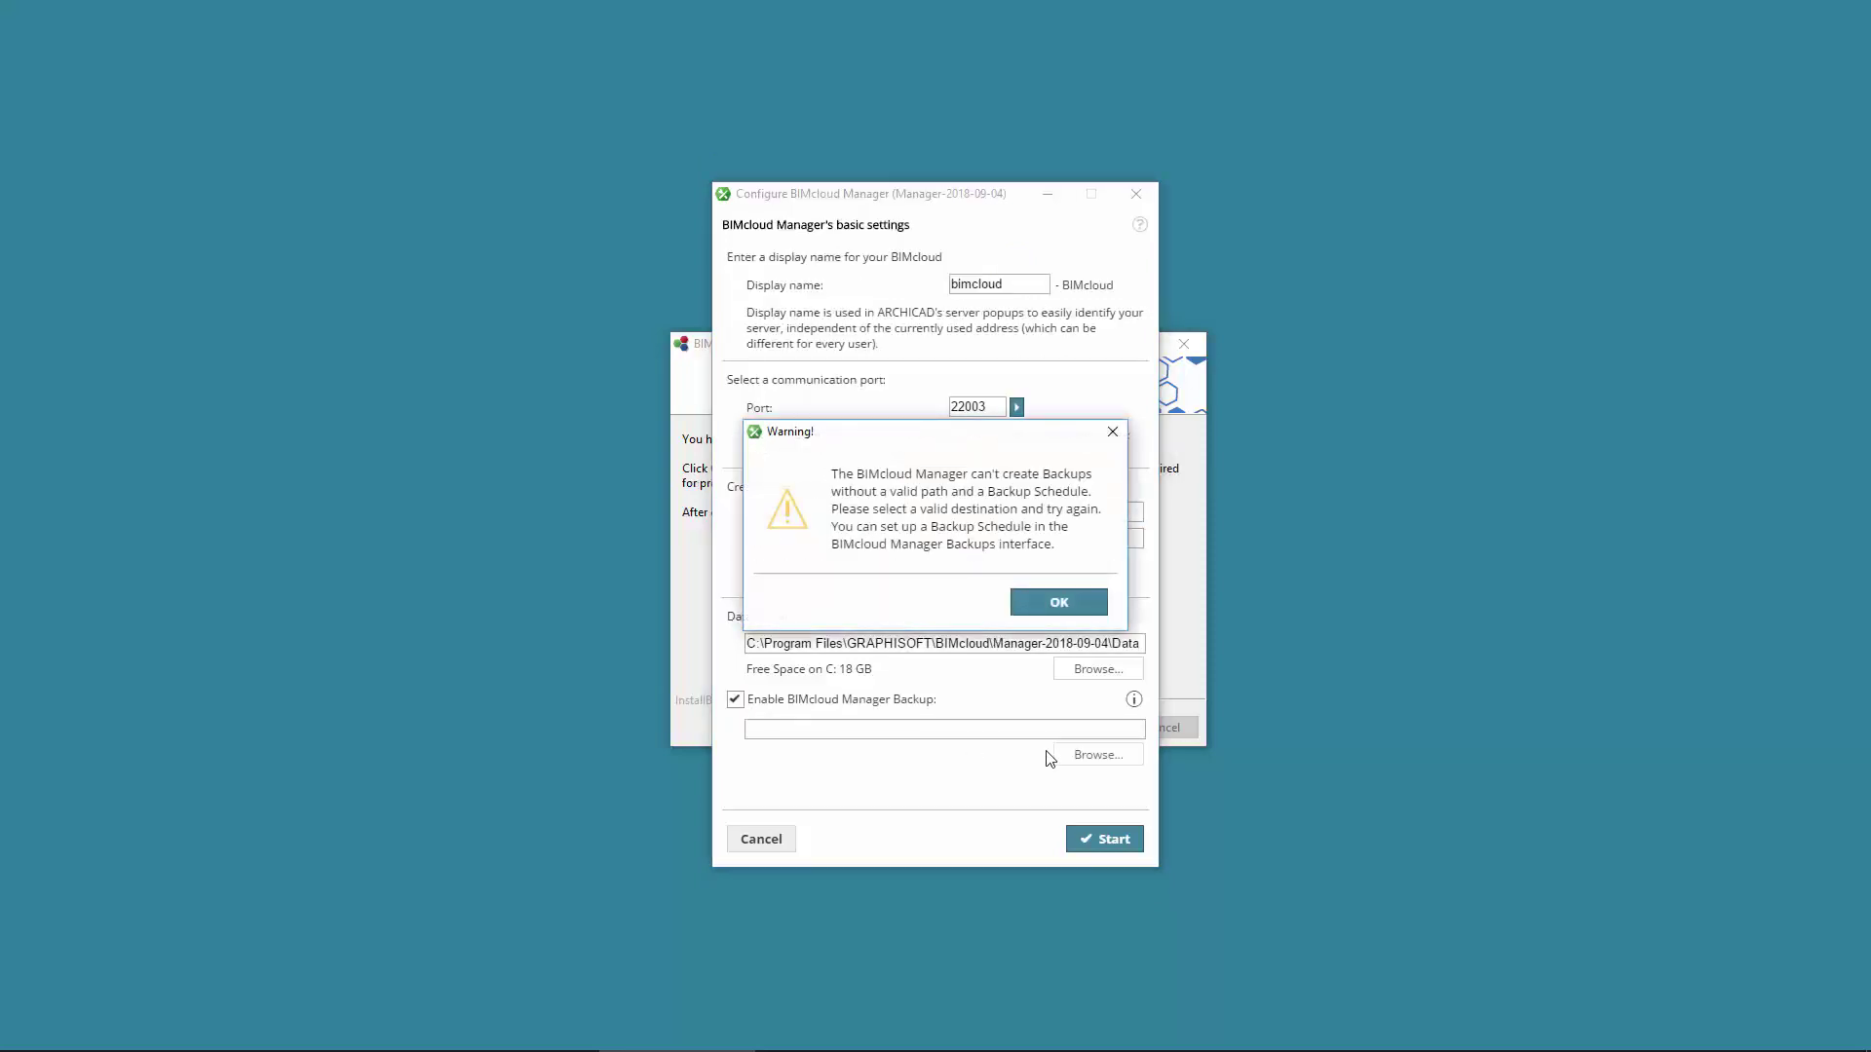
{"action": "left_click", "coordinate": [1075, 611]}
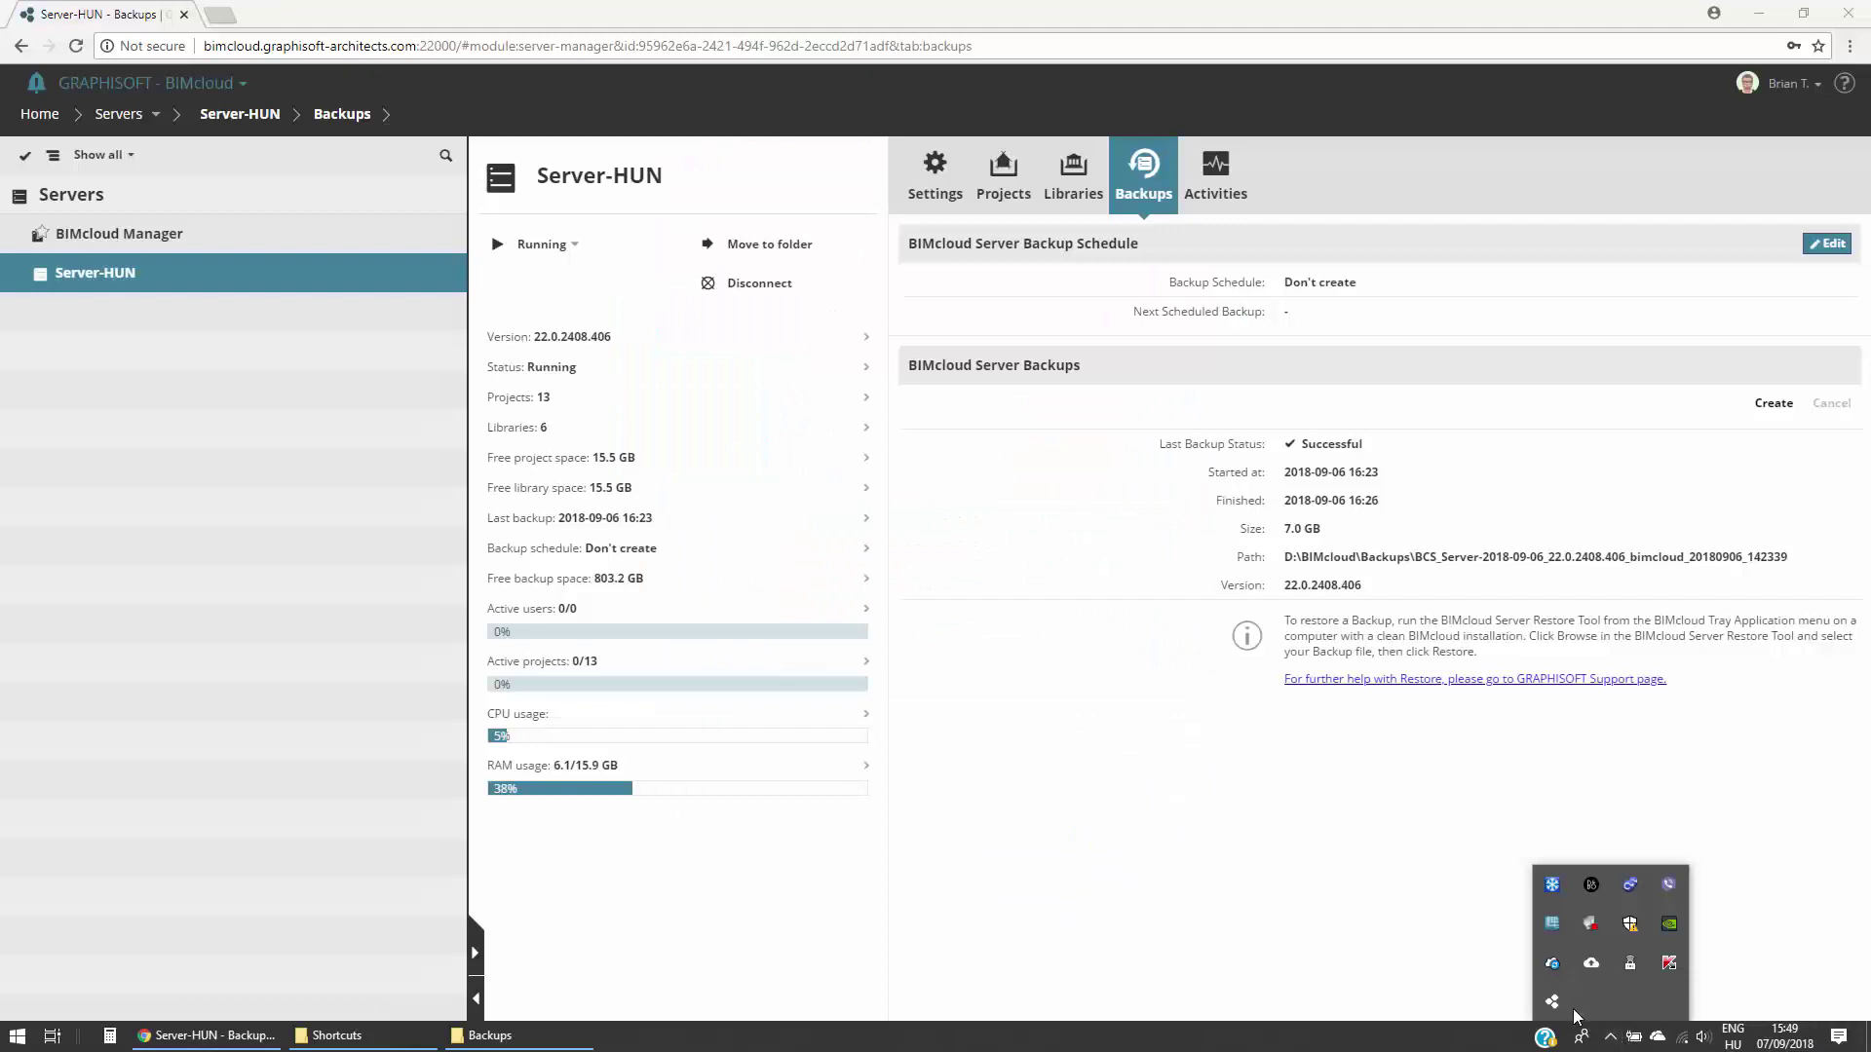
Reopen BIMcloud Server configuration from the tray and re-enable server backup, dismissing the schedule warning
{"action": "right_click", "coordinate": [1554, 1003]}
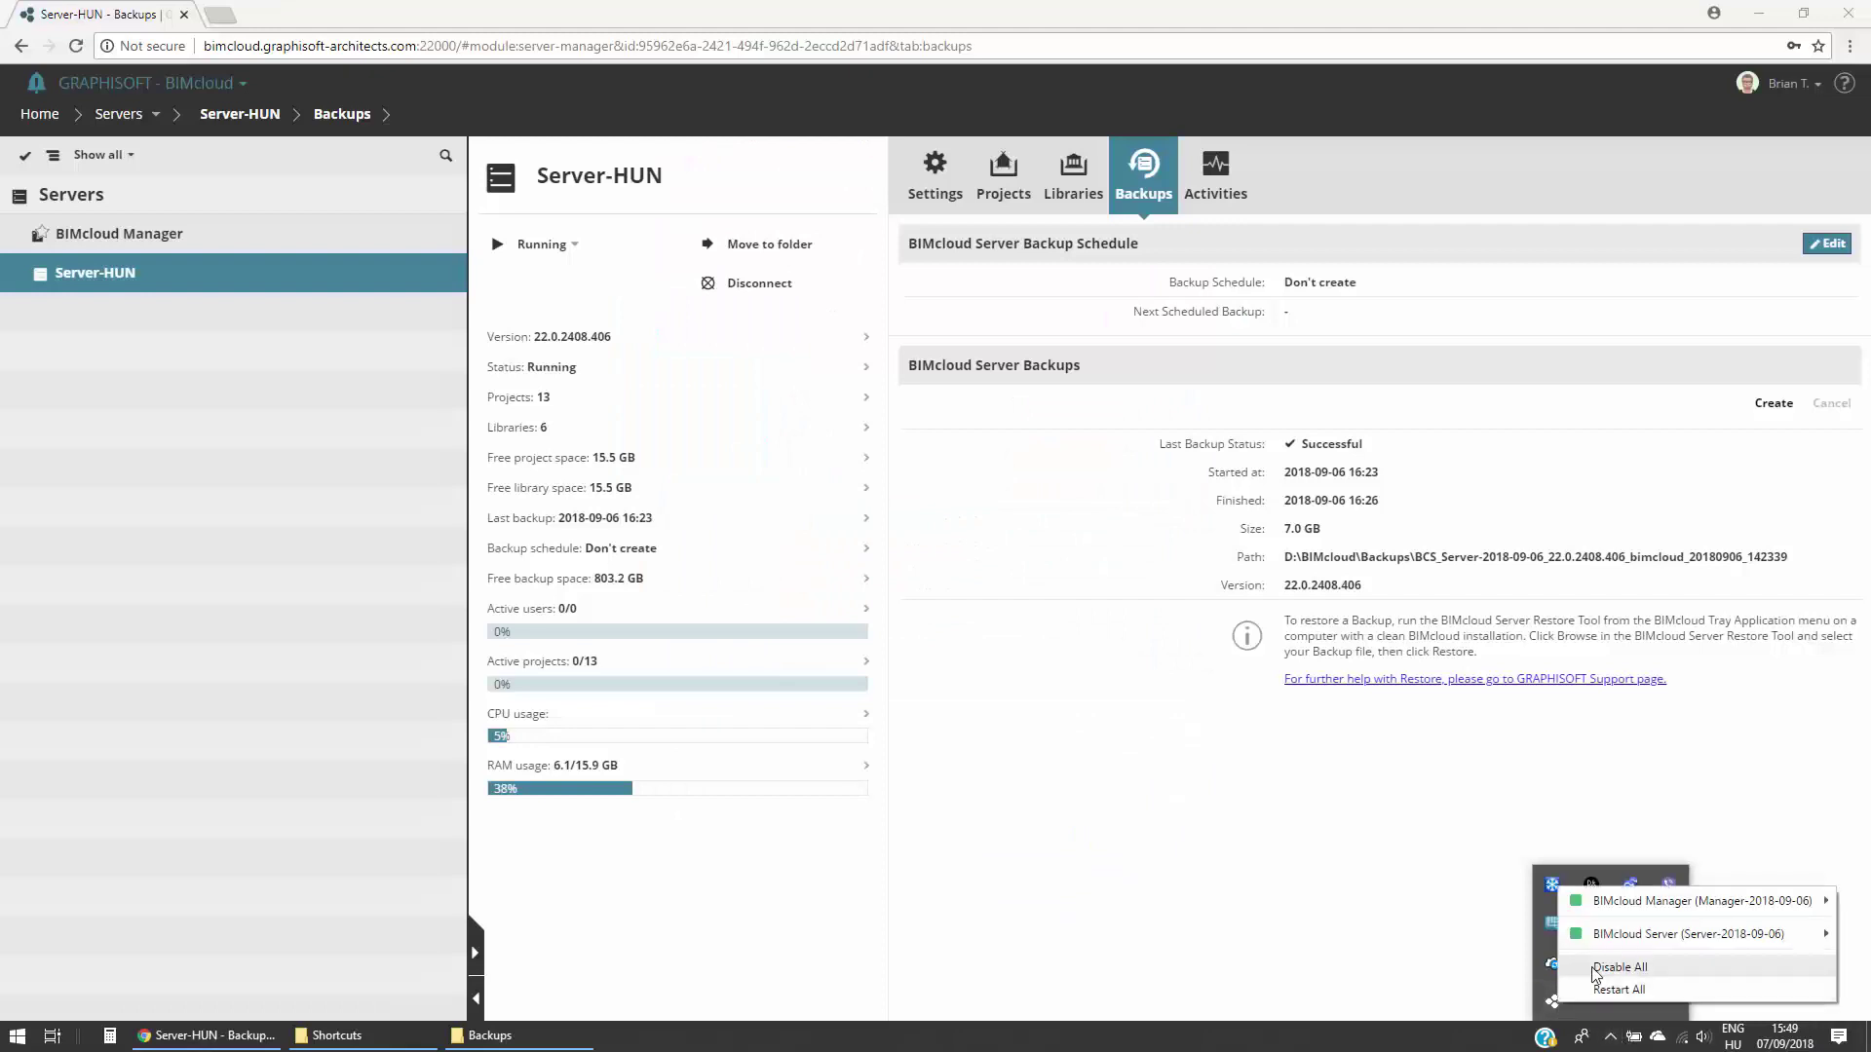
{"action": "mouse_move", "coordinate": [1627, 935]}
{"action": "left_click", "coordinate": [1489, 993]}
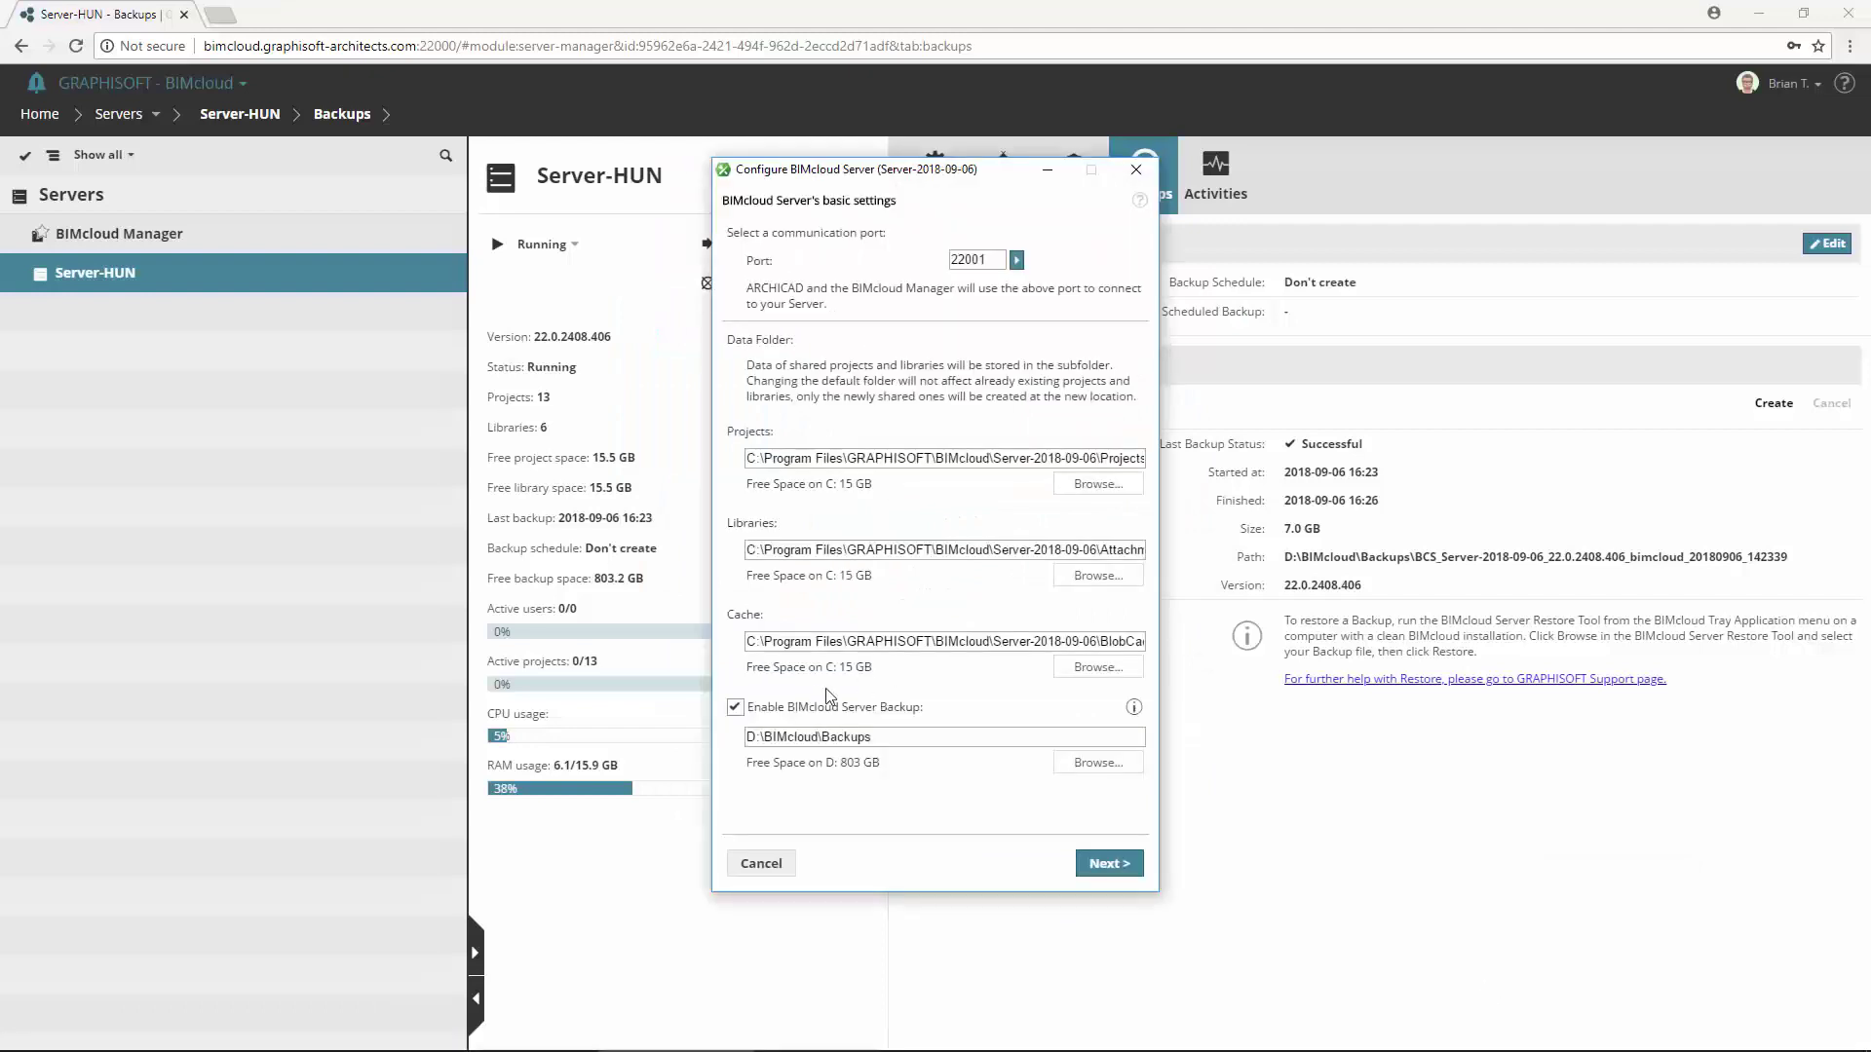
{"action": "left_click", "coordinate": [735, 707]}
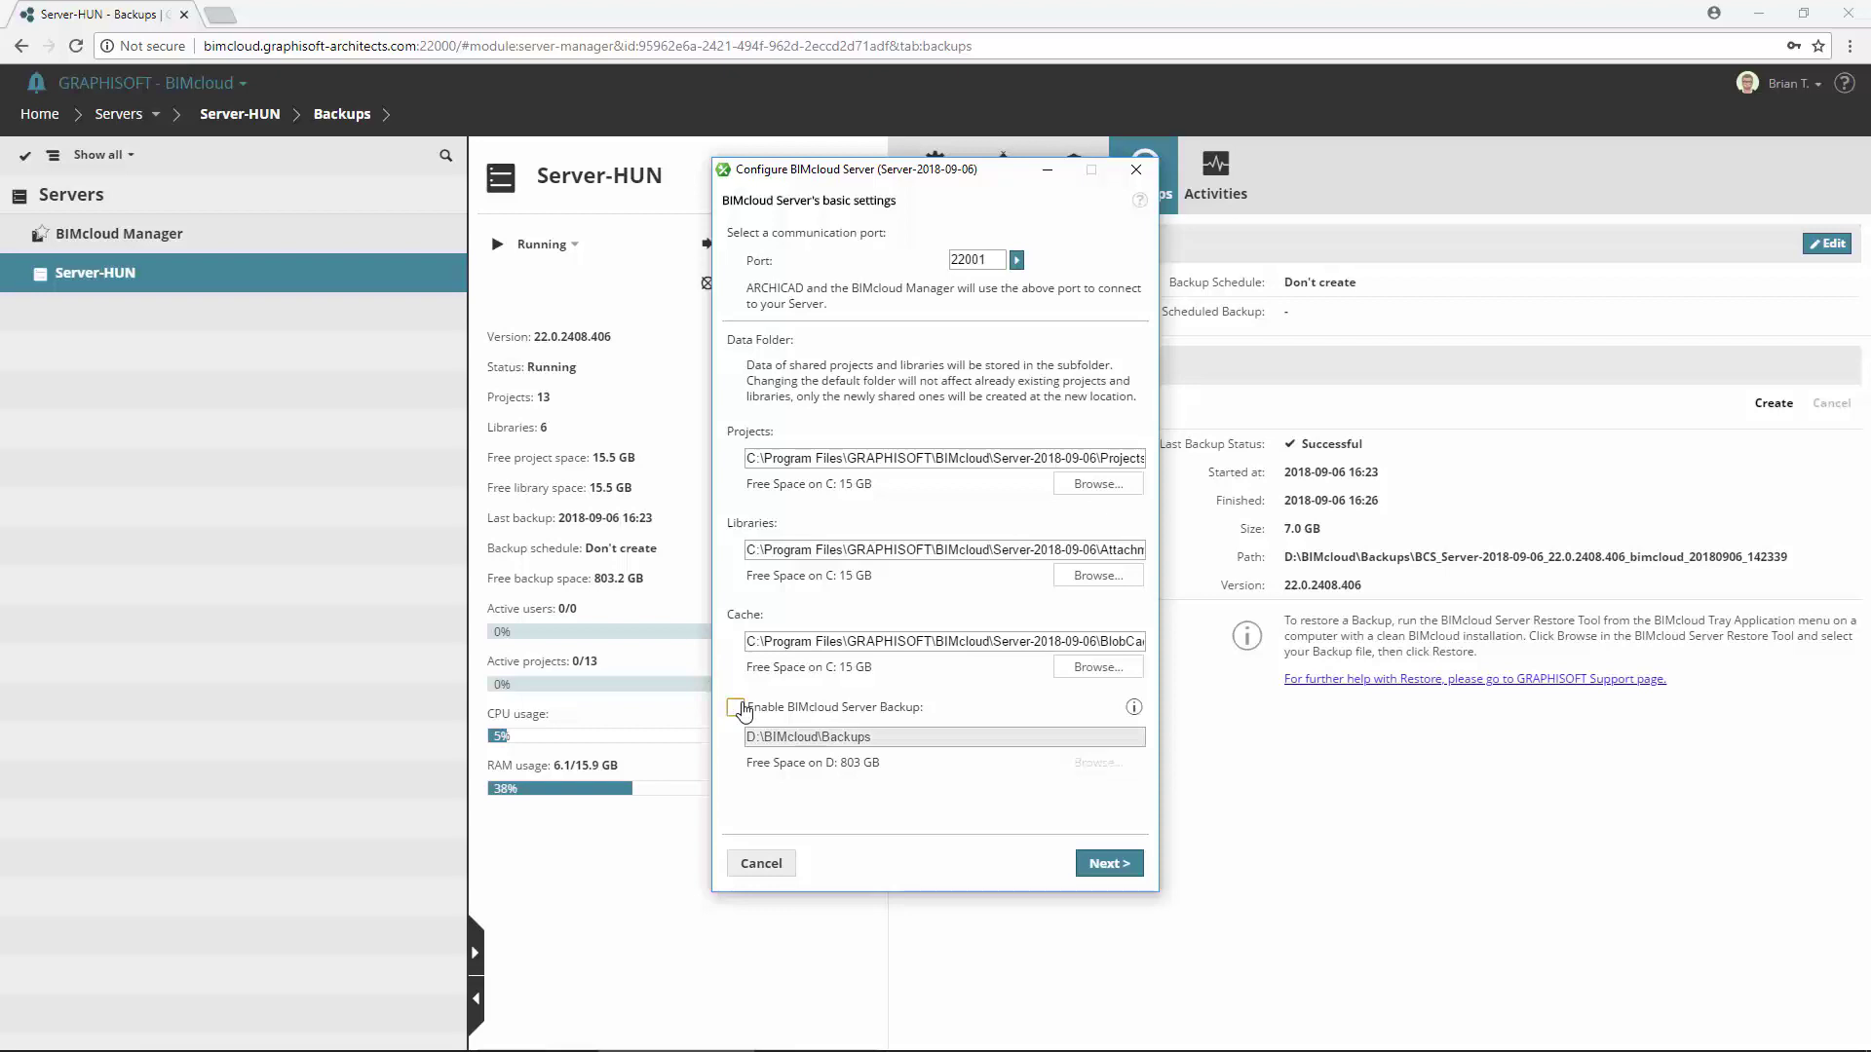
{"action": "left_click", "coordinate": [736, 708]}
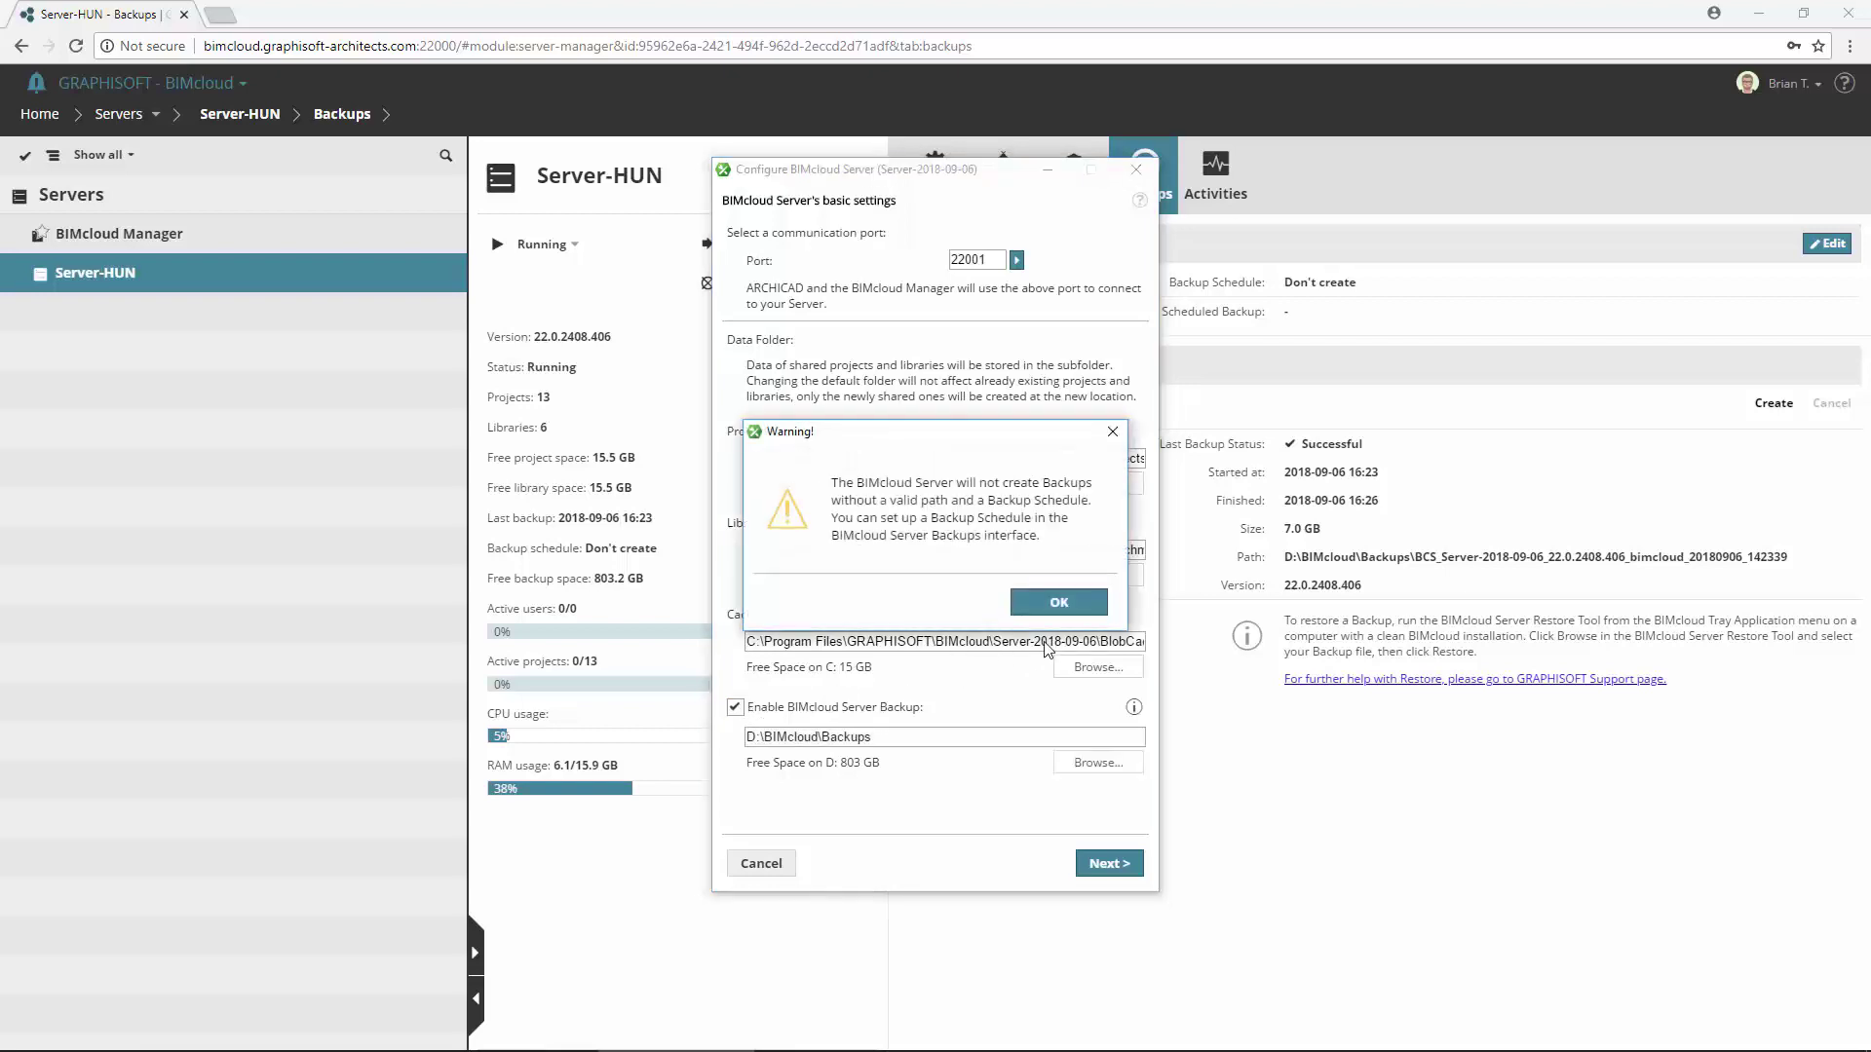
{"action": "left_click", "coordinate": [1088, 605]}
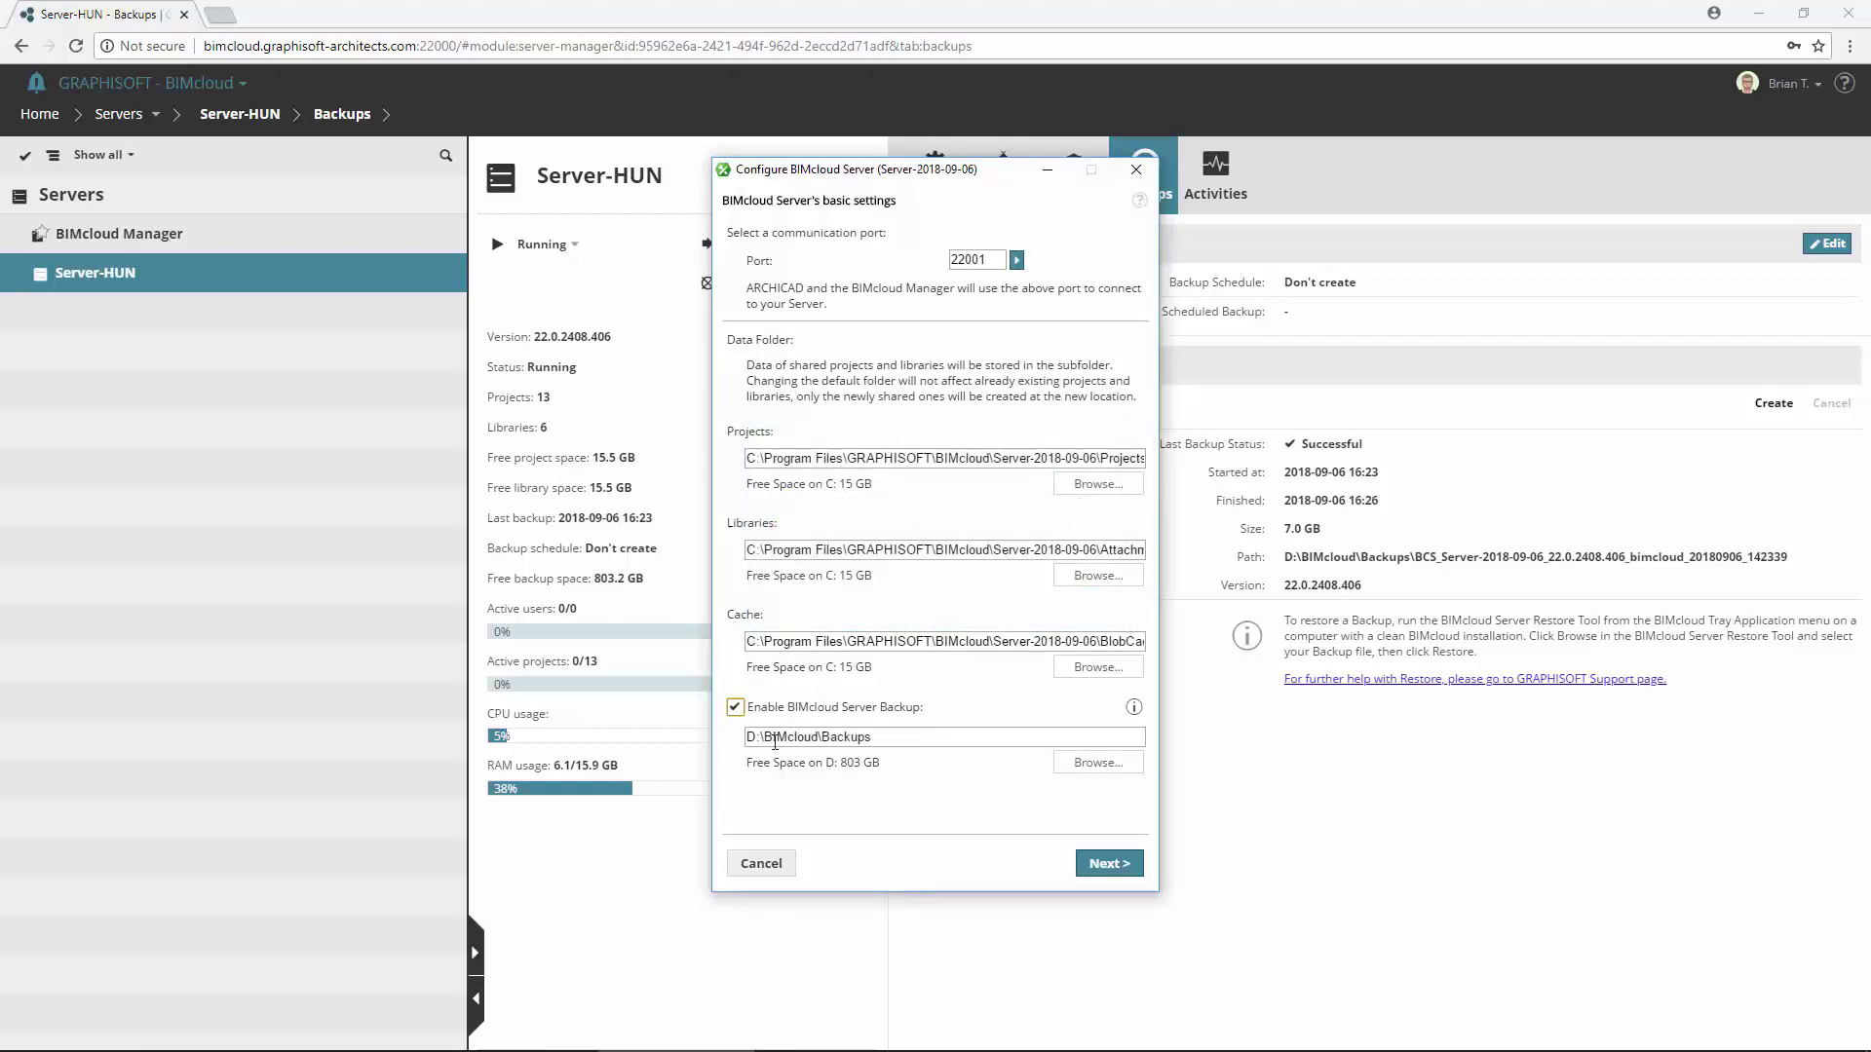
Inspect the D:\BIMcloud\Backups backup path and the cache path
{"action": "left_click_drag", "start_coordinate": [755, 738], "coordinate": [746, 738]}
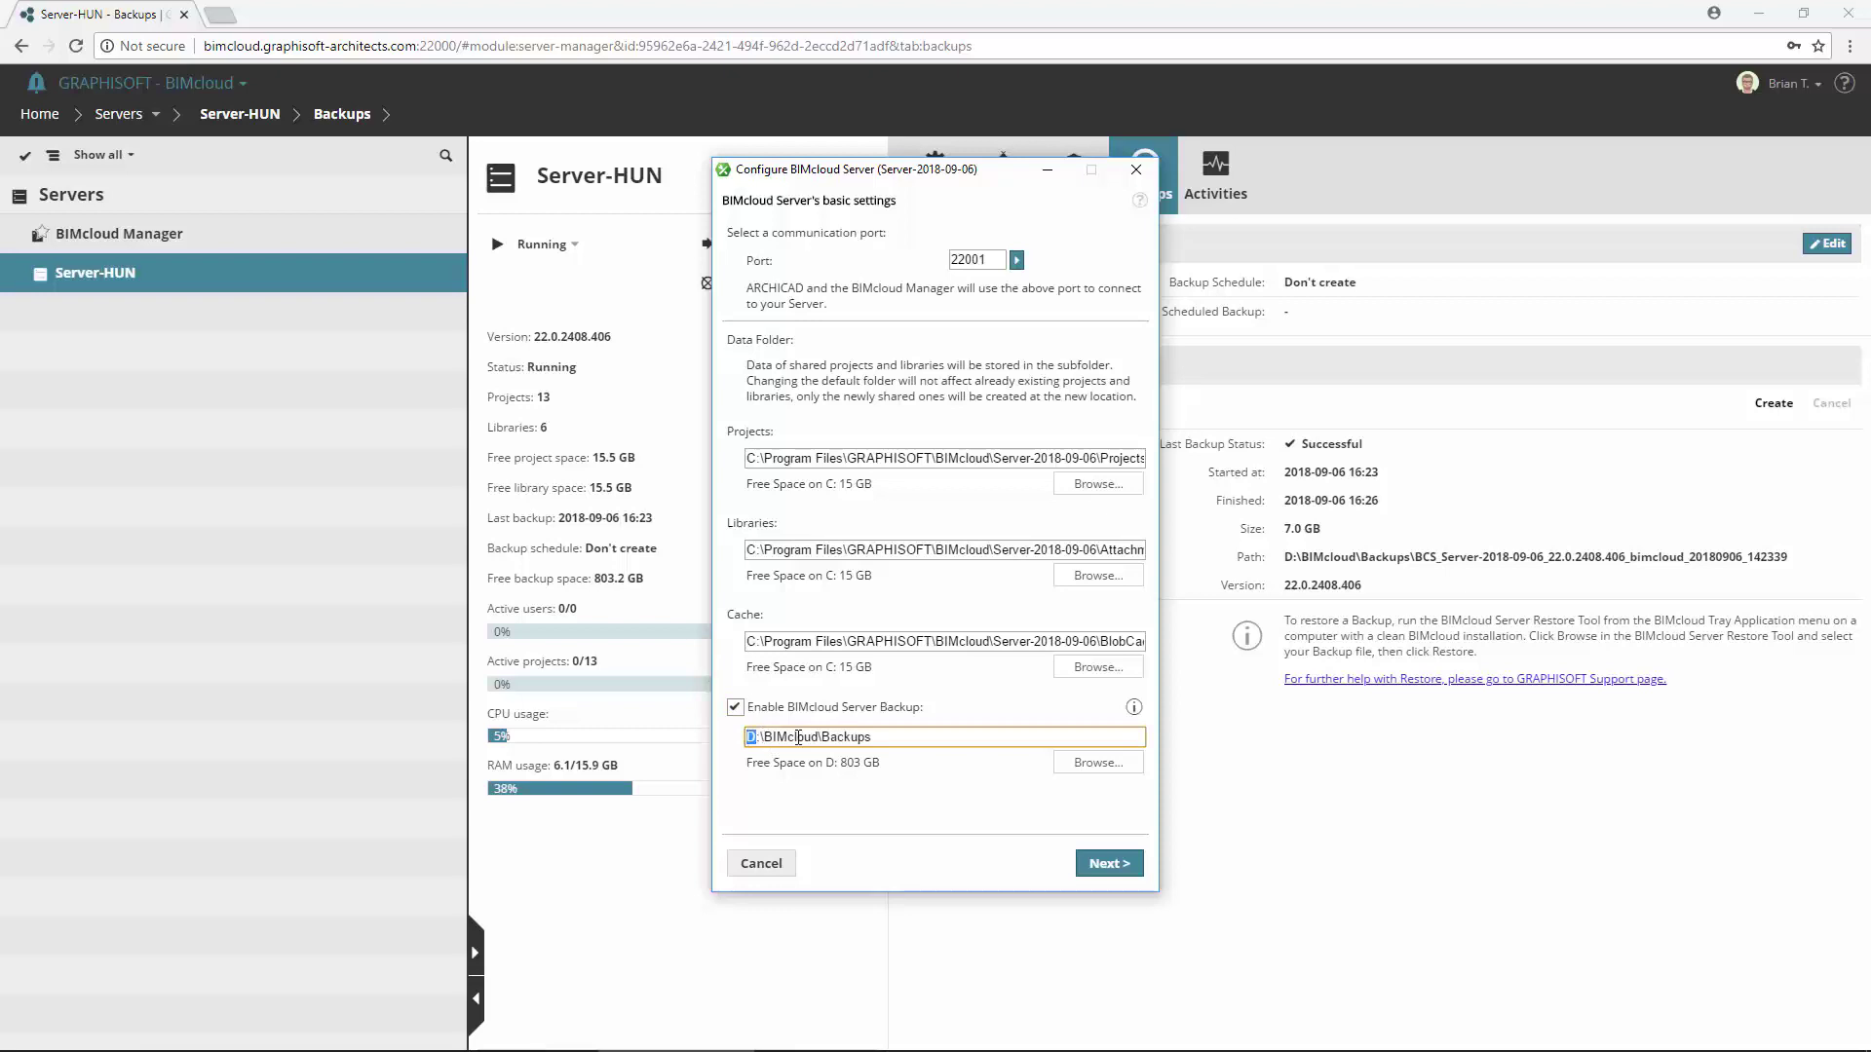
{"action": "left_click", "coordinate": [886, 738]}
{"action": "left_click", "coordinate": [757, 640]}
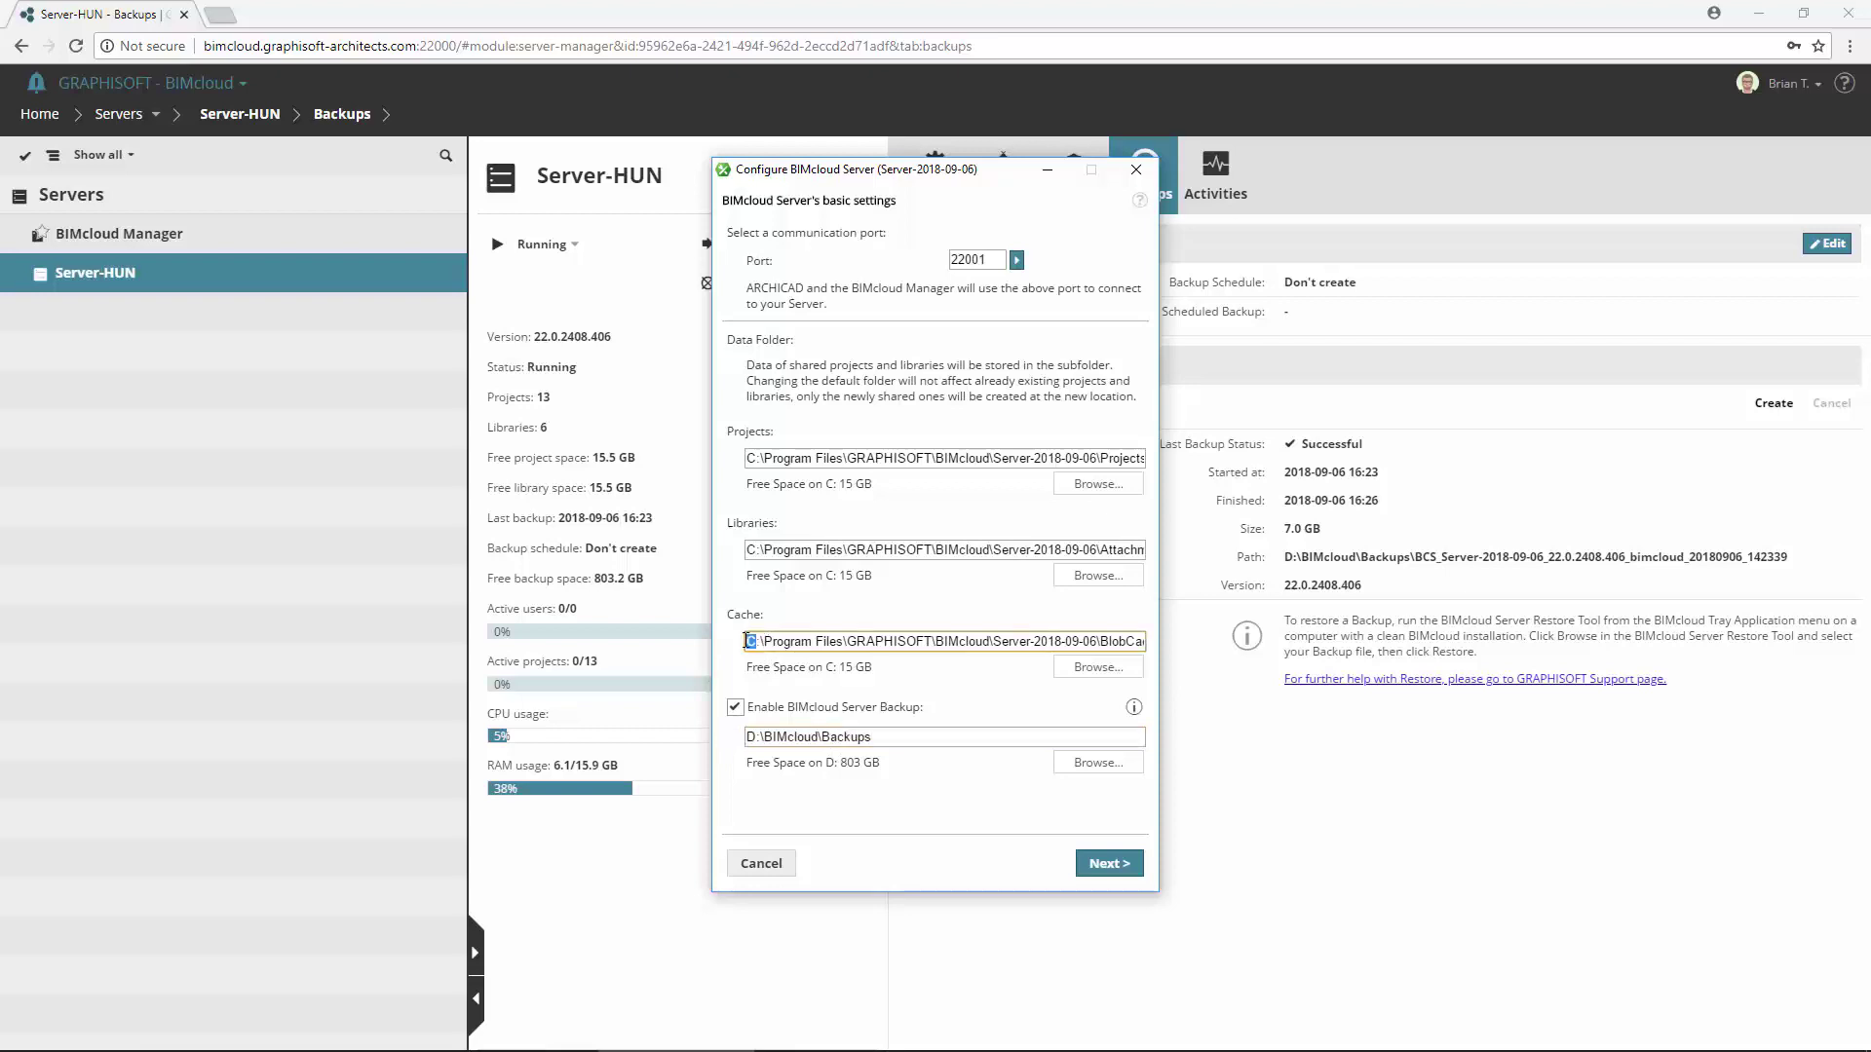
{"action": "left_click", "coordinate": [854, 626]}
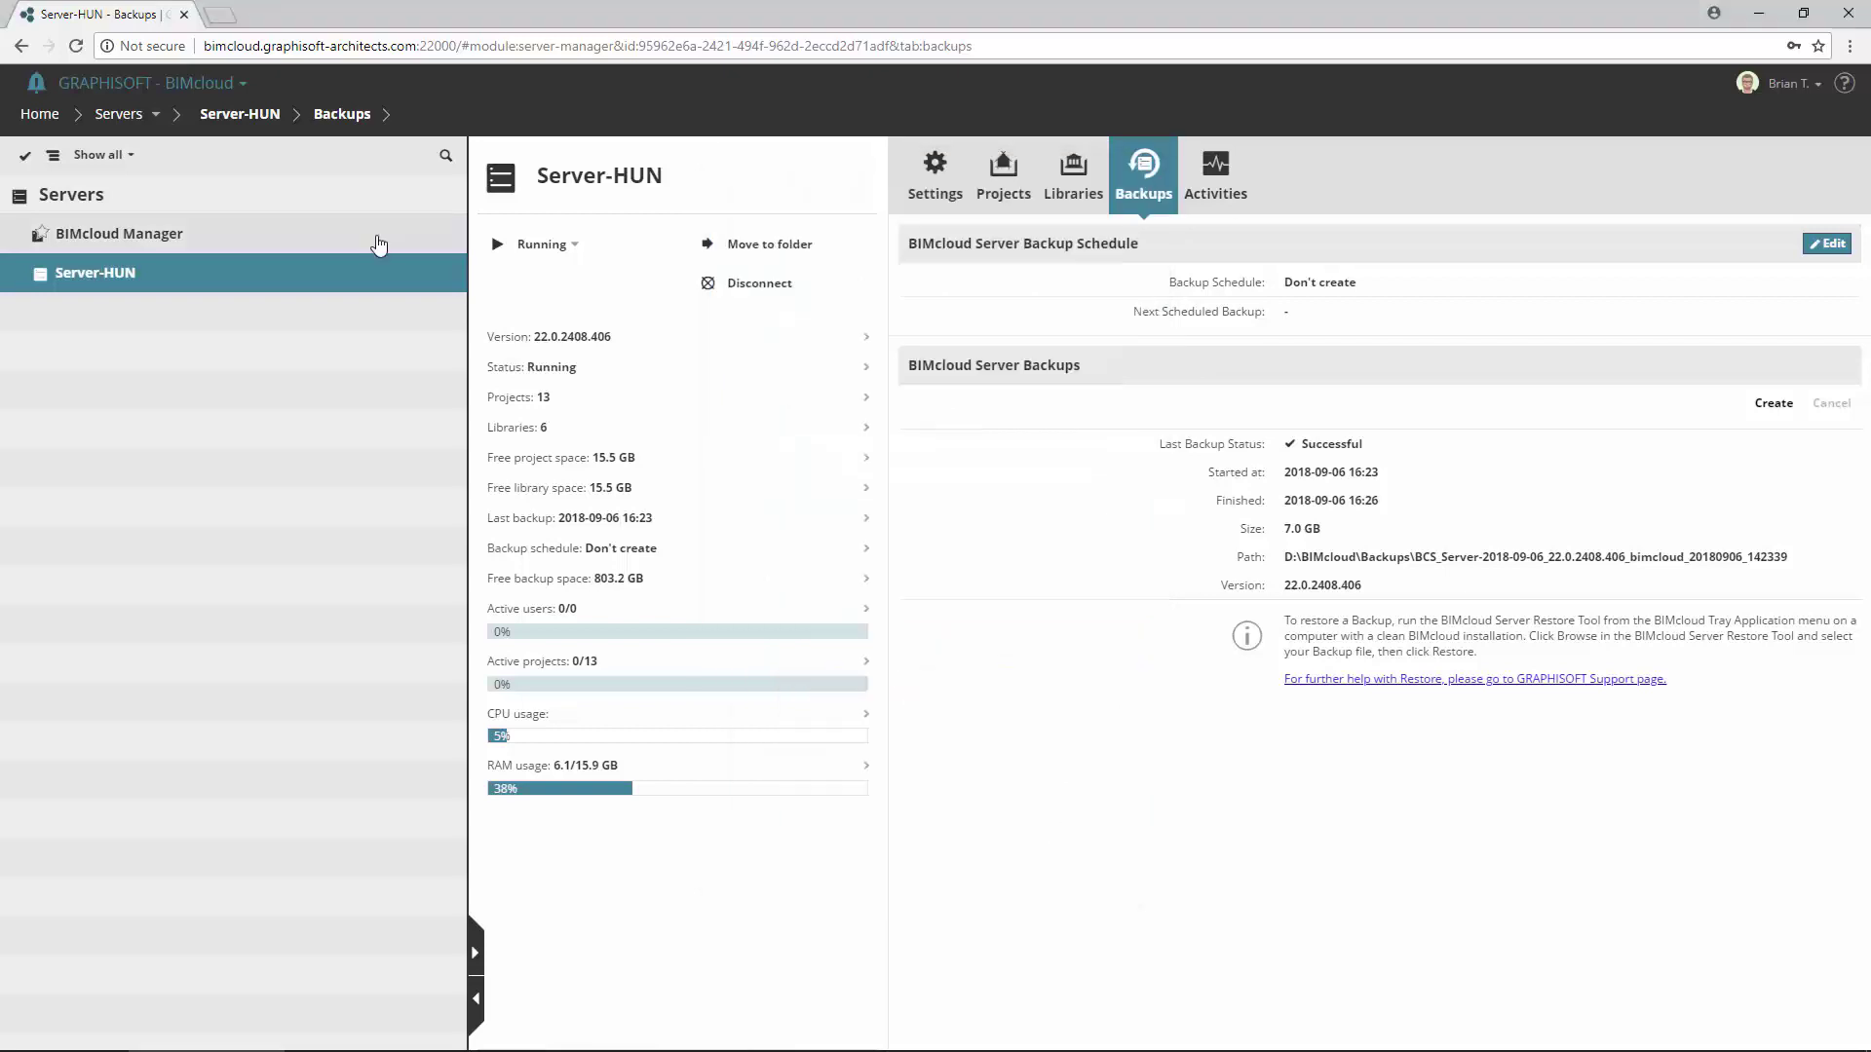
Set the Manager's backup schedule to Daily, every 1 day at 23:00, and save it
{"action": "left_click", "coordinate": [376, 237]}
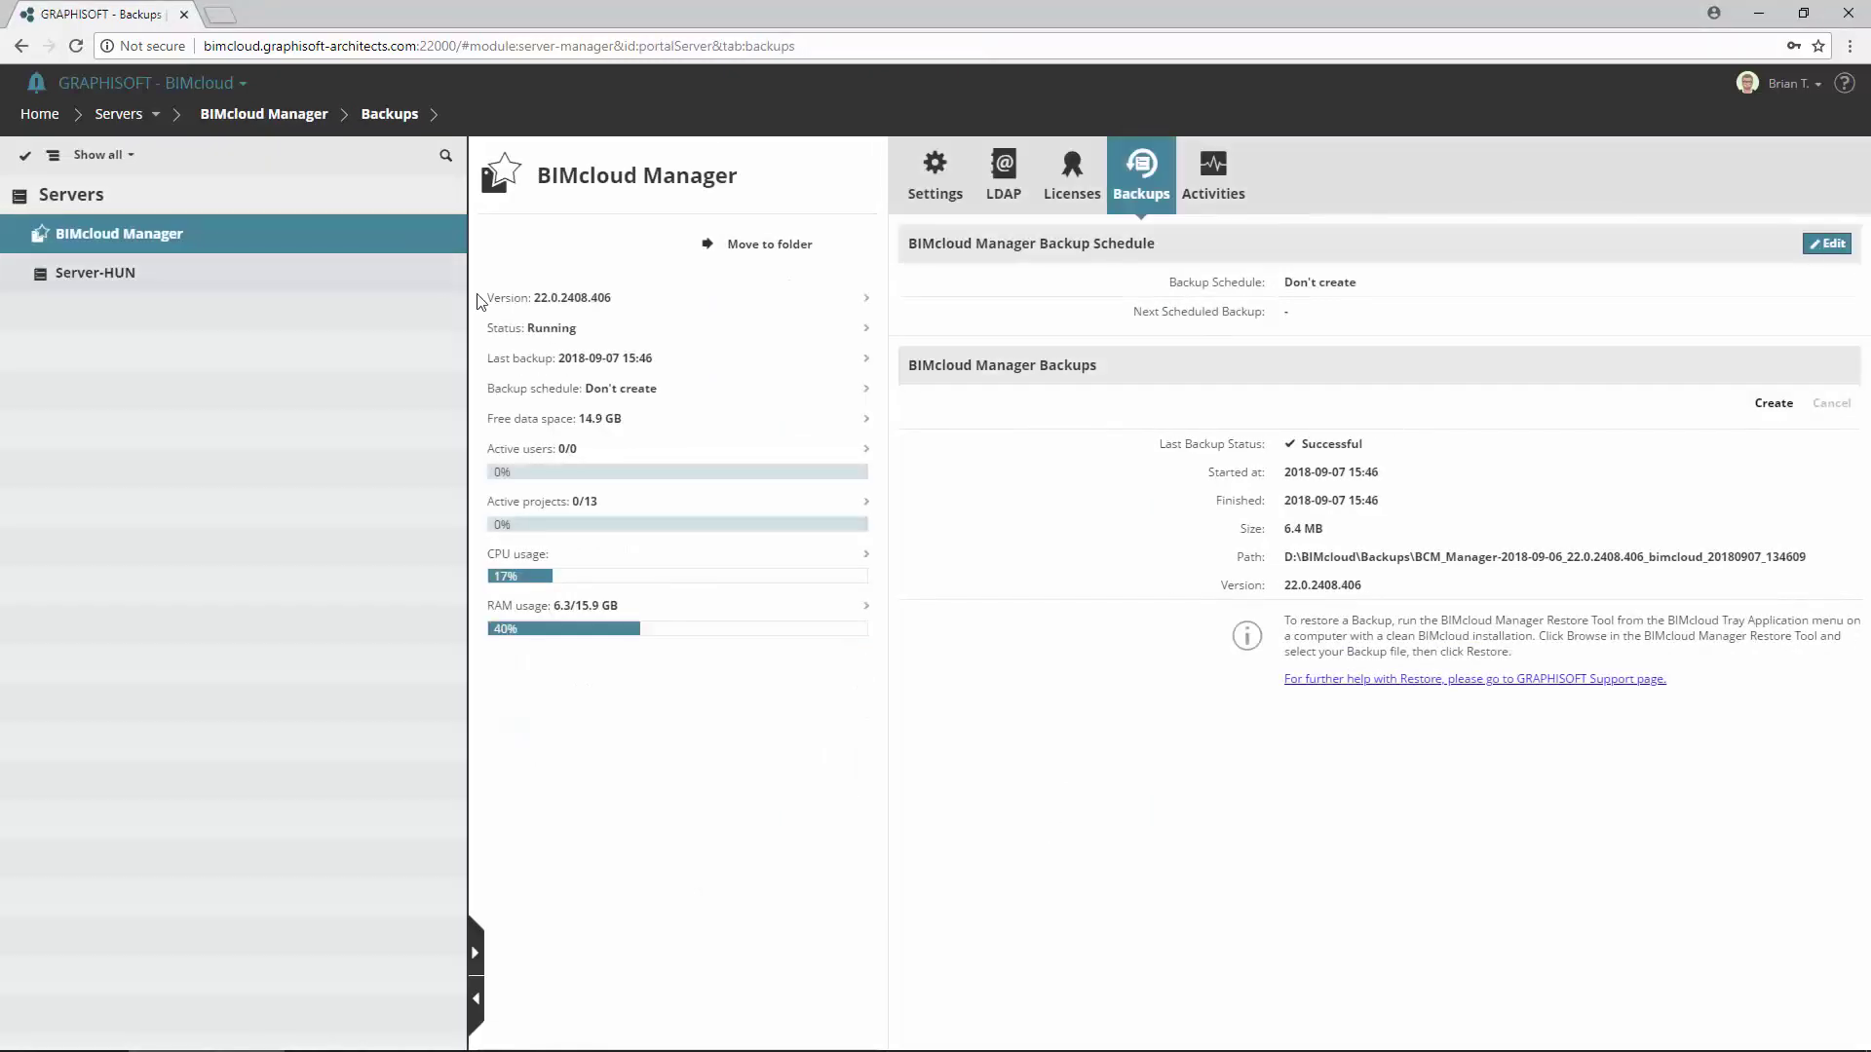
{"action": "left_click", "coordinate": [1828, 244]}
{"action": "left_click", "coordinate": [1284, 309]}
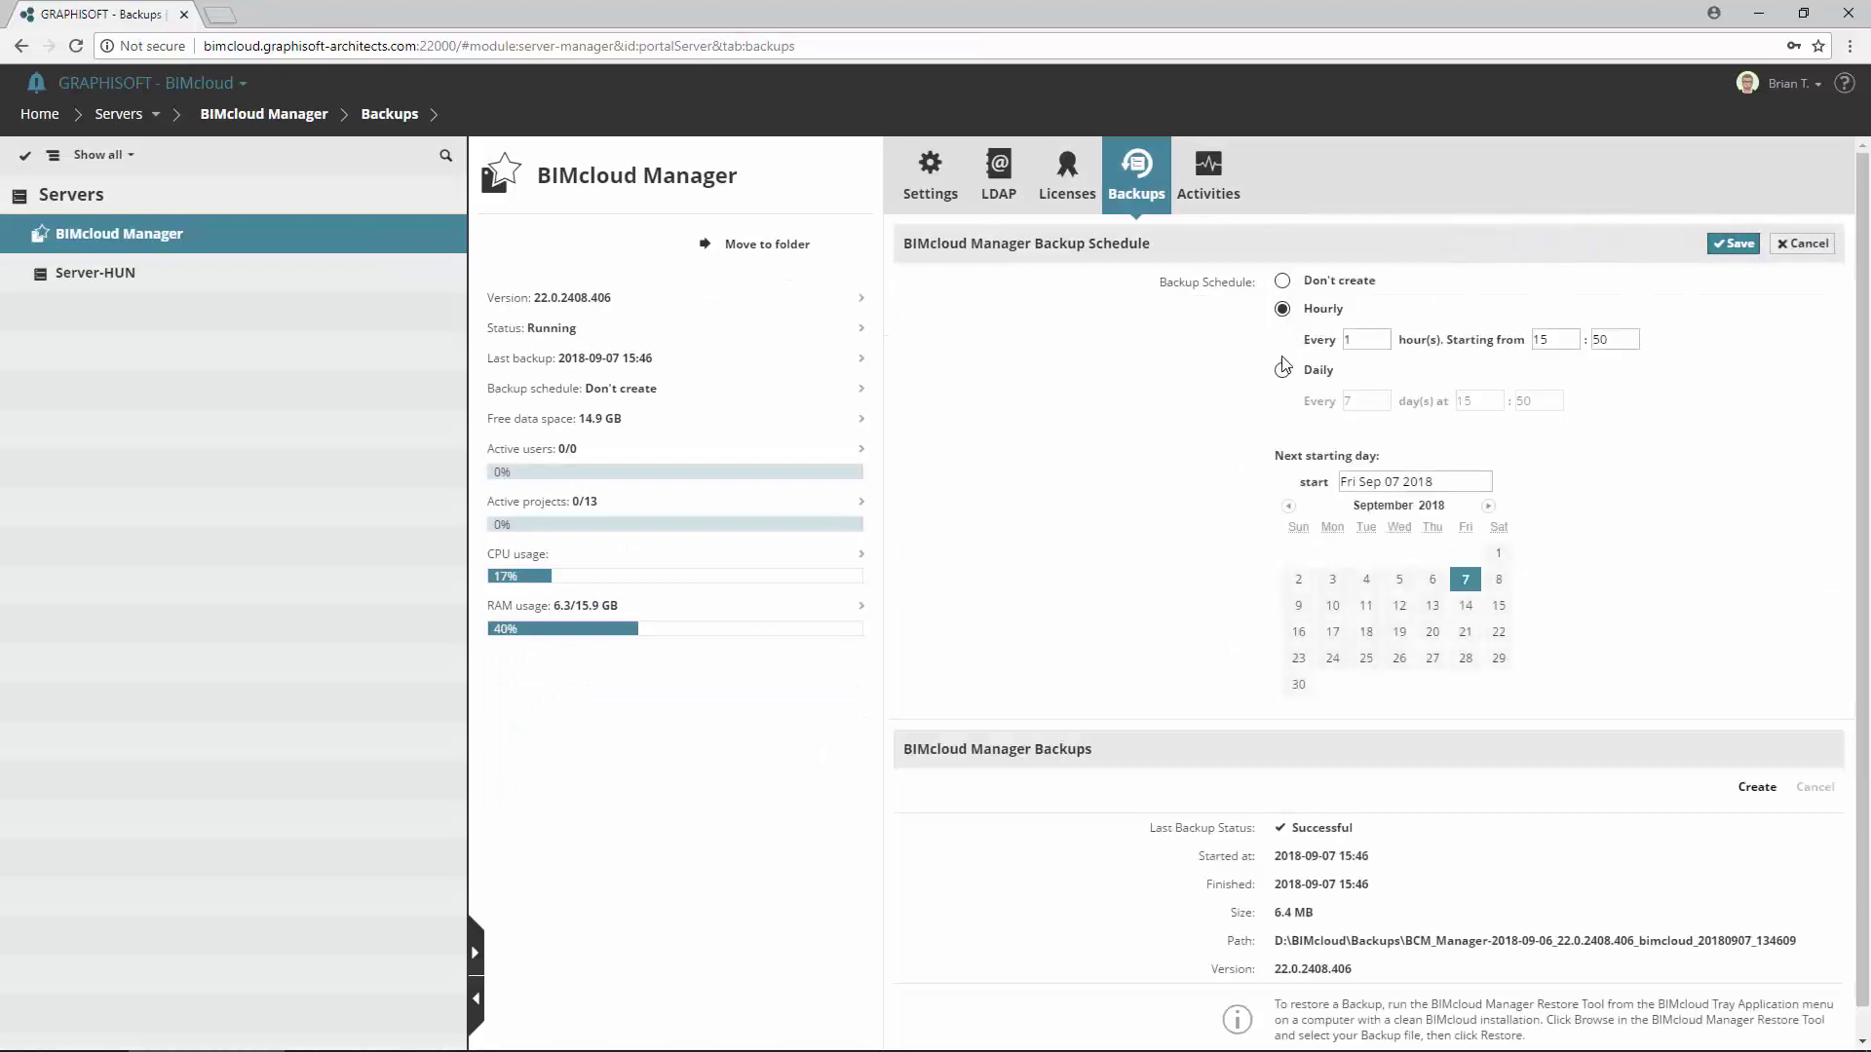
{"action": "left_click", "coordinate": [1282, 370]}
{"action": "left_click_drag", "start_coordinate": [1352, 397], "coordinate": [1338, 395]}
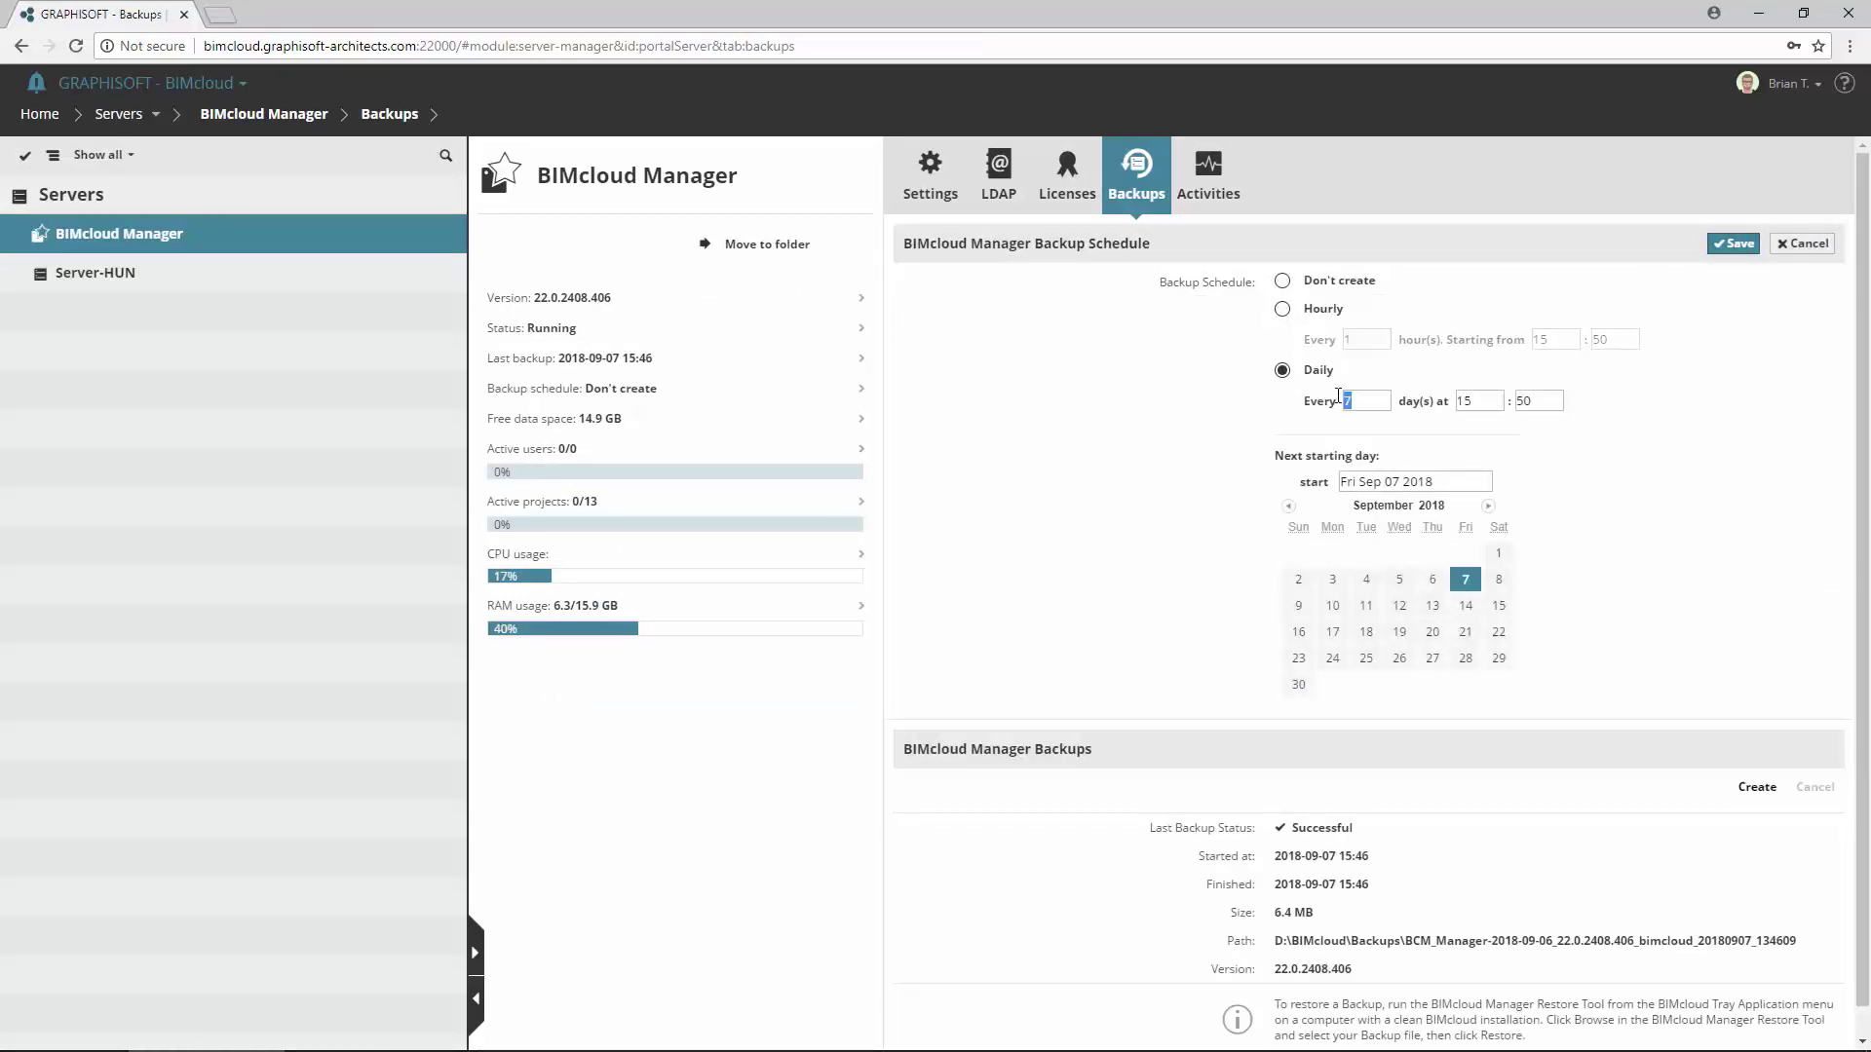
{"action": "type", "text": "1"}
{"action": "left_click_drag", "start_coordinate": [1476, 400], "coordinate": [1539, 405]}
{"action": "type", "text": "23"}
{"action": "type", "text": "00"}
{"action": "left_click", "coordinate": [1733, 244]}
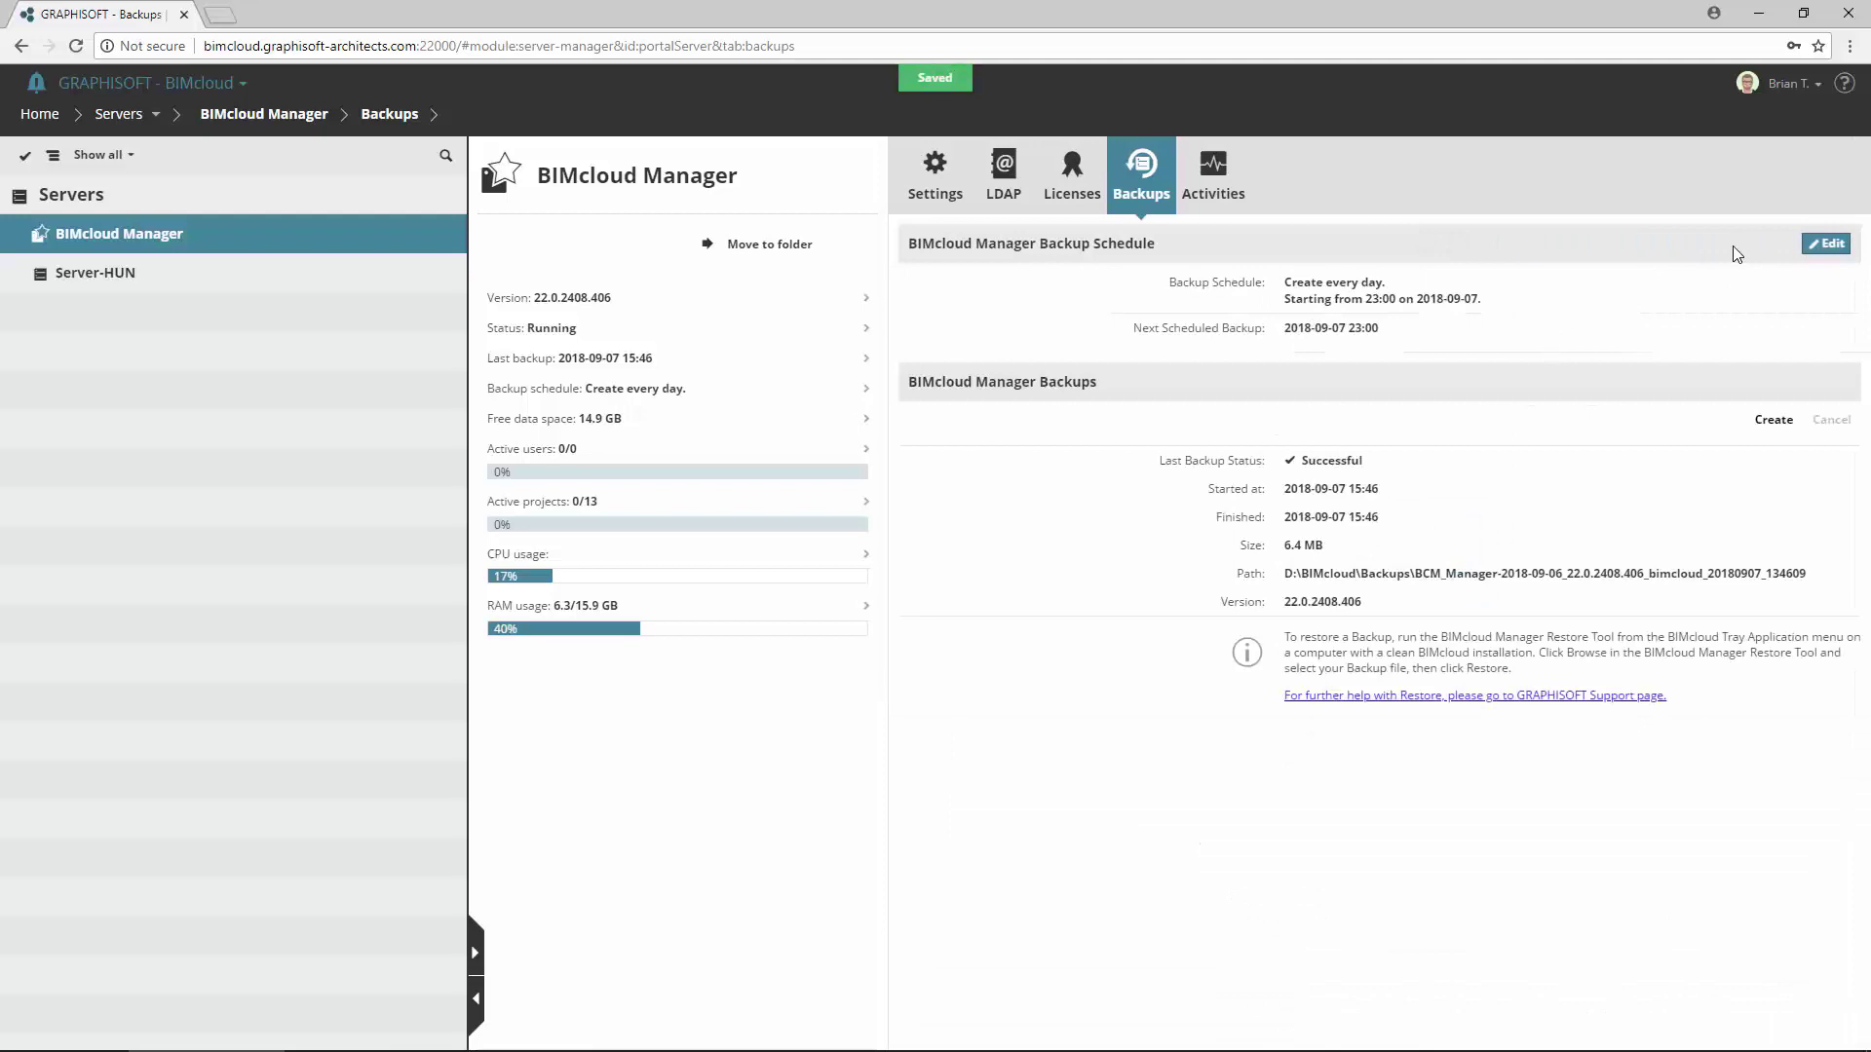
{"action": "left_click", "coordinate": [146, 272]}
Set Server-HUN's backup schedule to Daily, every 1 day at 23:00, and save it
{"action": "left_click", "coordinate": [1825, 246]}
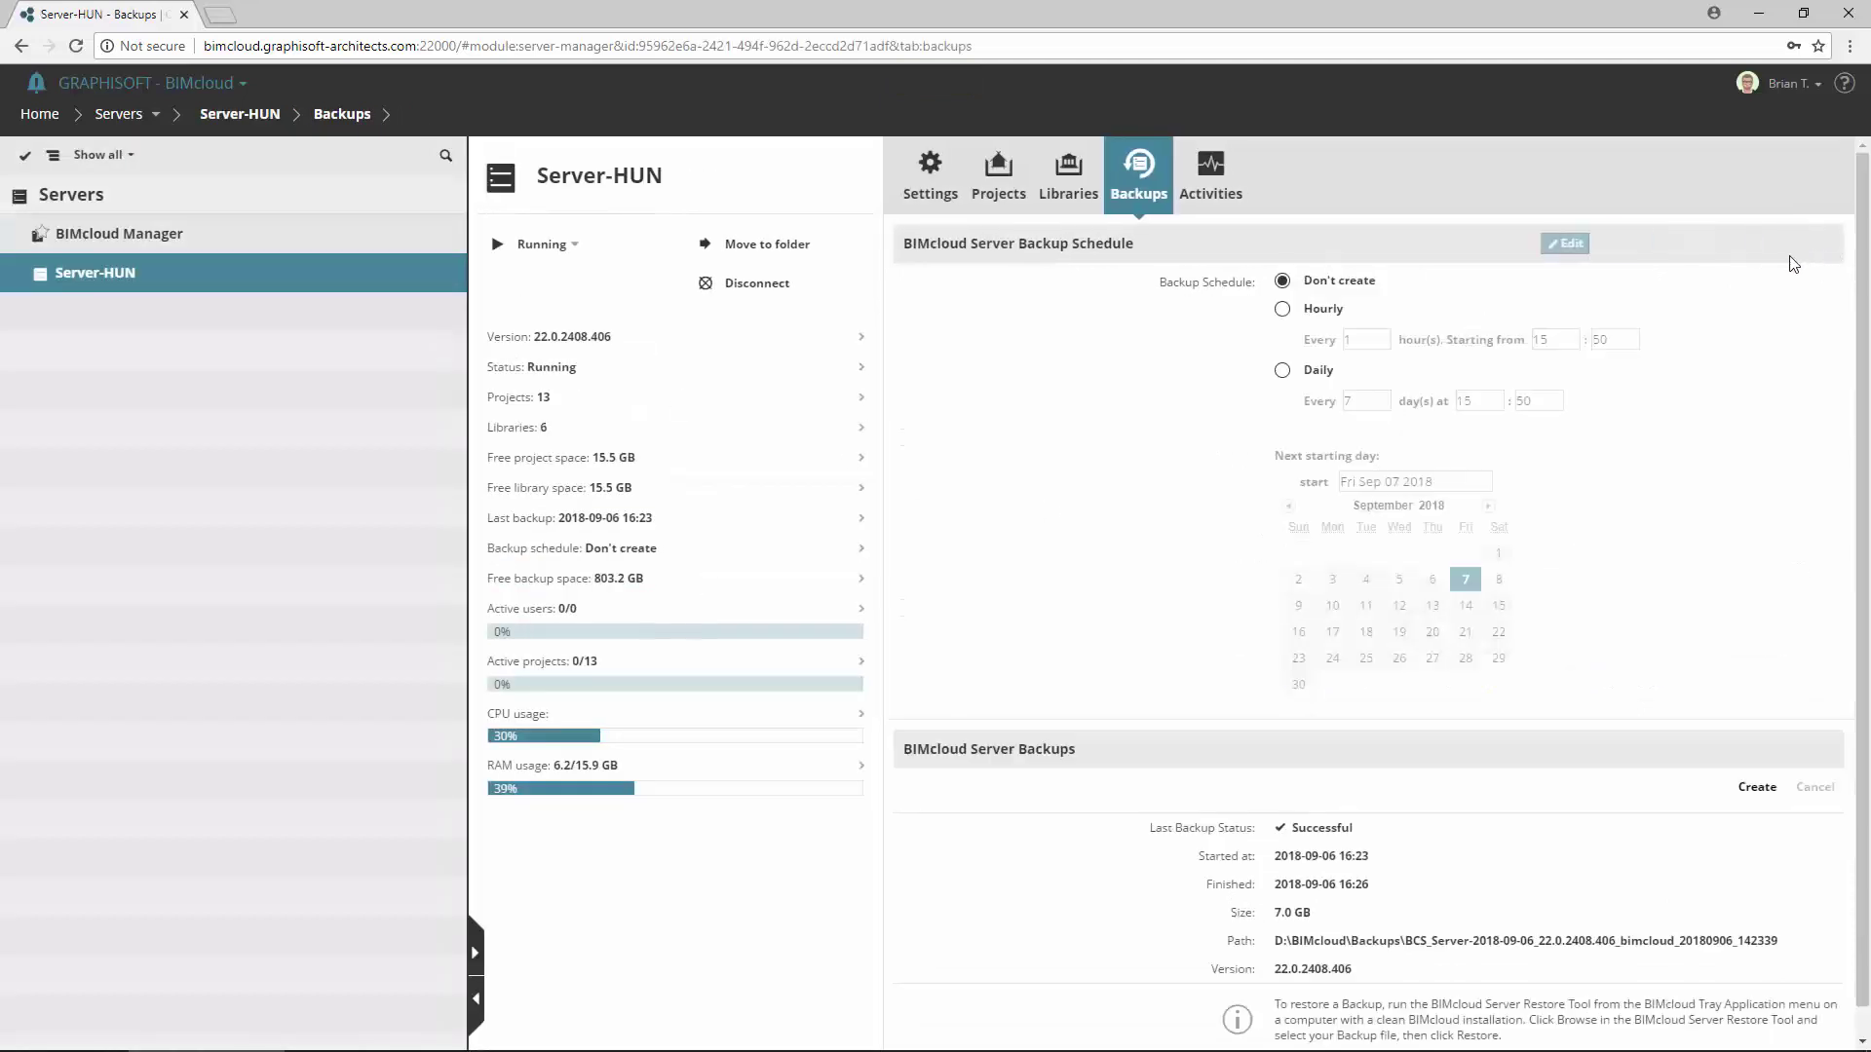
{"action": "left_click", "coordinate": [1282, 308]}
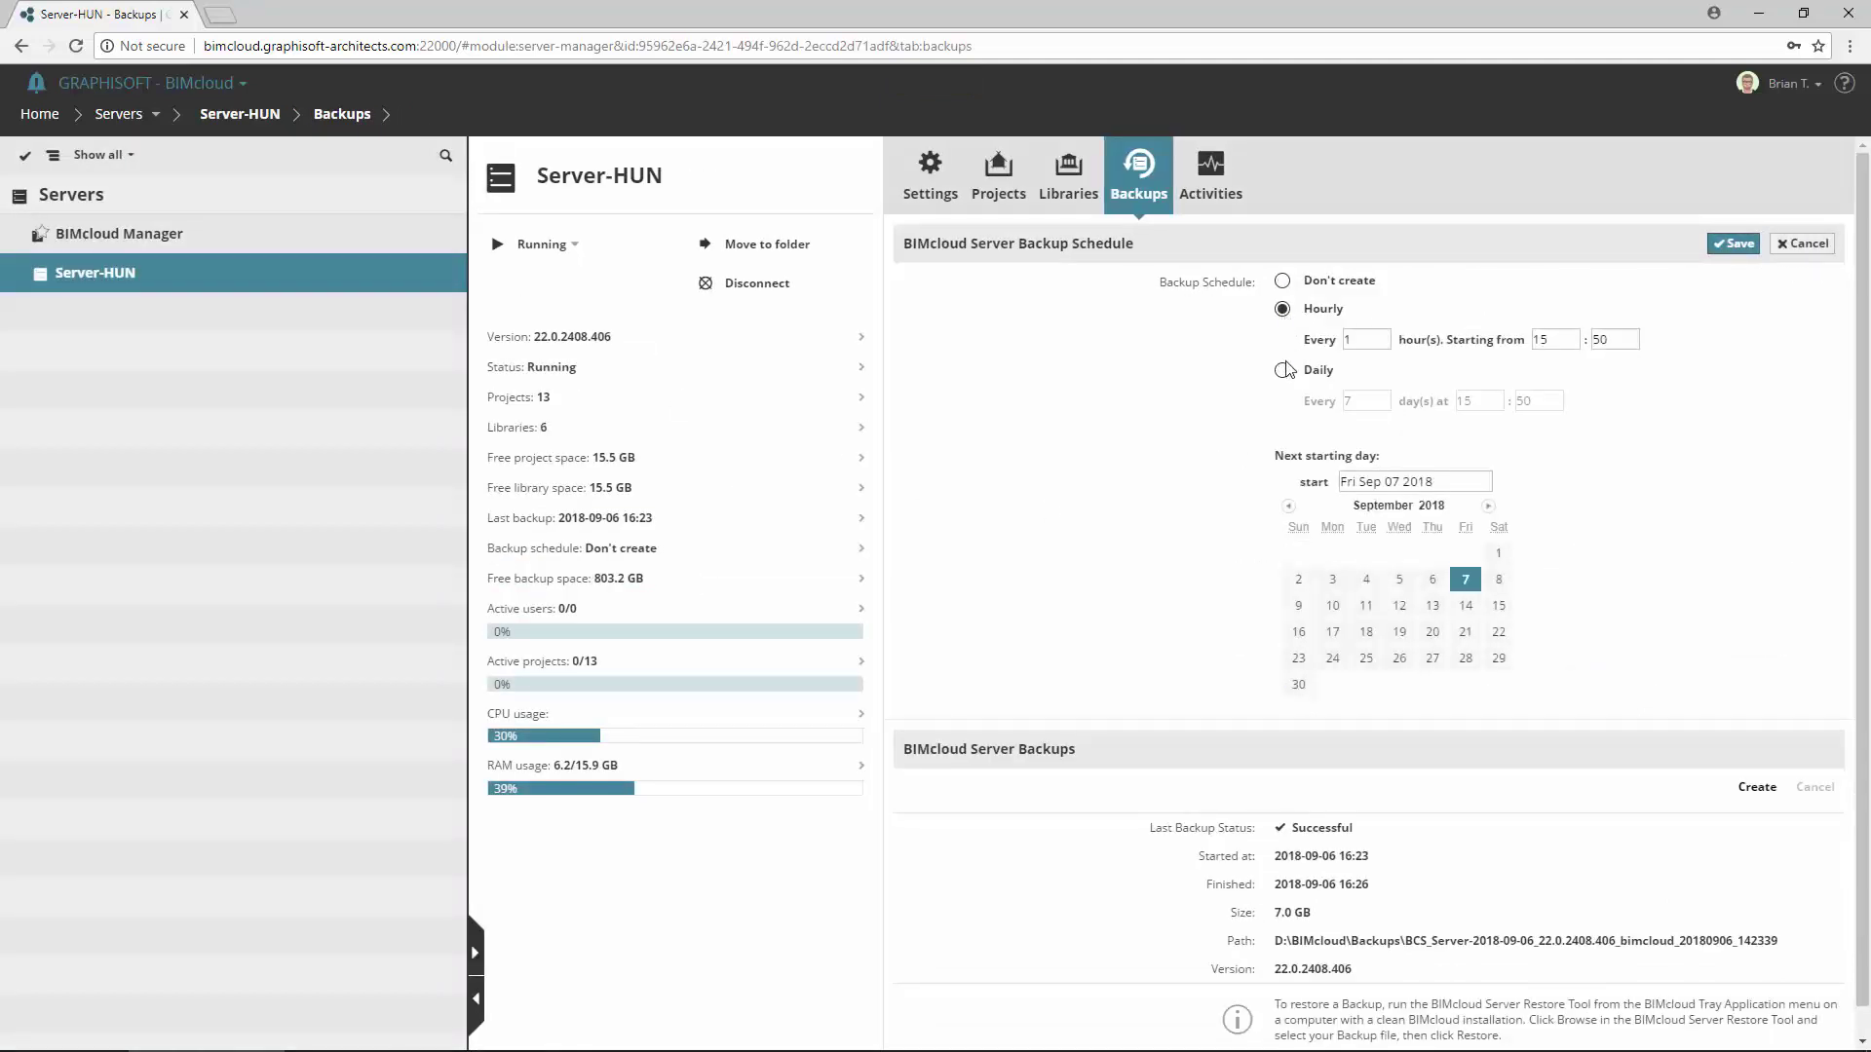
{"action": "left_click", "coordinate": [1282, 370]}
{"action": "double_click", "coordinate": [1364, 400]}
{"action": "type", "text": "1"}
{"action": "double_click", "coordinate": [1476, 401]}
{"action": "type", "text": "23"}
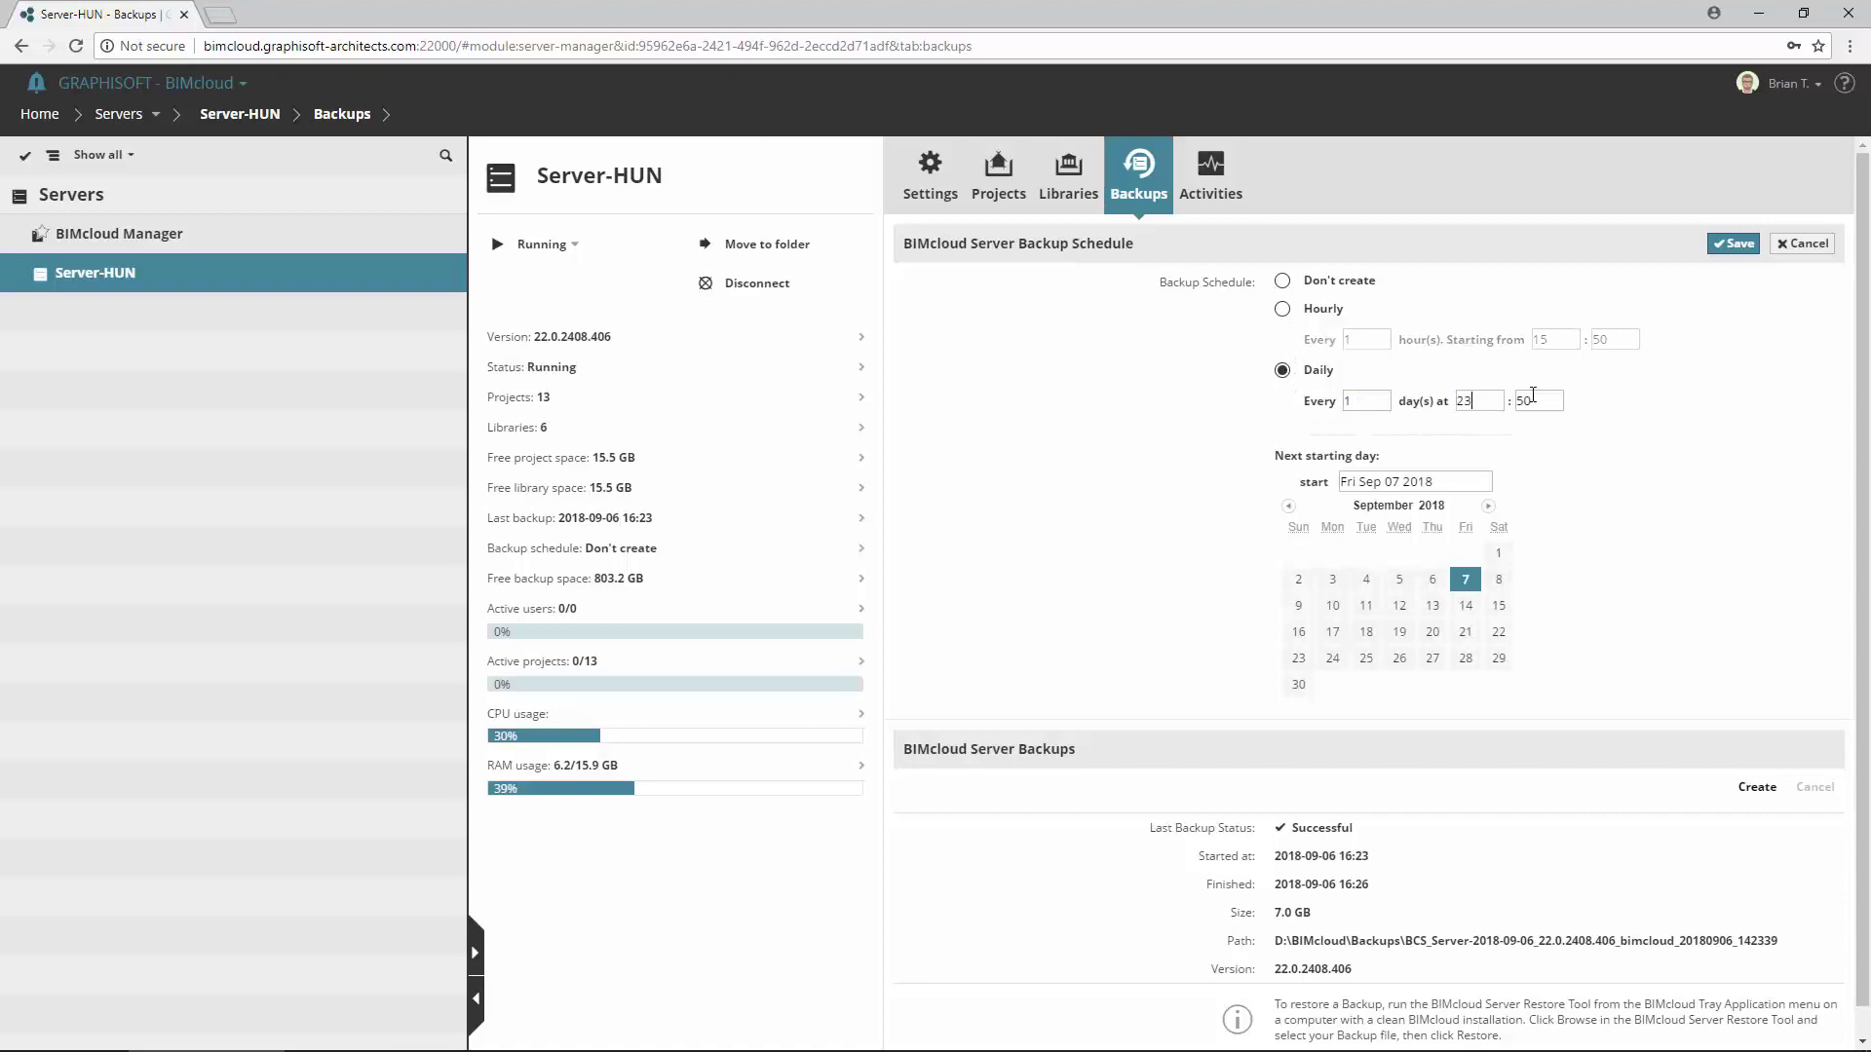
{"action": "double_click", "coordinate": [1532, 400]}
{"action": "type", "text": "00"}
{"action": "left_click", "coordinate": [1733, 244]}
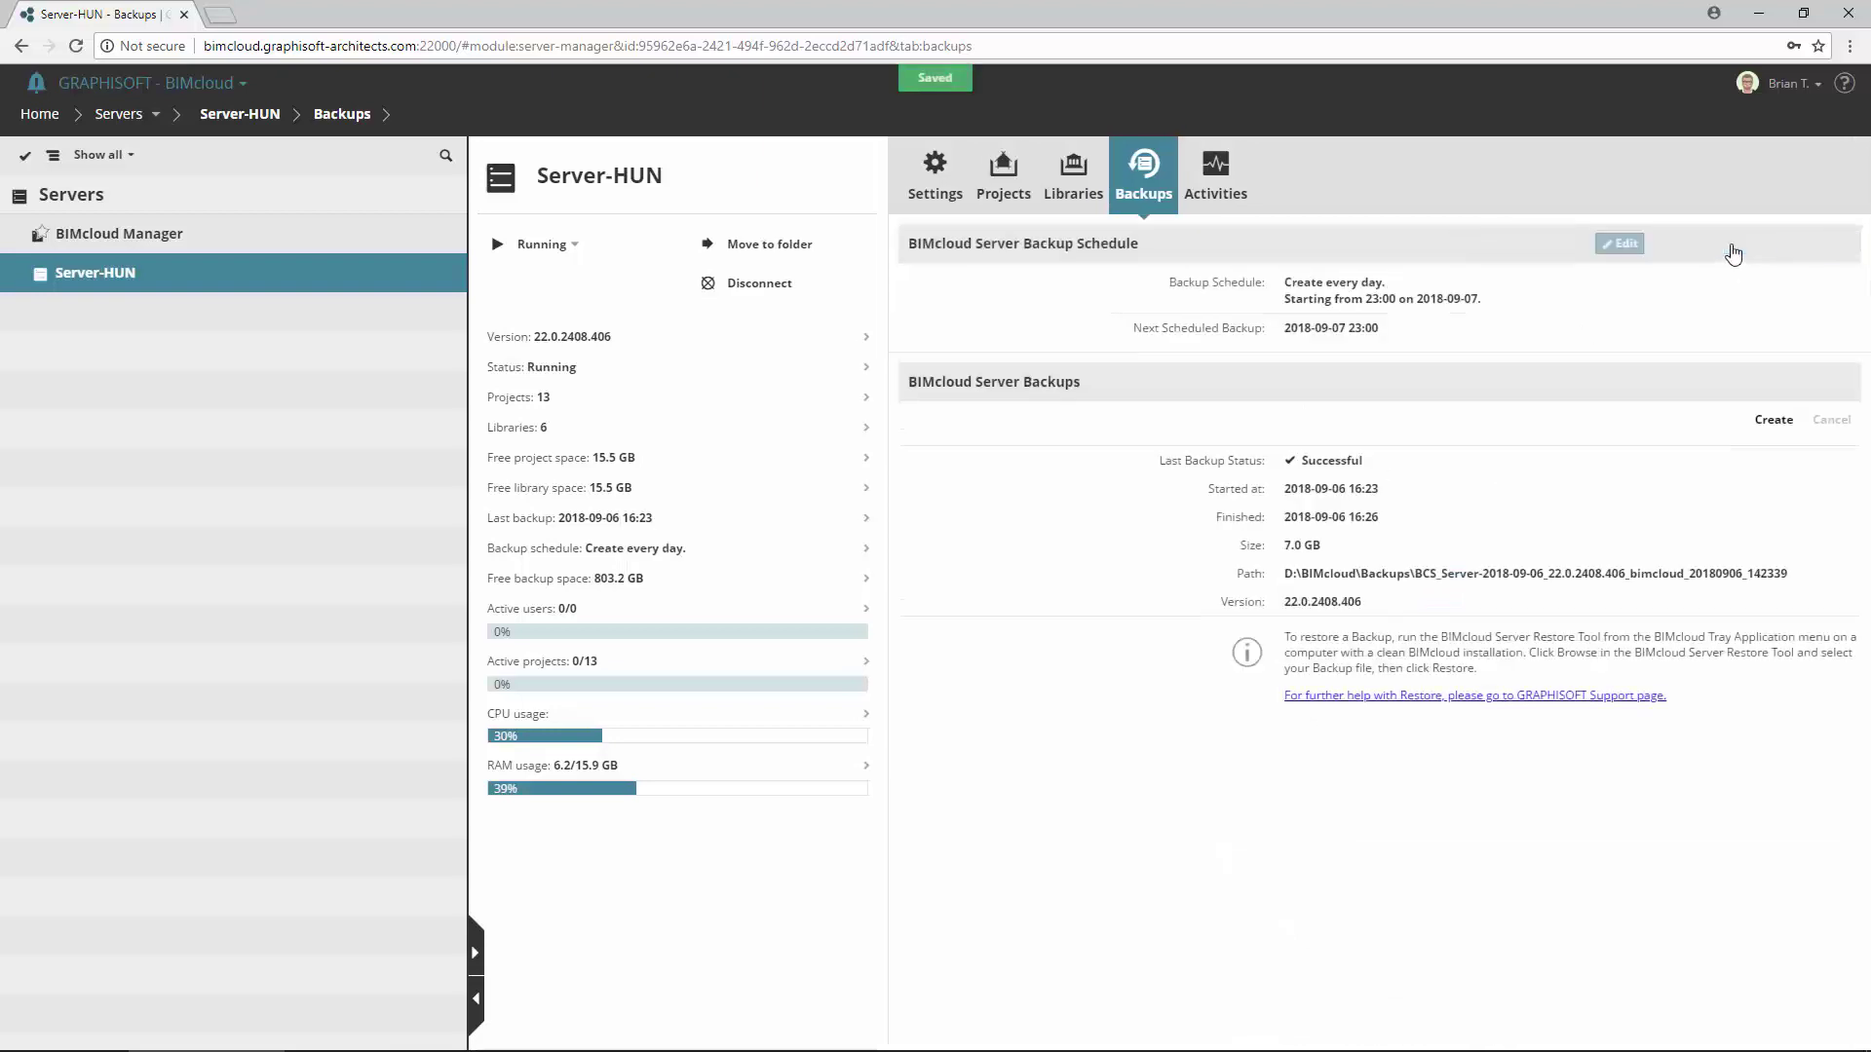
Create an immediate BIMcloud Manager backup from the Manager's Backups page
{"action": "left_click", "coordinate": [308, 235]}
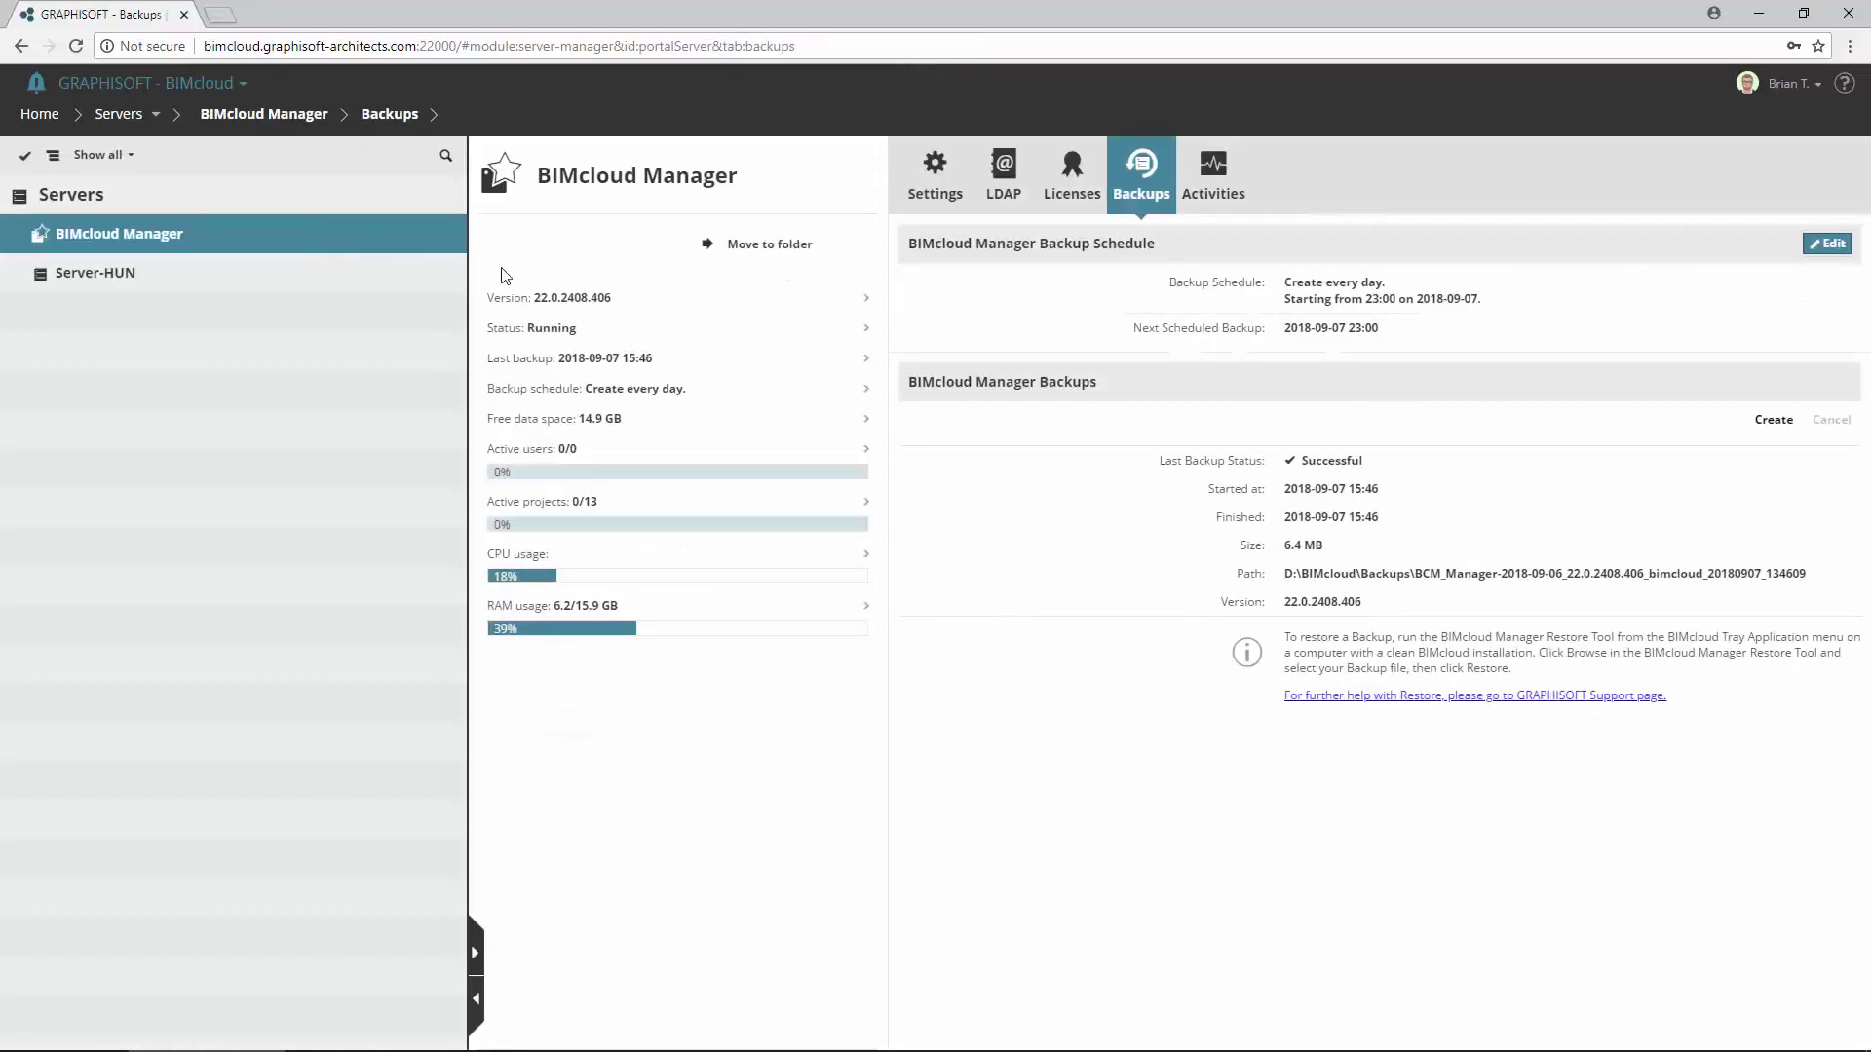
{"action": "left_click", "coordinate": [1776, 421]}
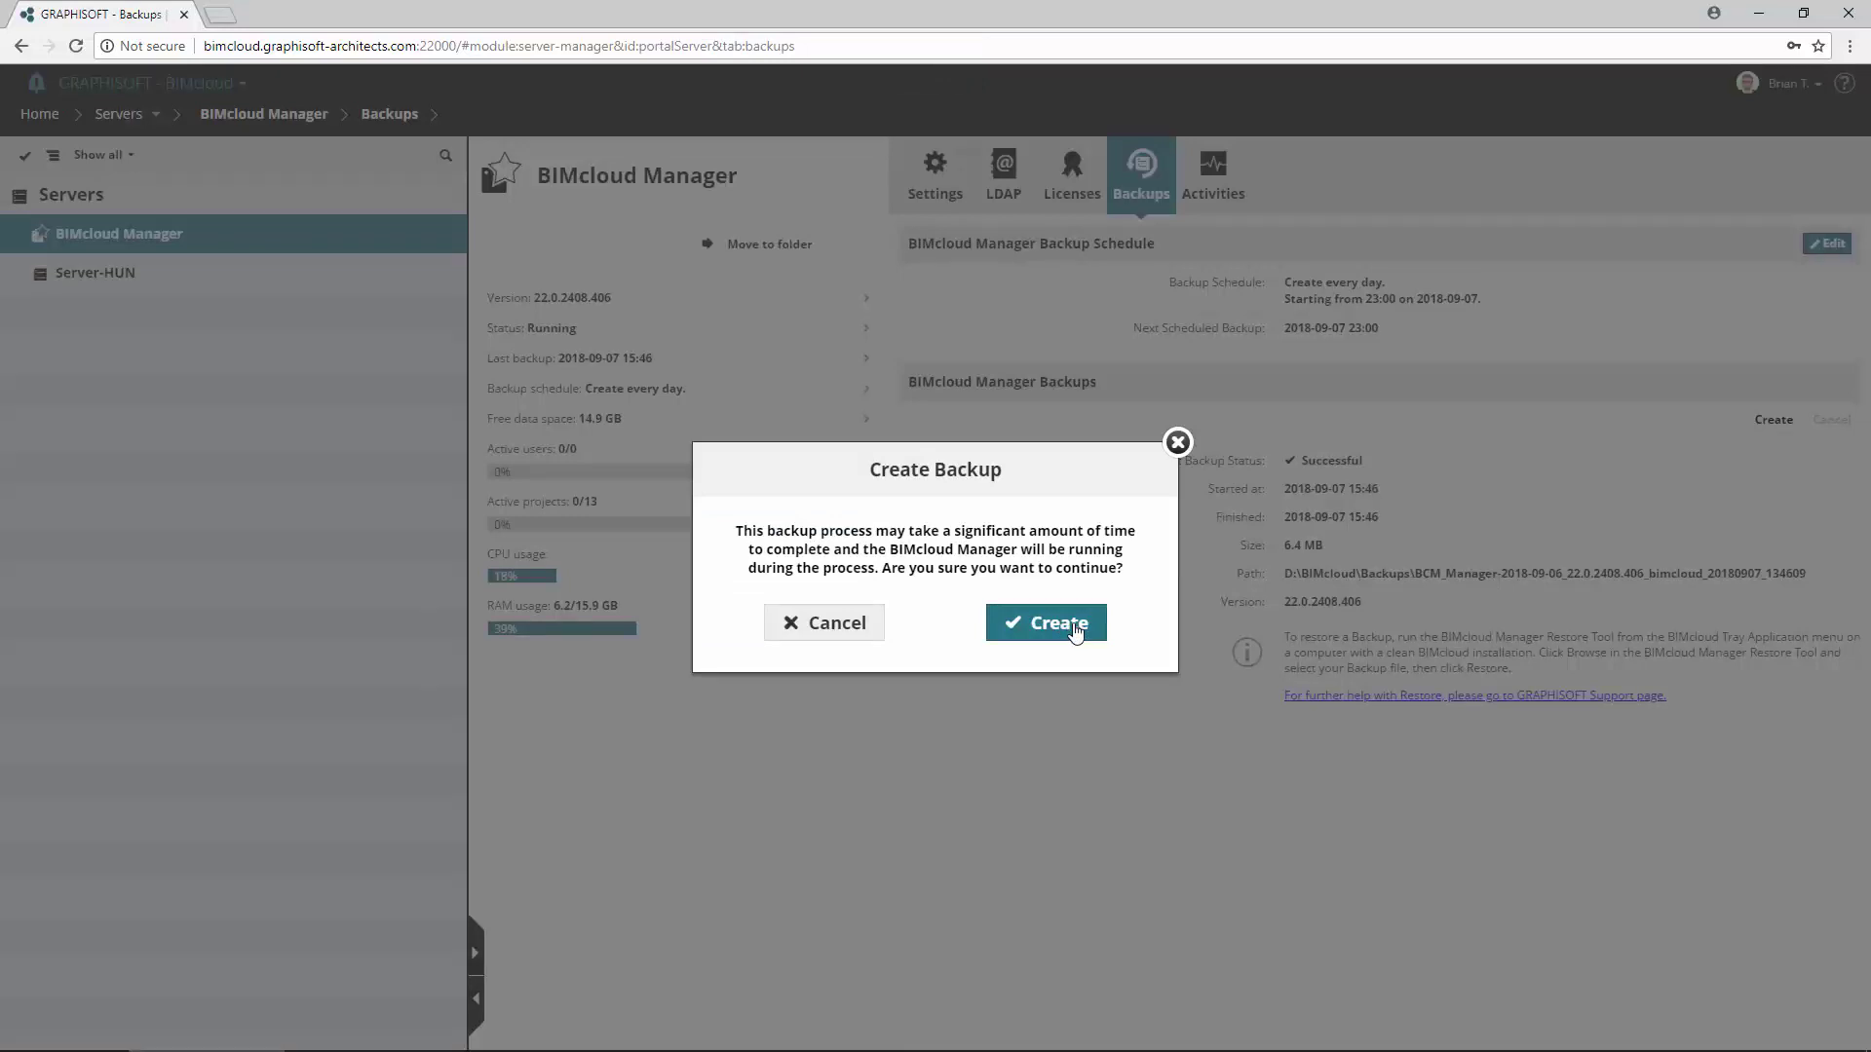
{"action": "left_click", "coordinate": [1076, 628]}
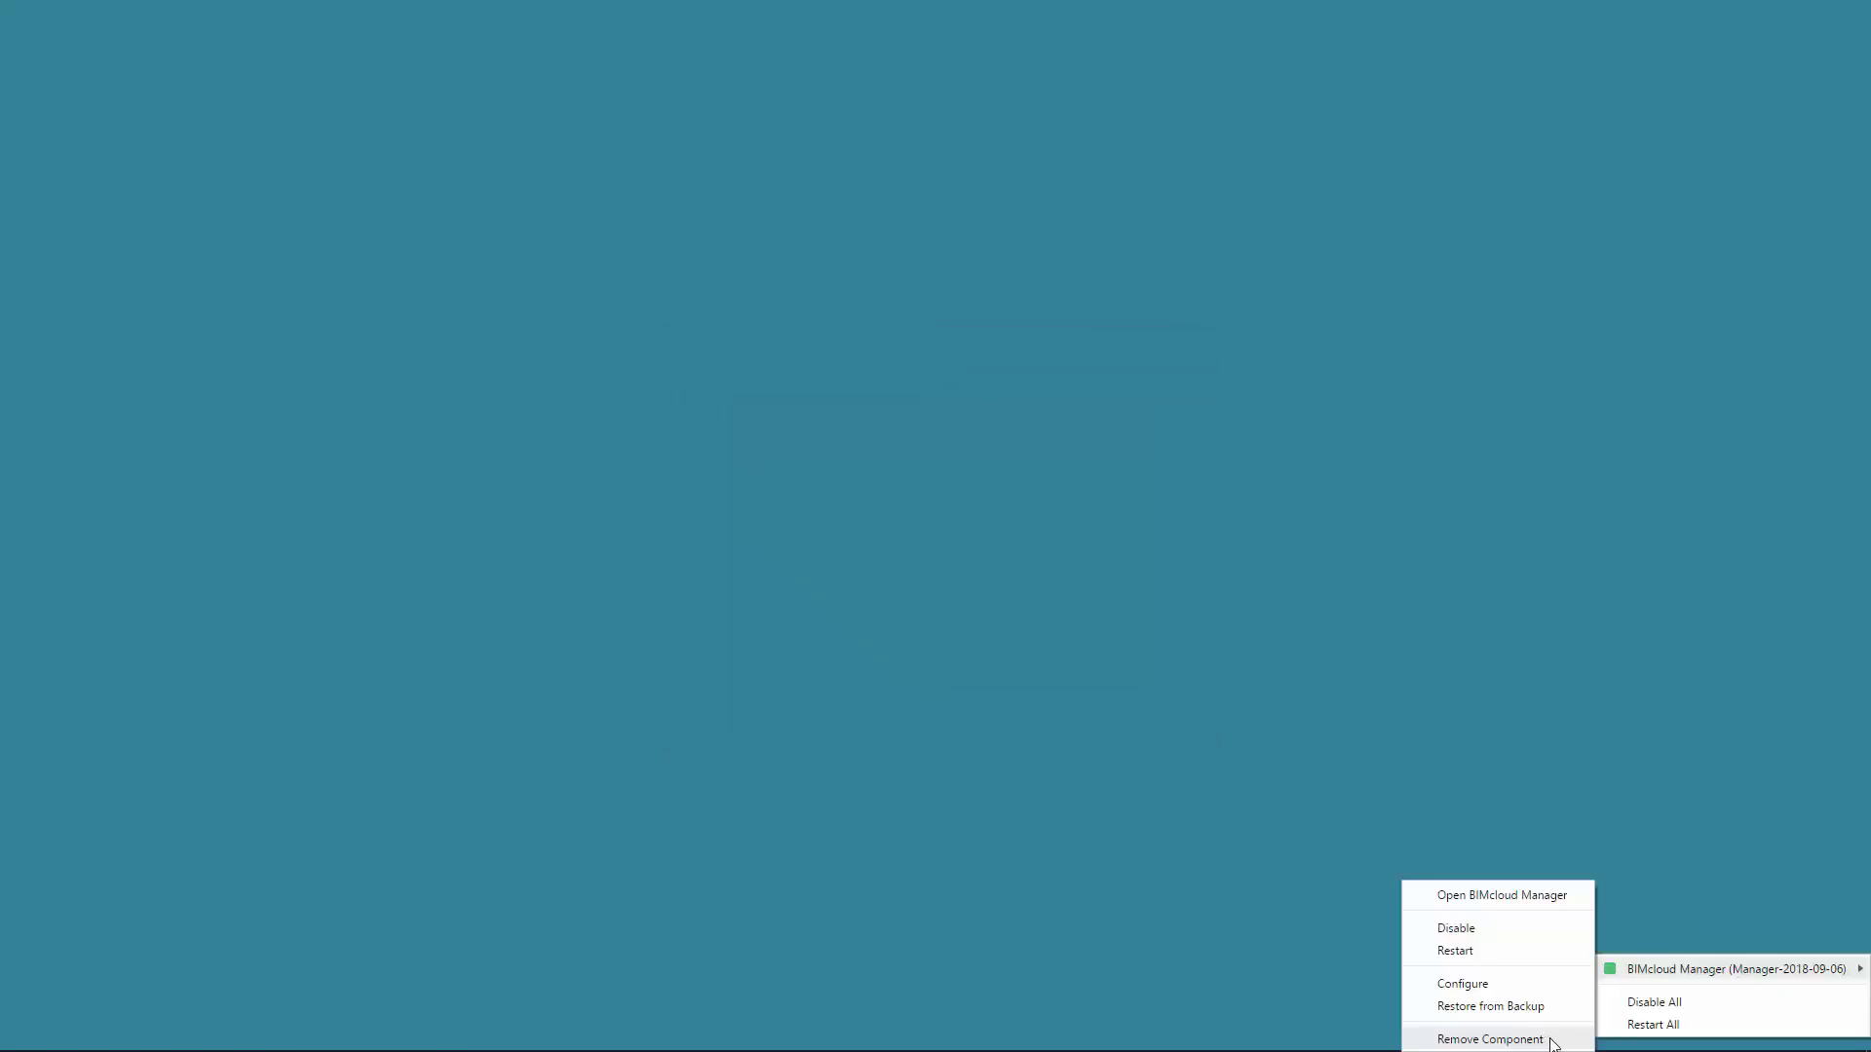
Remove the old Manager component and run the BIMcloud 2018.2 installer as a new install
{"action": "left_click", "coordinate": [1552, 1040]}
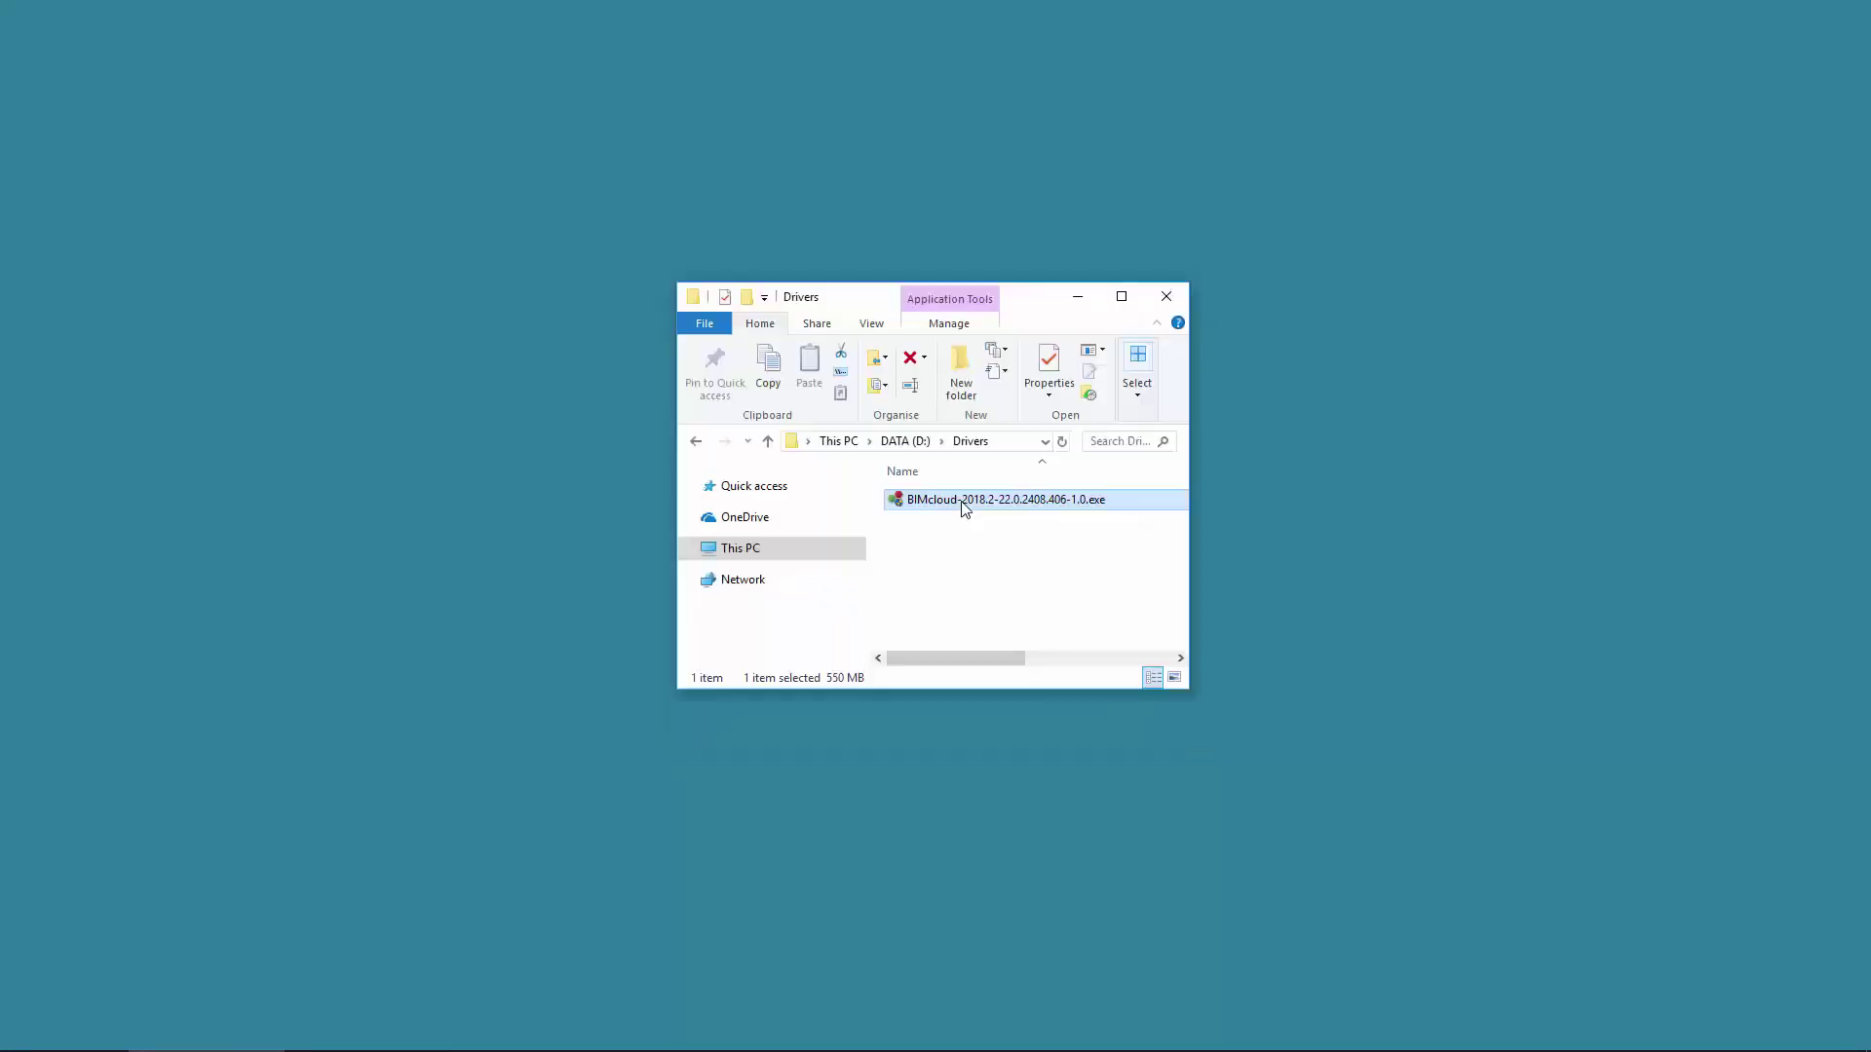
{"action": "double_click", "coordinate": [965, 503]}
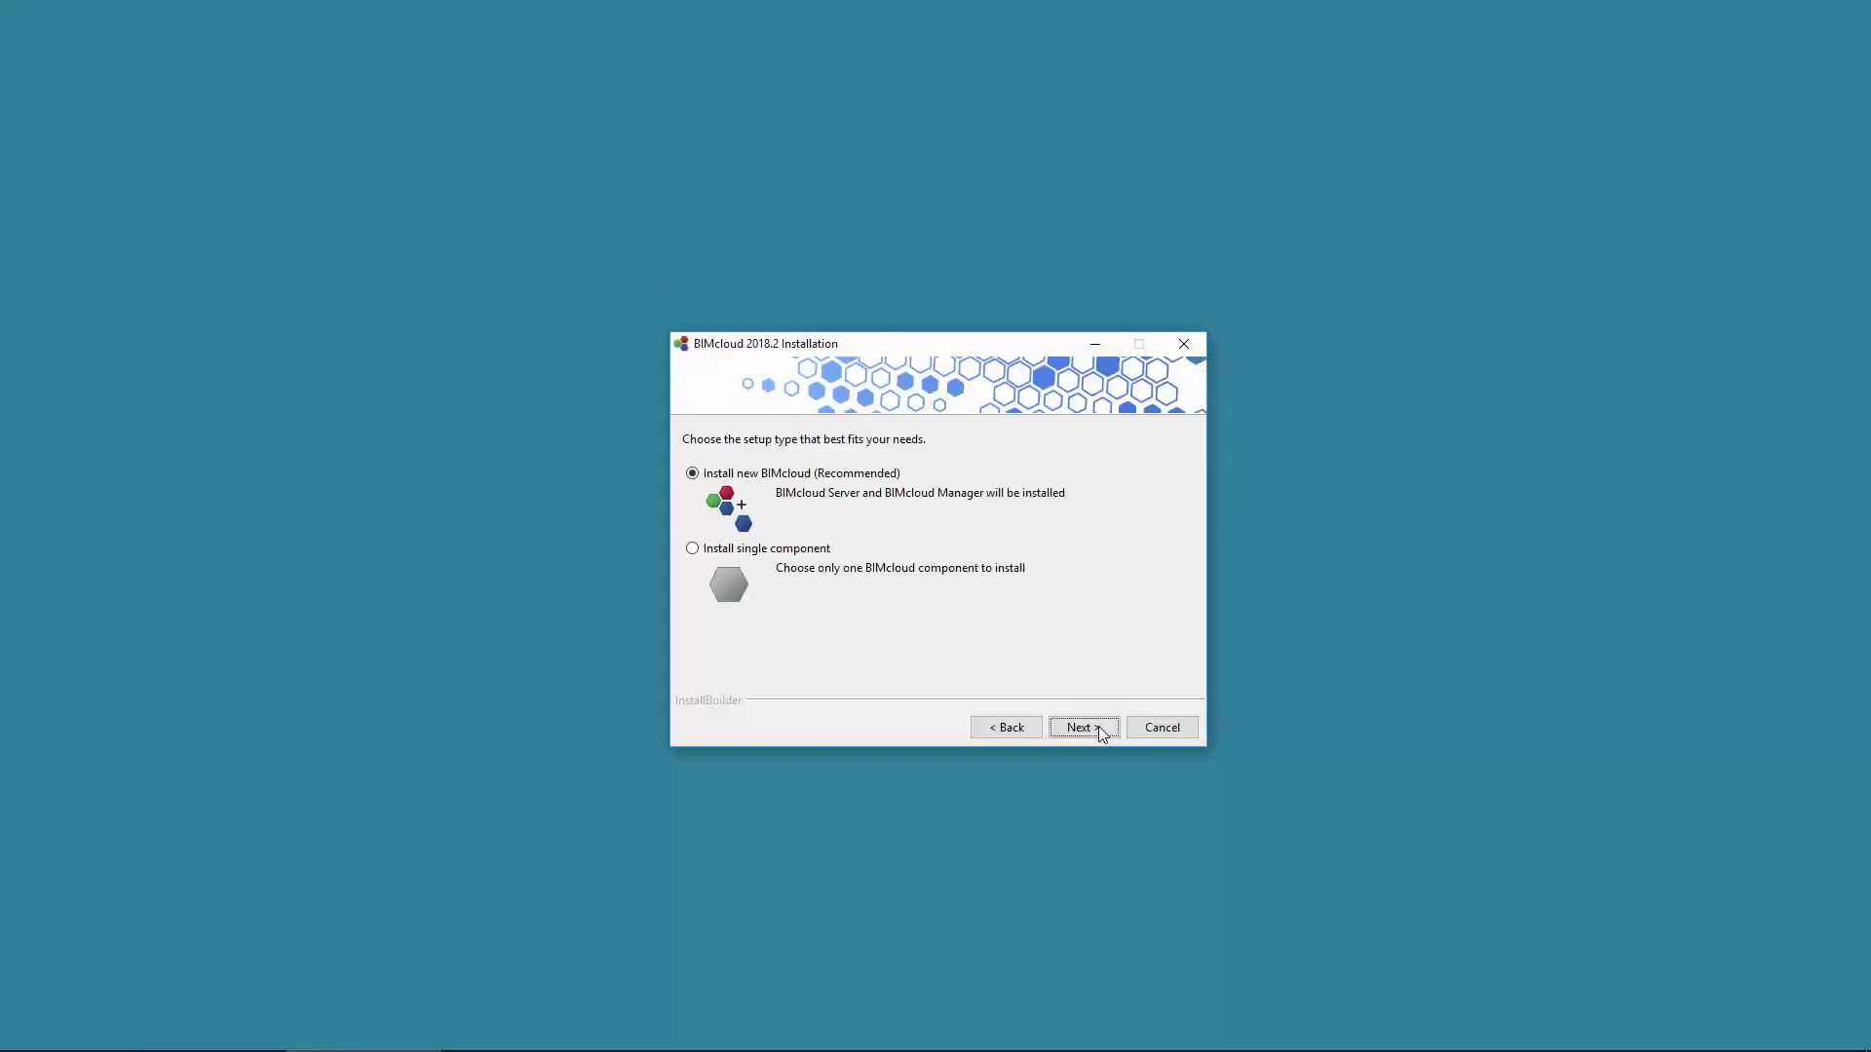
{"action": "left_click", "coordinate": [1097, 727]}
{"action": "left_click", "coordinate": [1097, 726]}
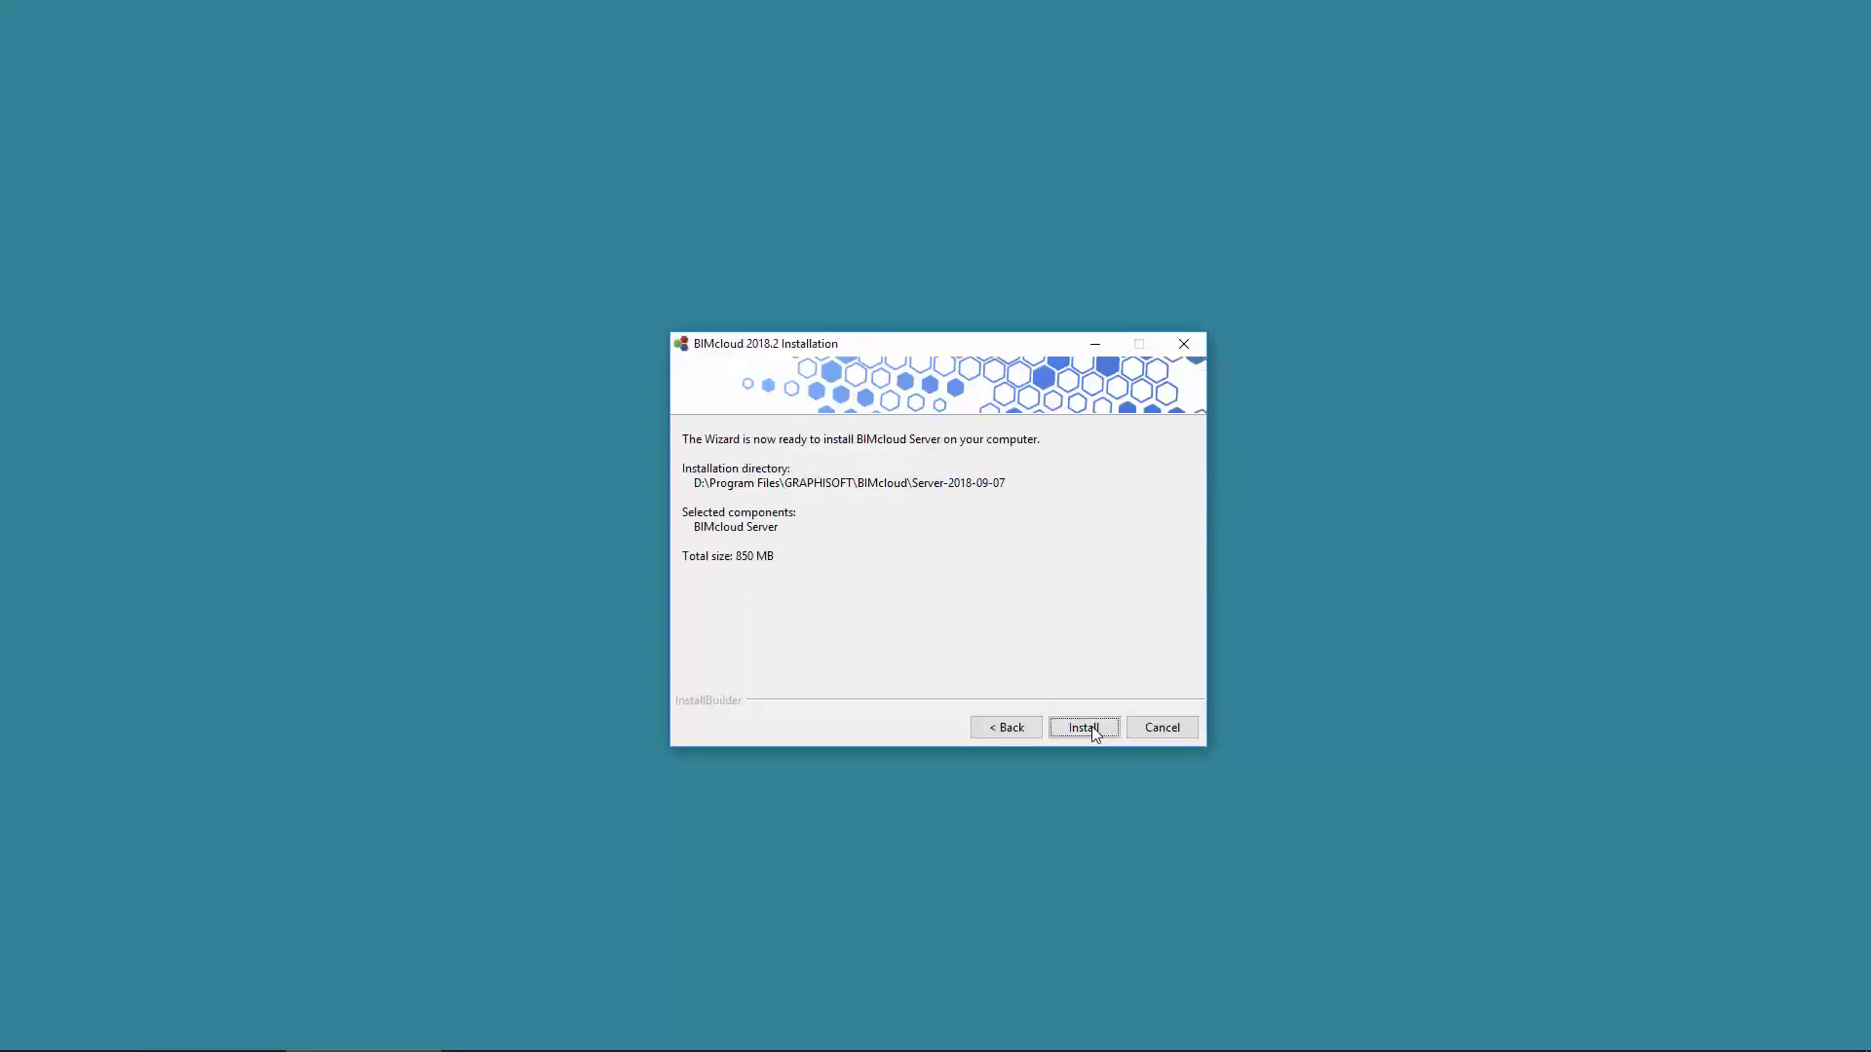
Install and start the new BIMcloud Server and Manager, acknowledging both configurations
{"action": "left_click", "coordinate": [1083, 728]}
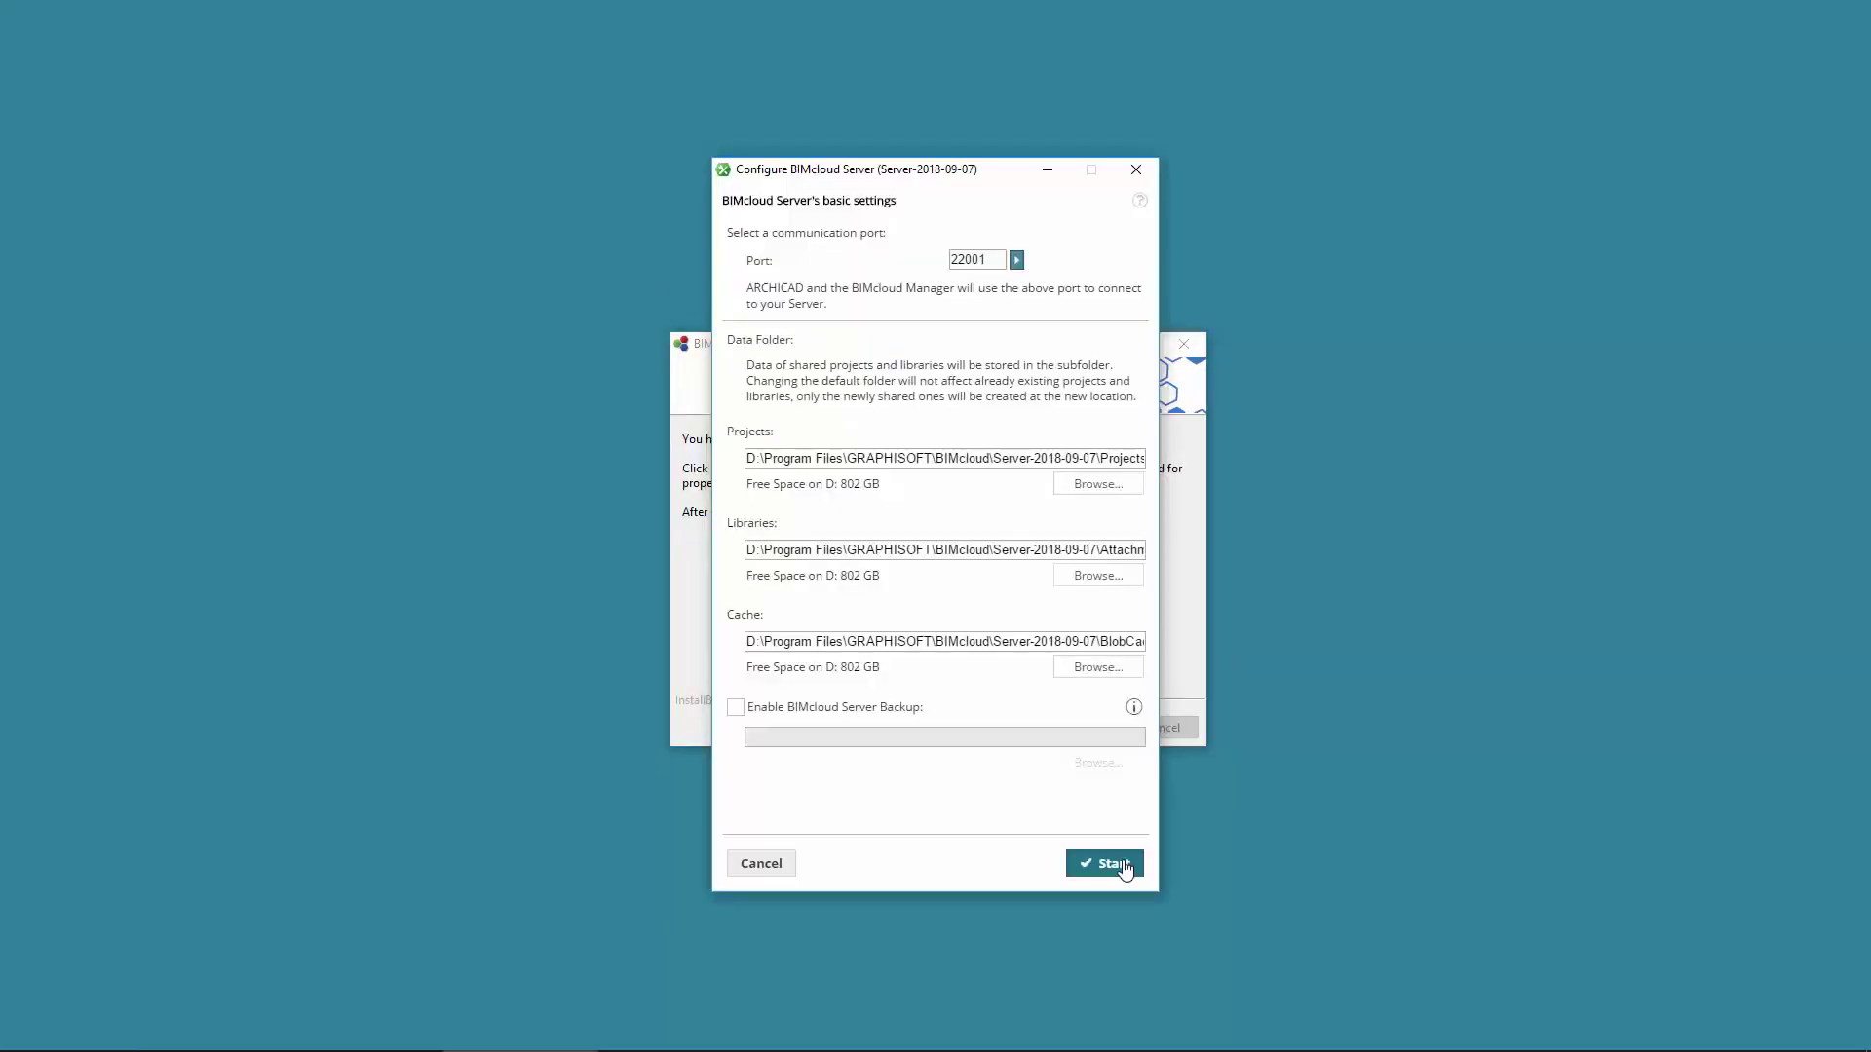
{"action": "left_click", "coordinate": [1120, 864]}
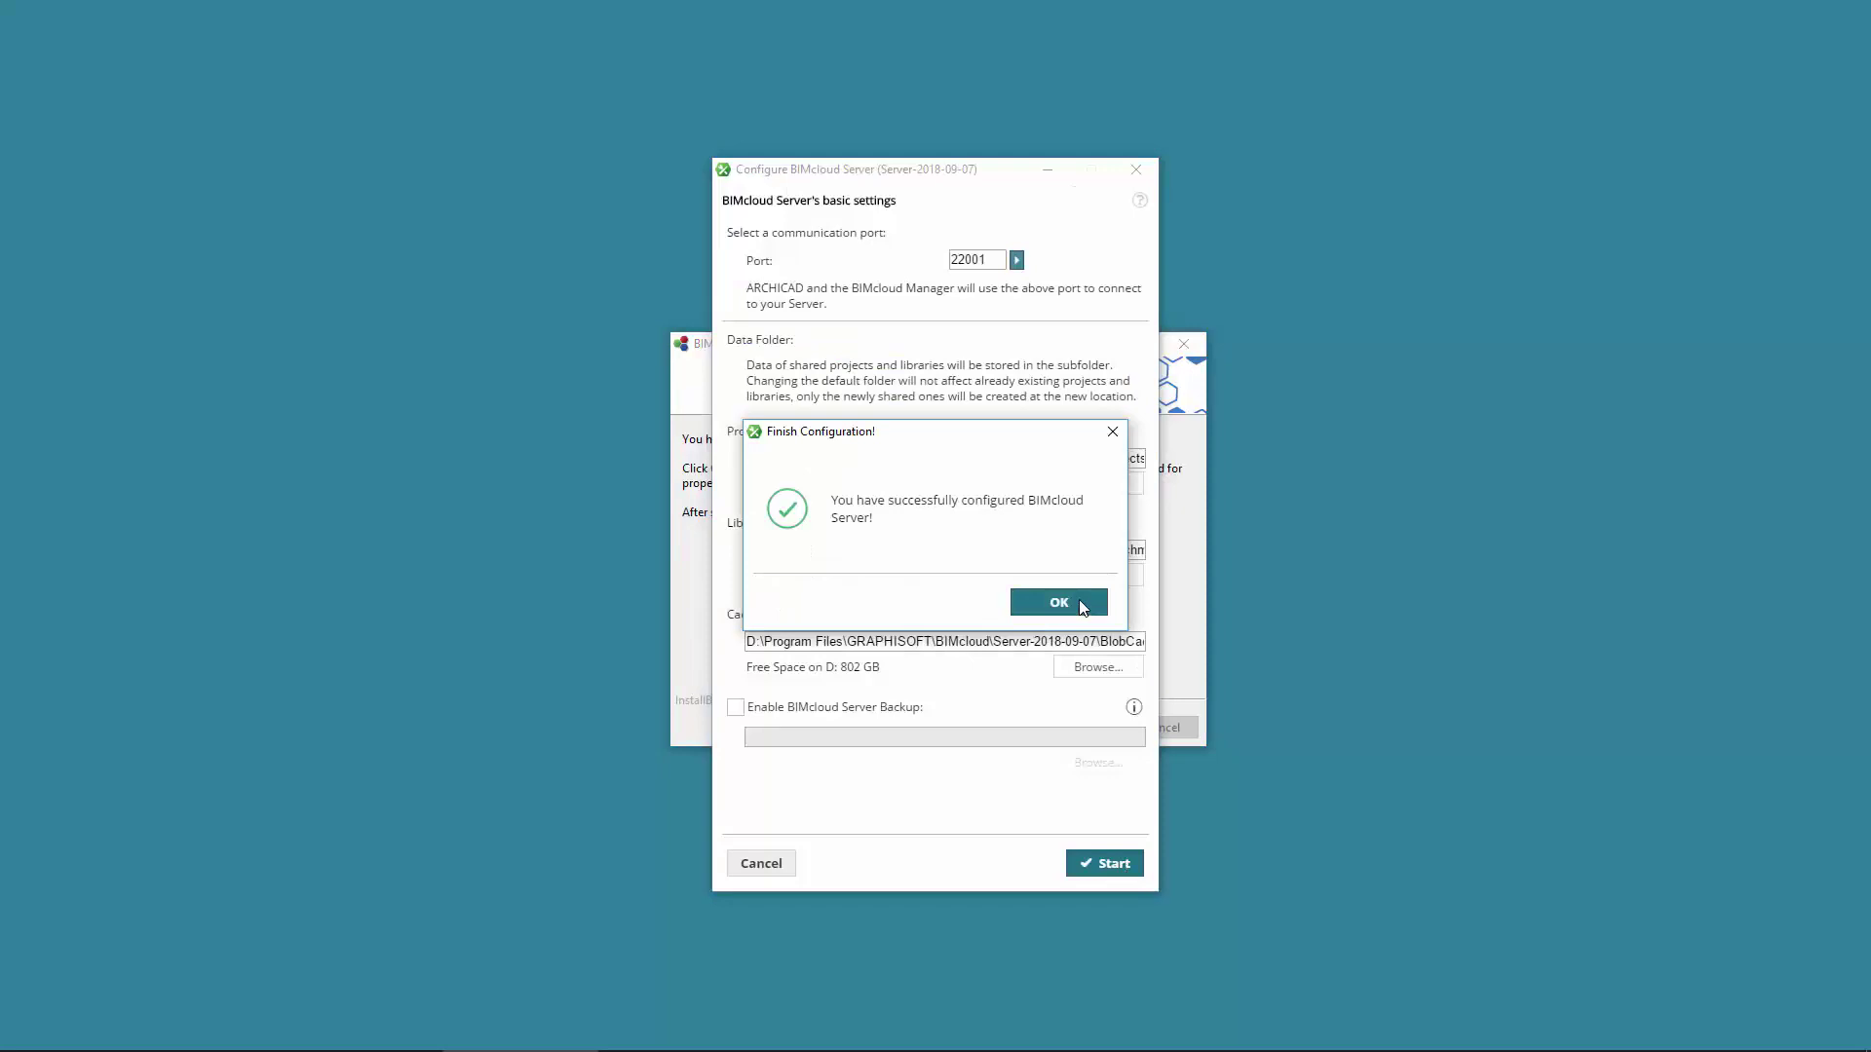
{"action": "left_click", "coordinate": [1079, 604]}
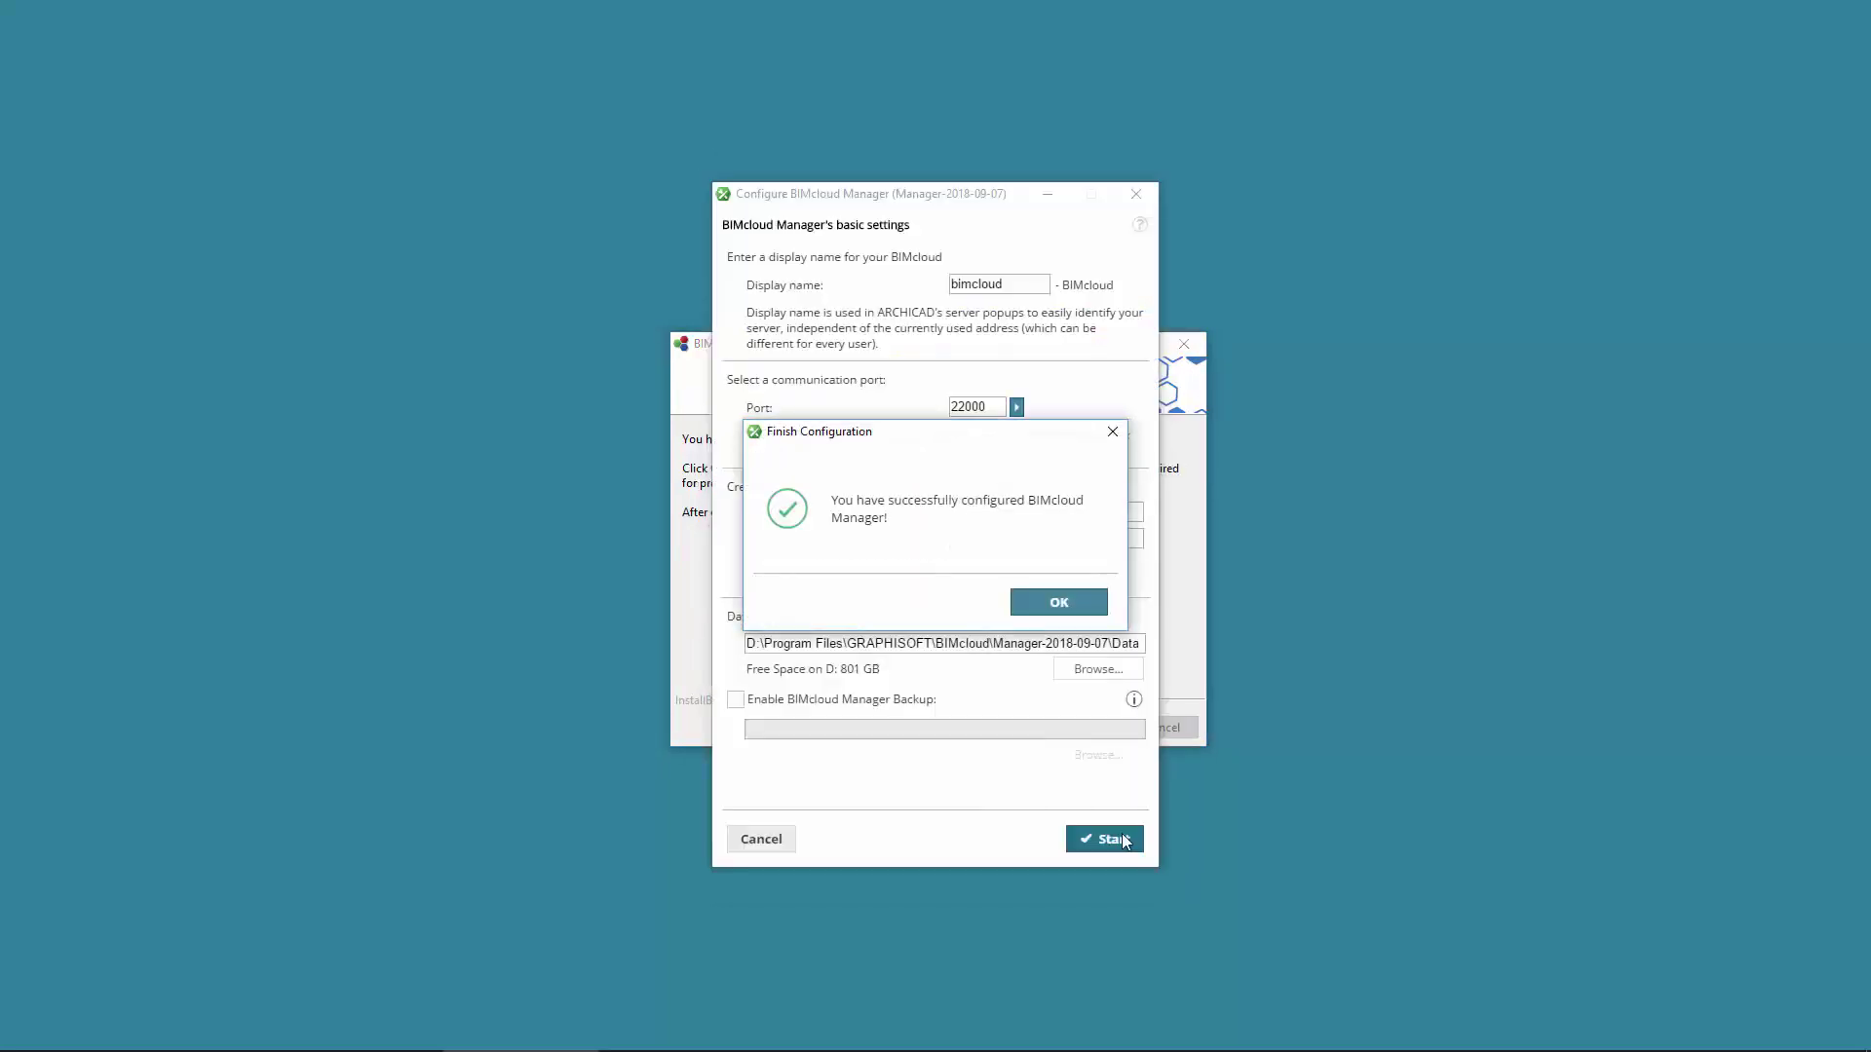
{"action": "left_click", "coordinate": [1073, 600]}
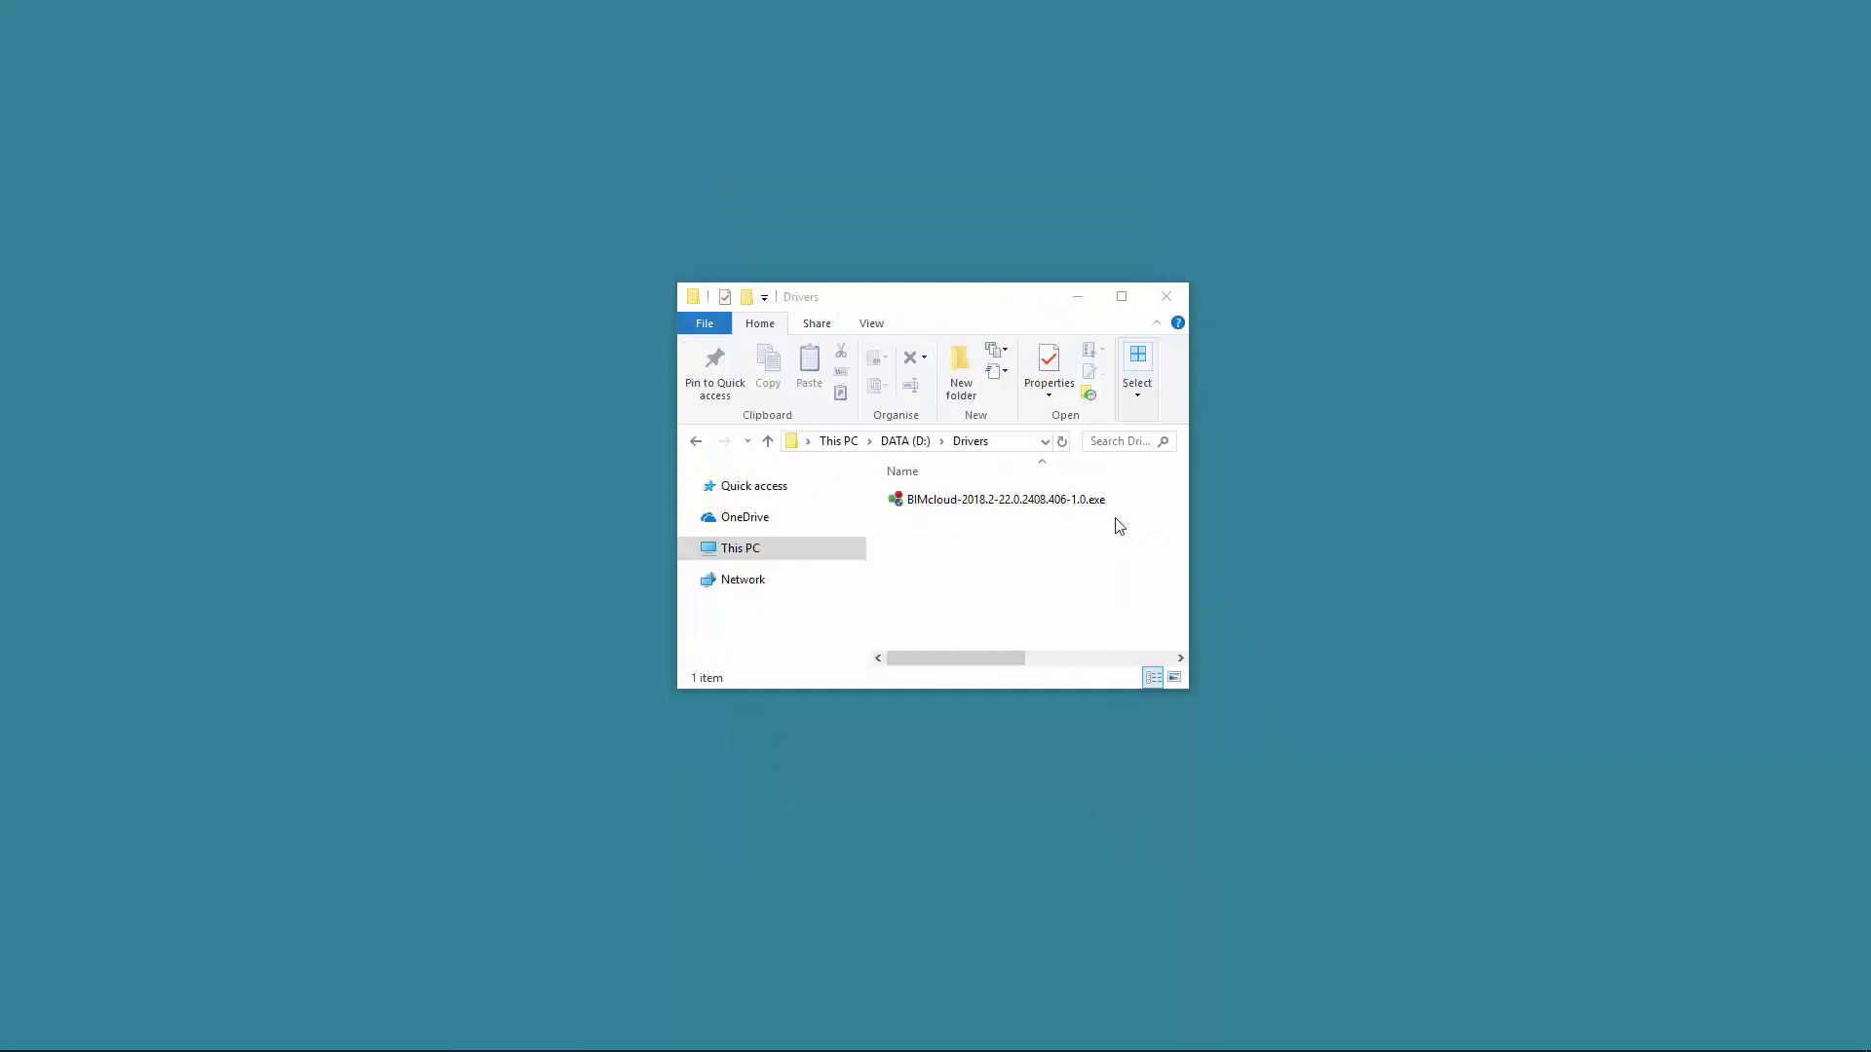
{"action": "left_click", "coordinate": [963, 506]}
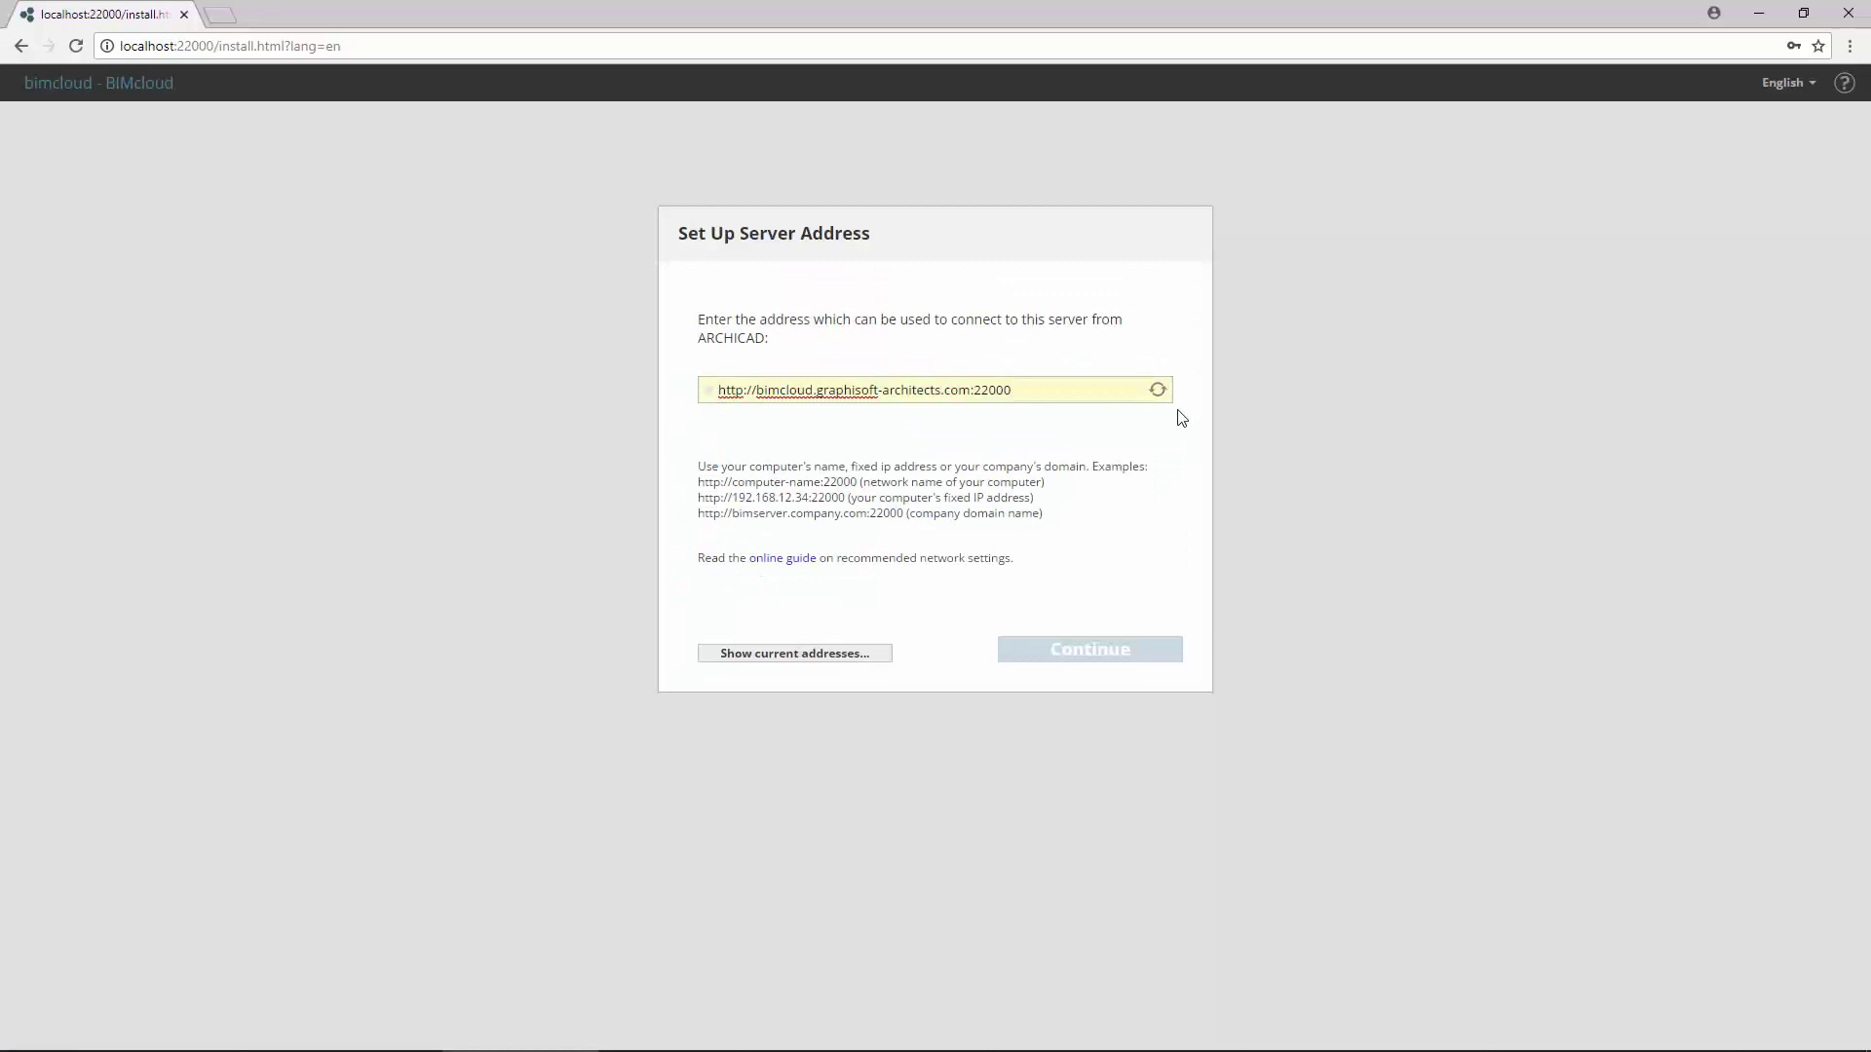
{"action": "left_click", "coordinate": [1159, 390]}
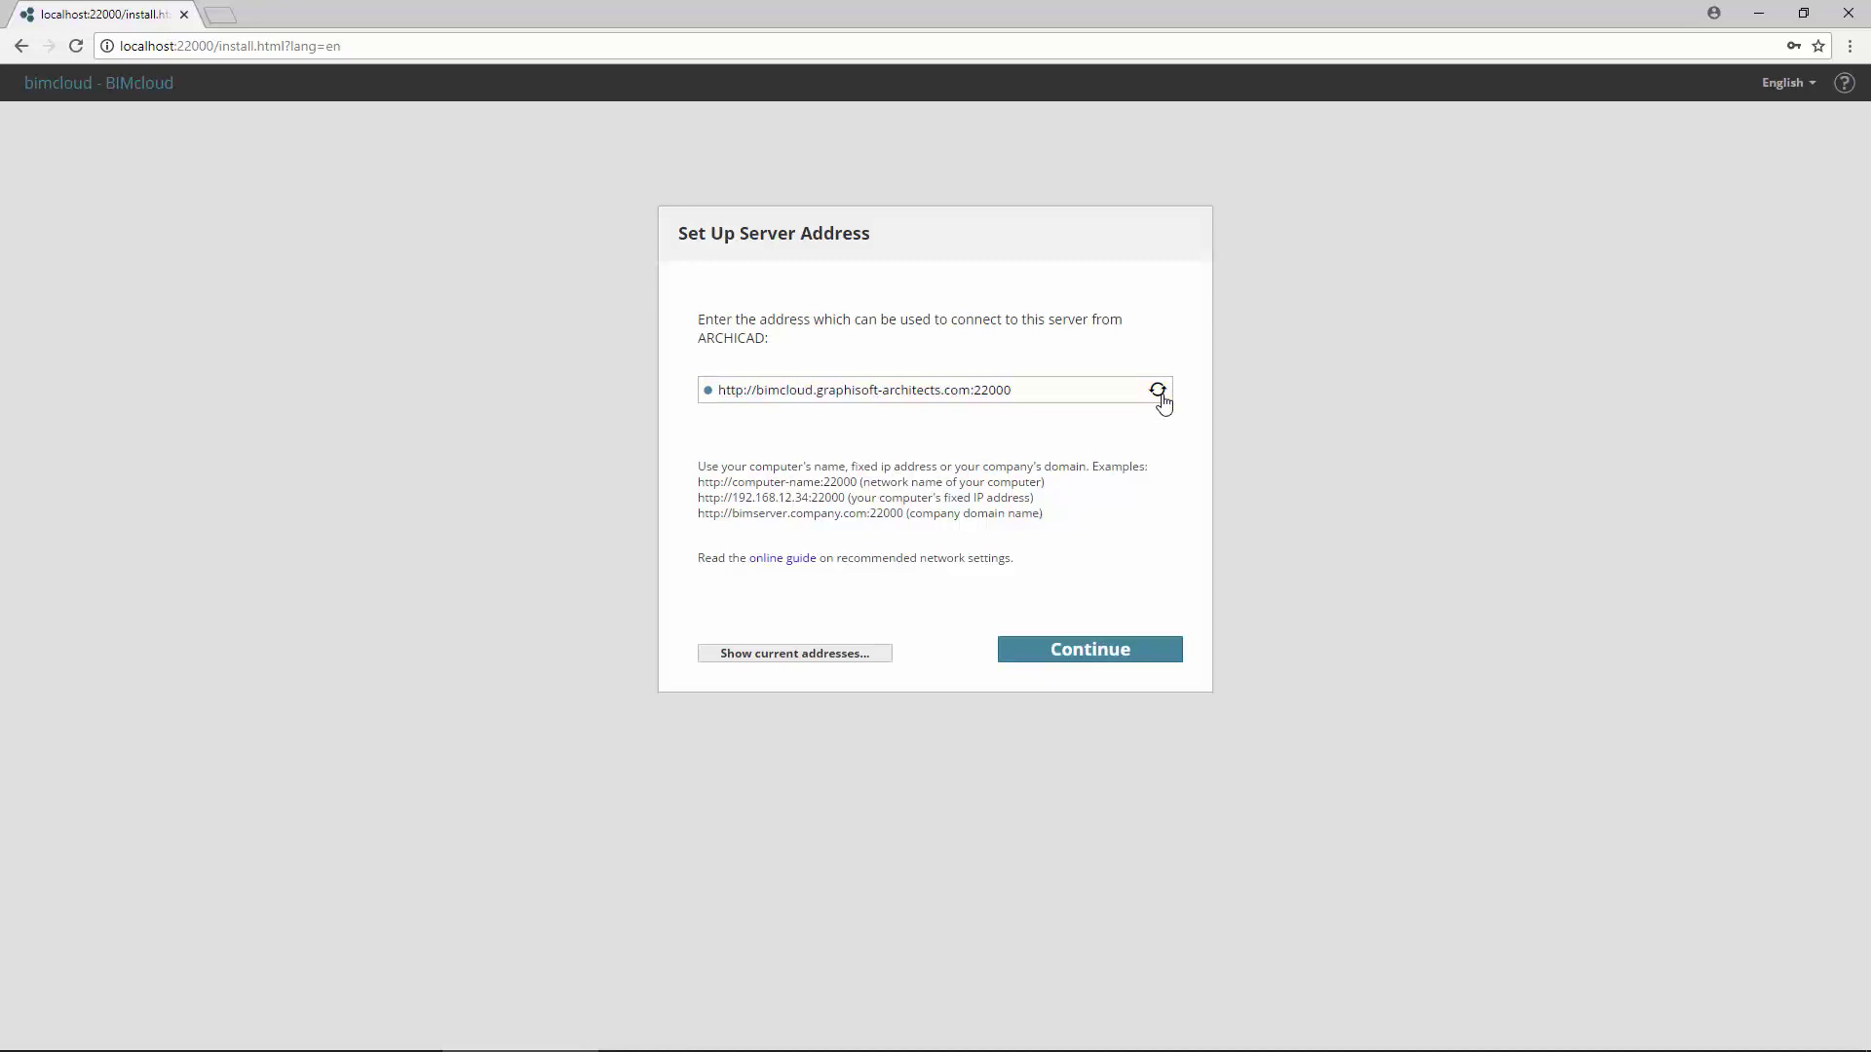
{"action": "left_click", "coordinate": [1148, 654]}
{"action": "left_click", "coordinate": [979, 694]}
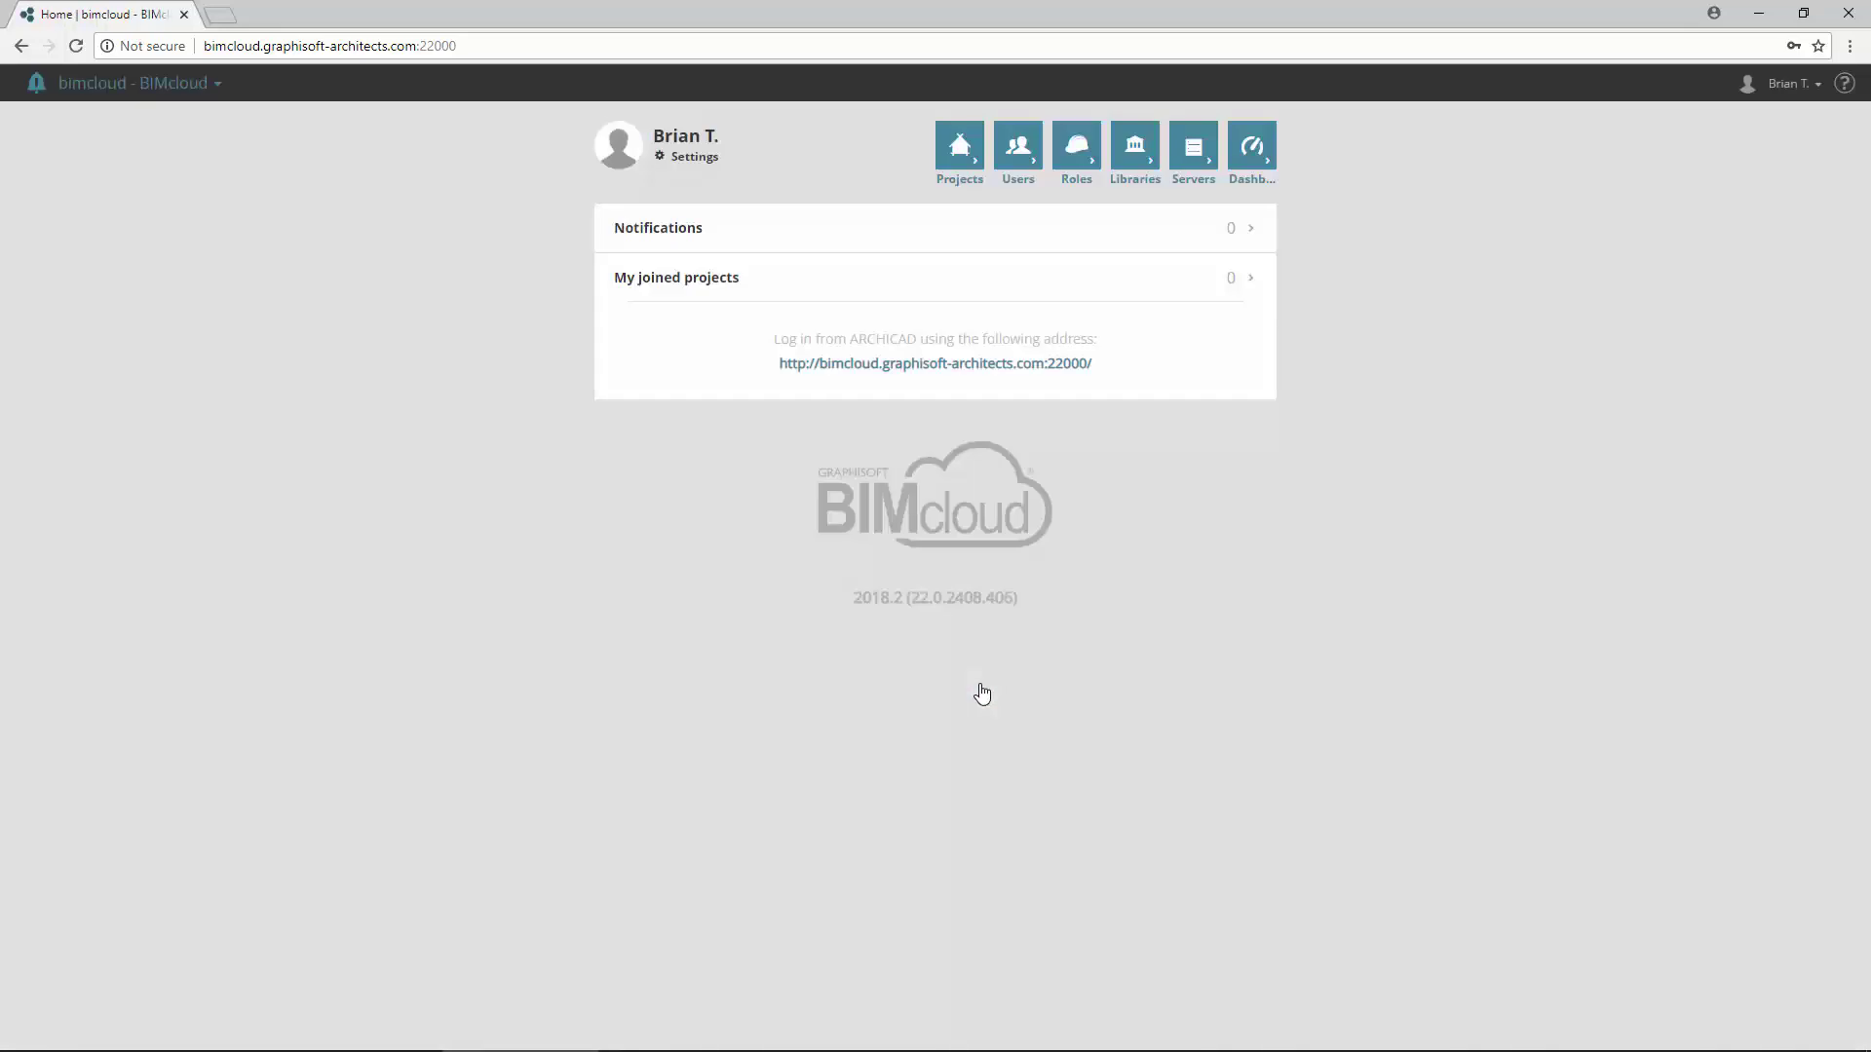
Check the empty Projects list, then view the Users page
{"action": "left_click", "coordinate": [979, 172]}
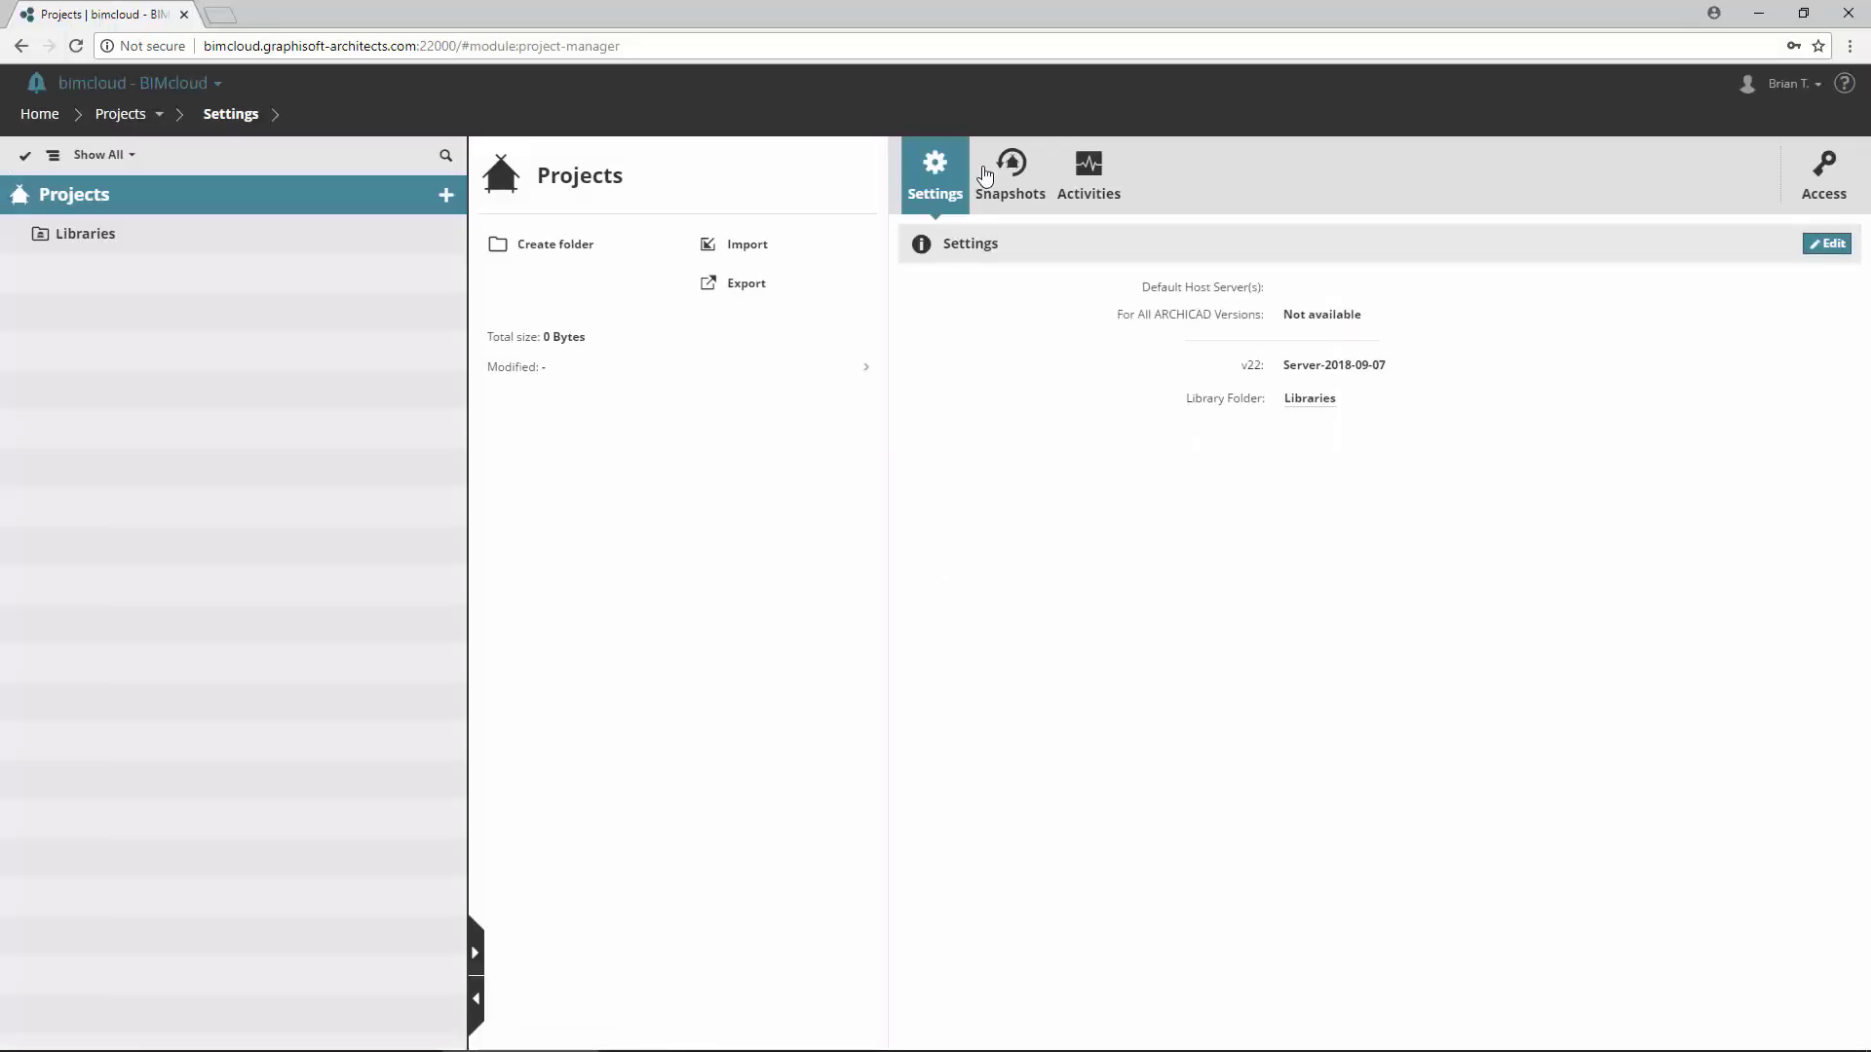
{"action": "left_click", "coordinate": [158, 114]}
{"action": "left_click", "coordinate": [151, 177]}
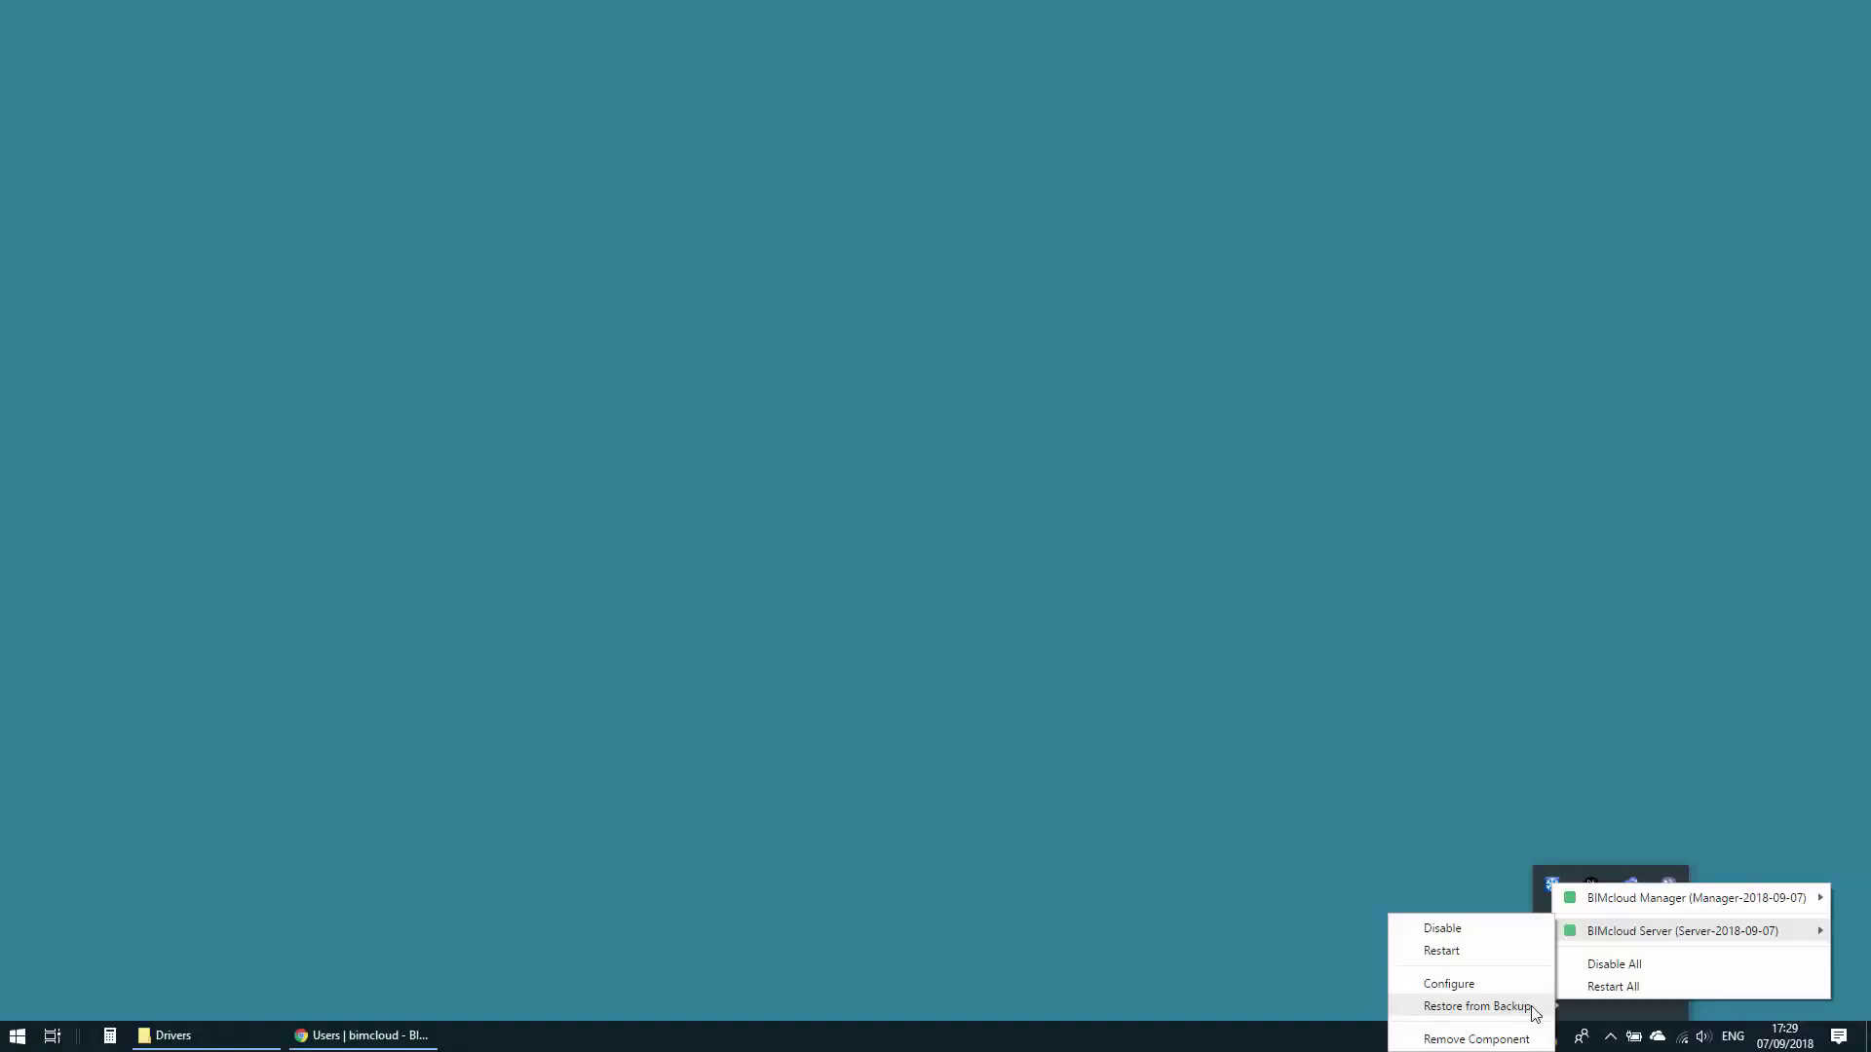
Restore BIMcloud Server from the 2018-09-06 BIMcloudServerBackup.bcsb file
{"action": "left_click", "coordinate": [1532, 1009]}
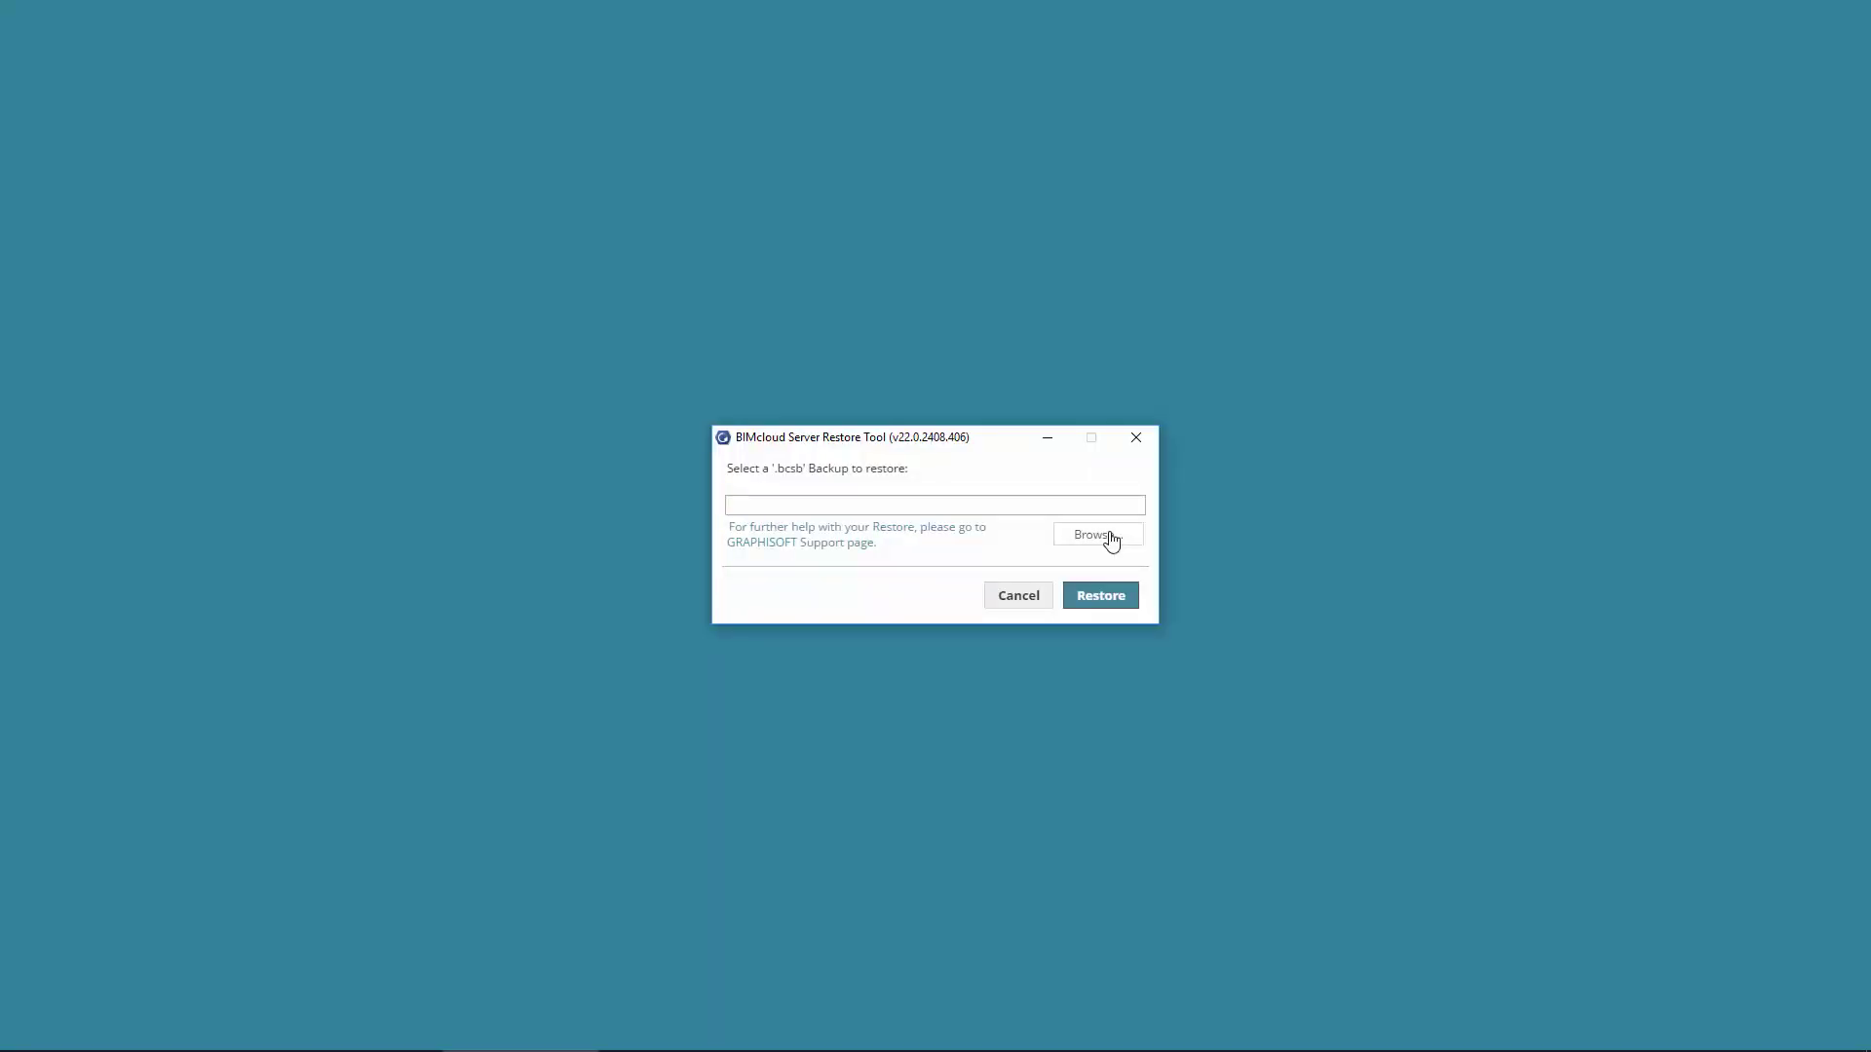
{"action": "left_click", "coordinate": [1110, 538]}
{"action": "double_click", "coordinate": [1120, 609]}
{"action": "left_click", "coordinate": [1121, 628]}
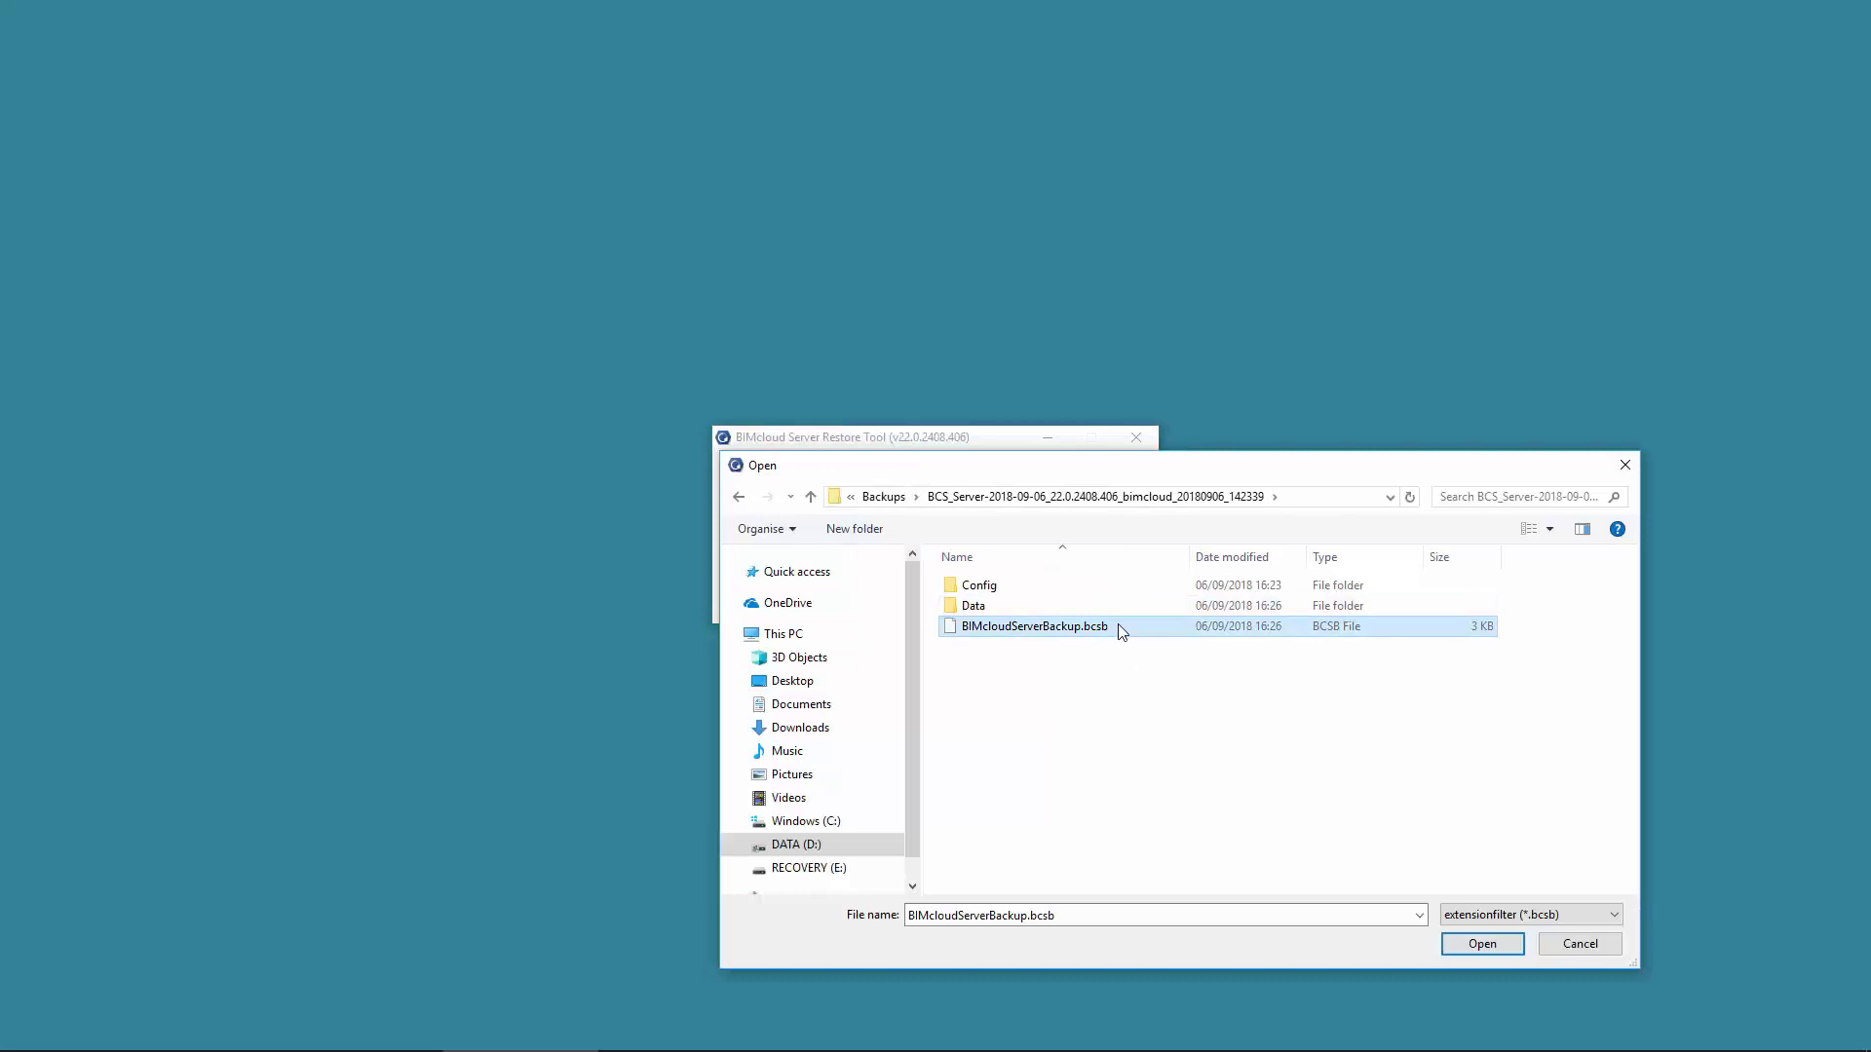
{"action": "left_click", "coordinate": [1508, 945]}
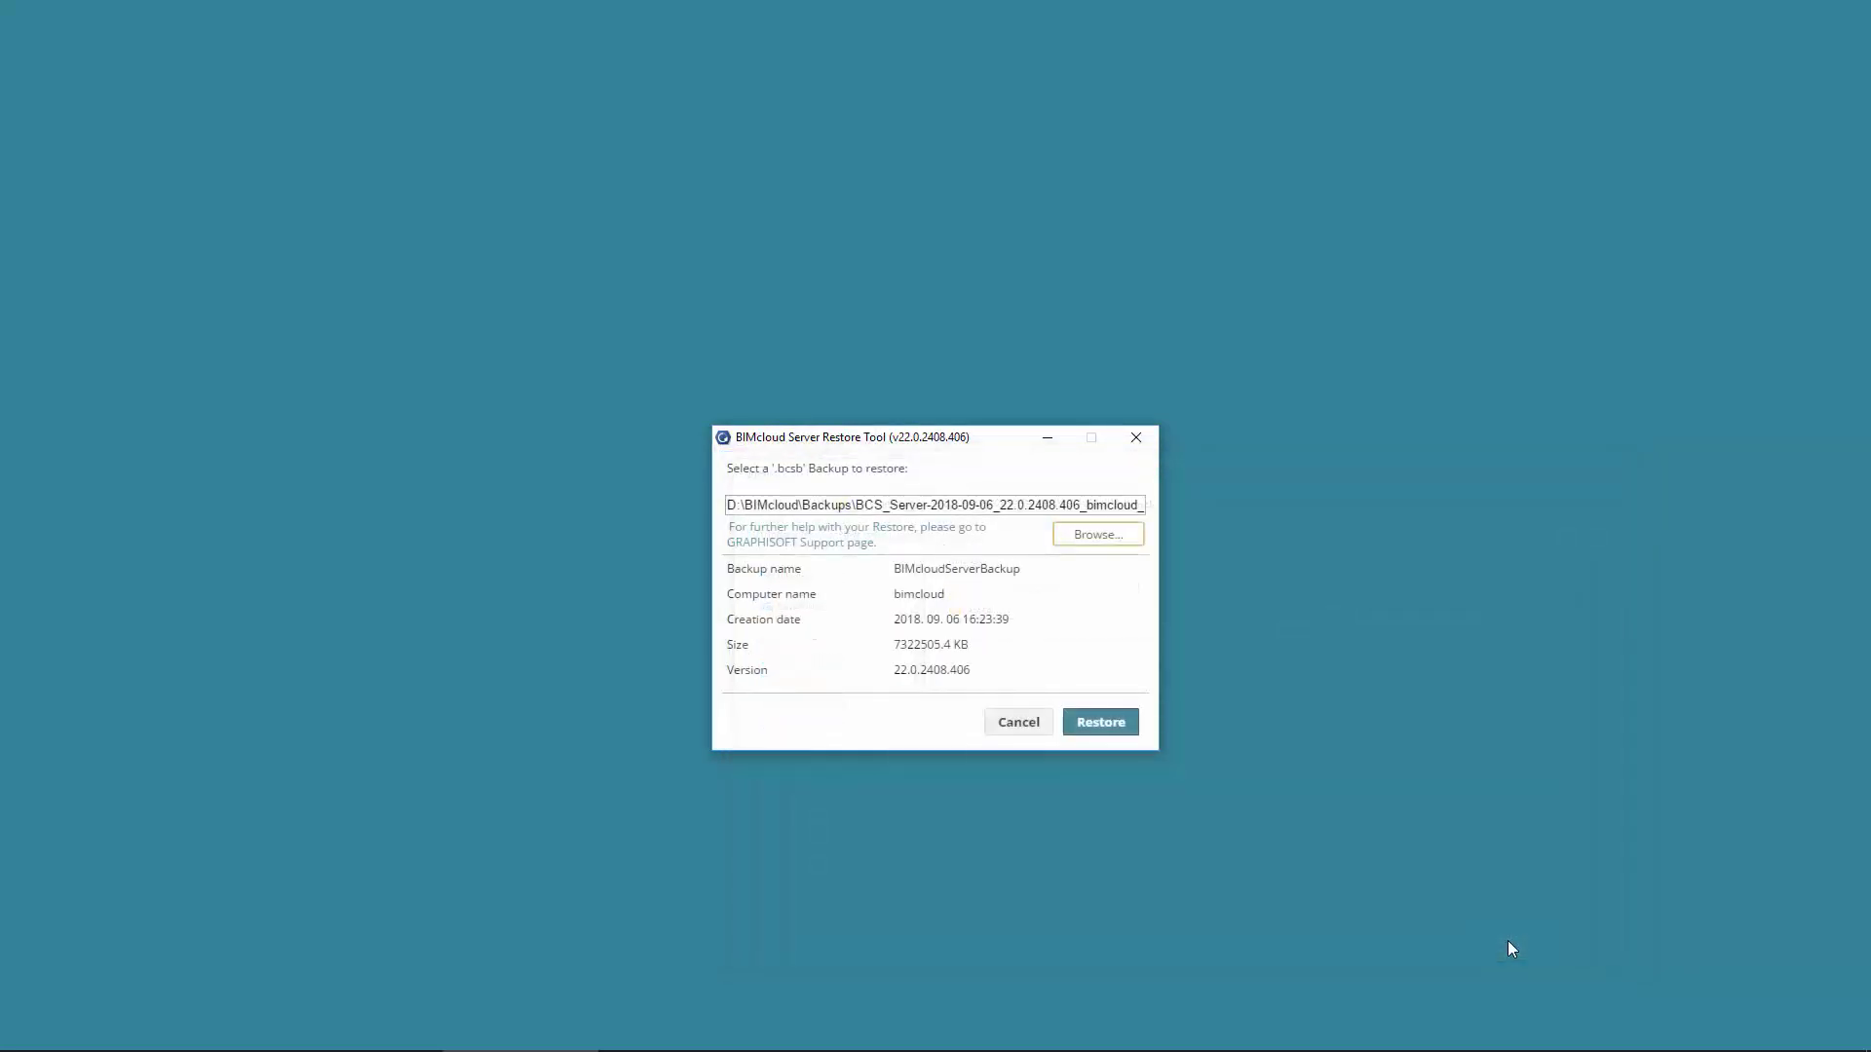
{"action": "left_click", "coordinate": [1101, 722]}
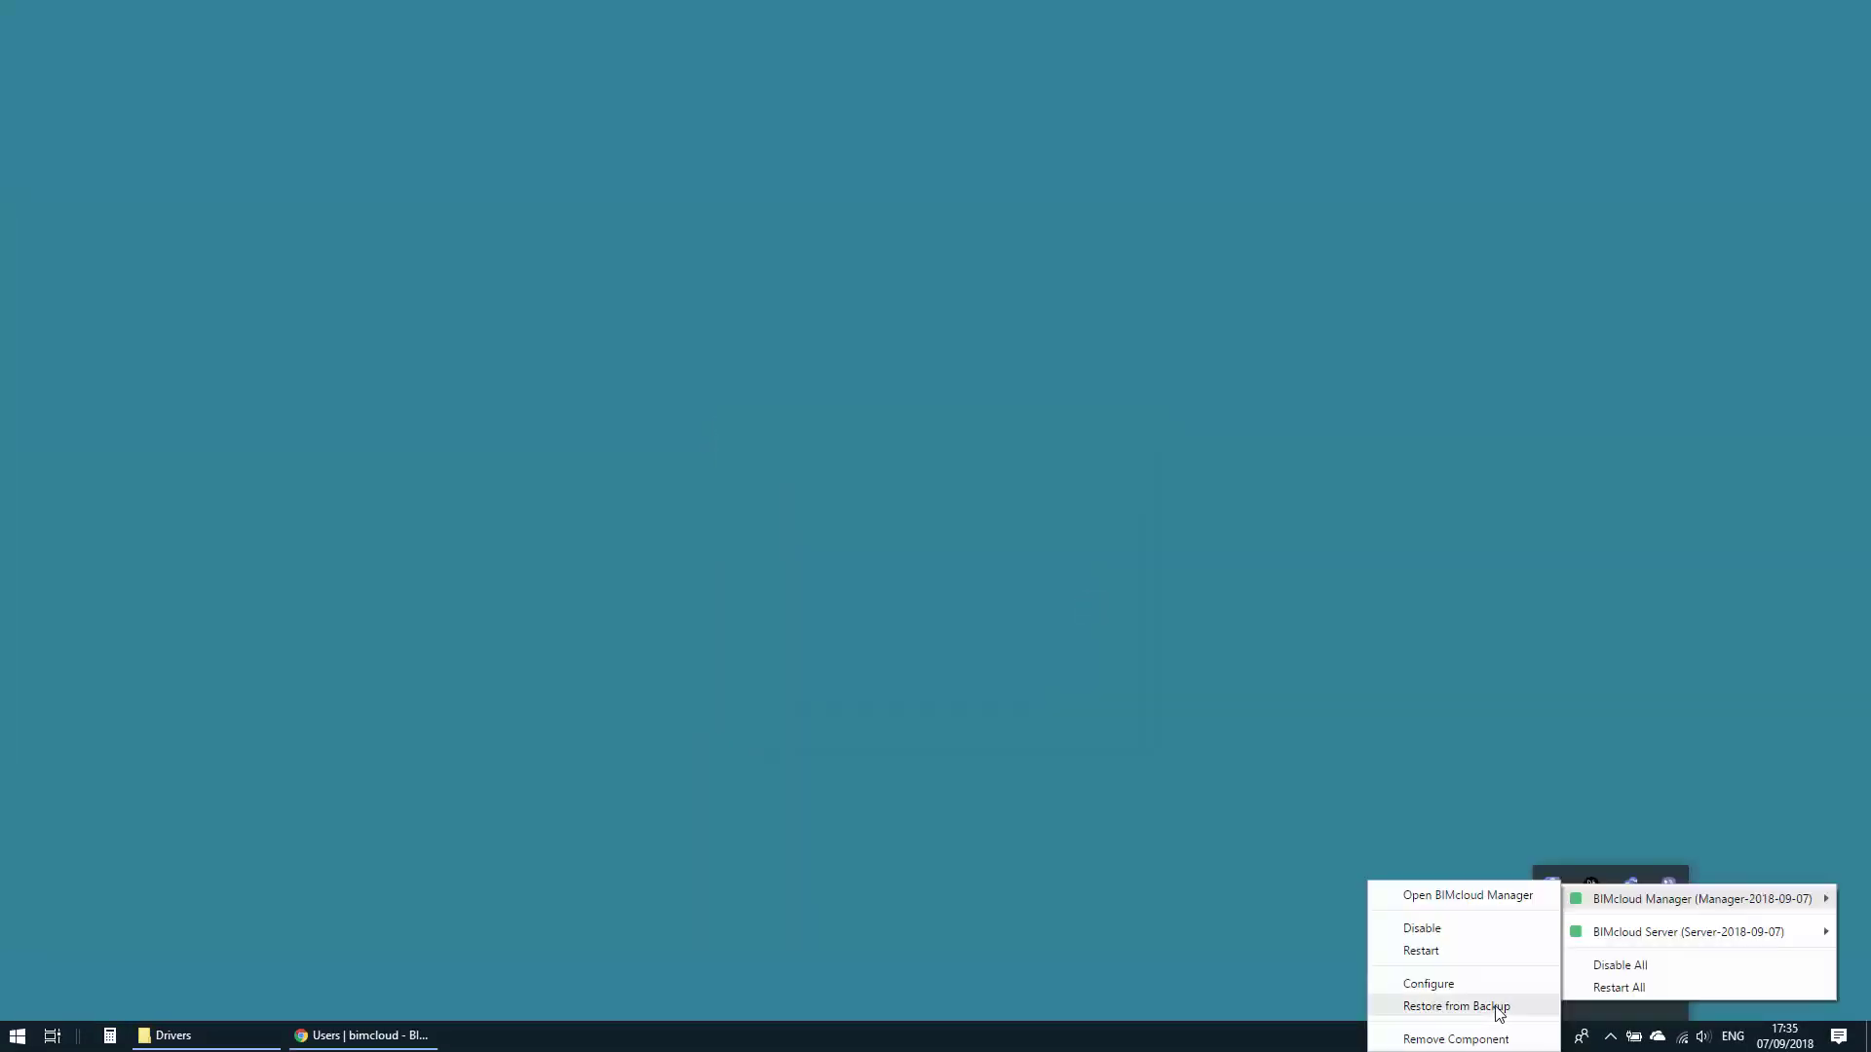
Restore BIMcloud Manager from the BIMcloudManagerBackup.bcmb file
{"action": "left_click", "coordinate": [1455, 1006]}
{"action": "left_click", "coordinate": [1108, 541]}
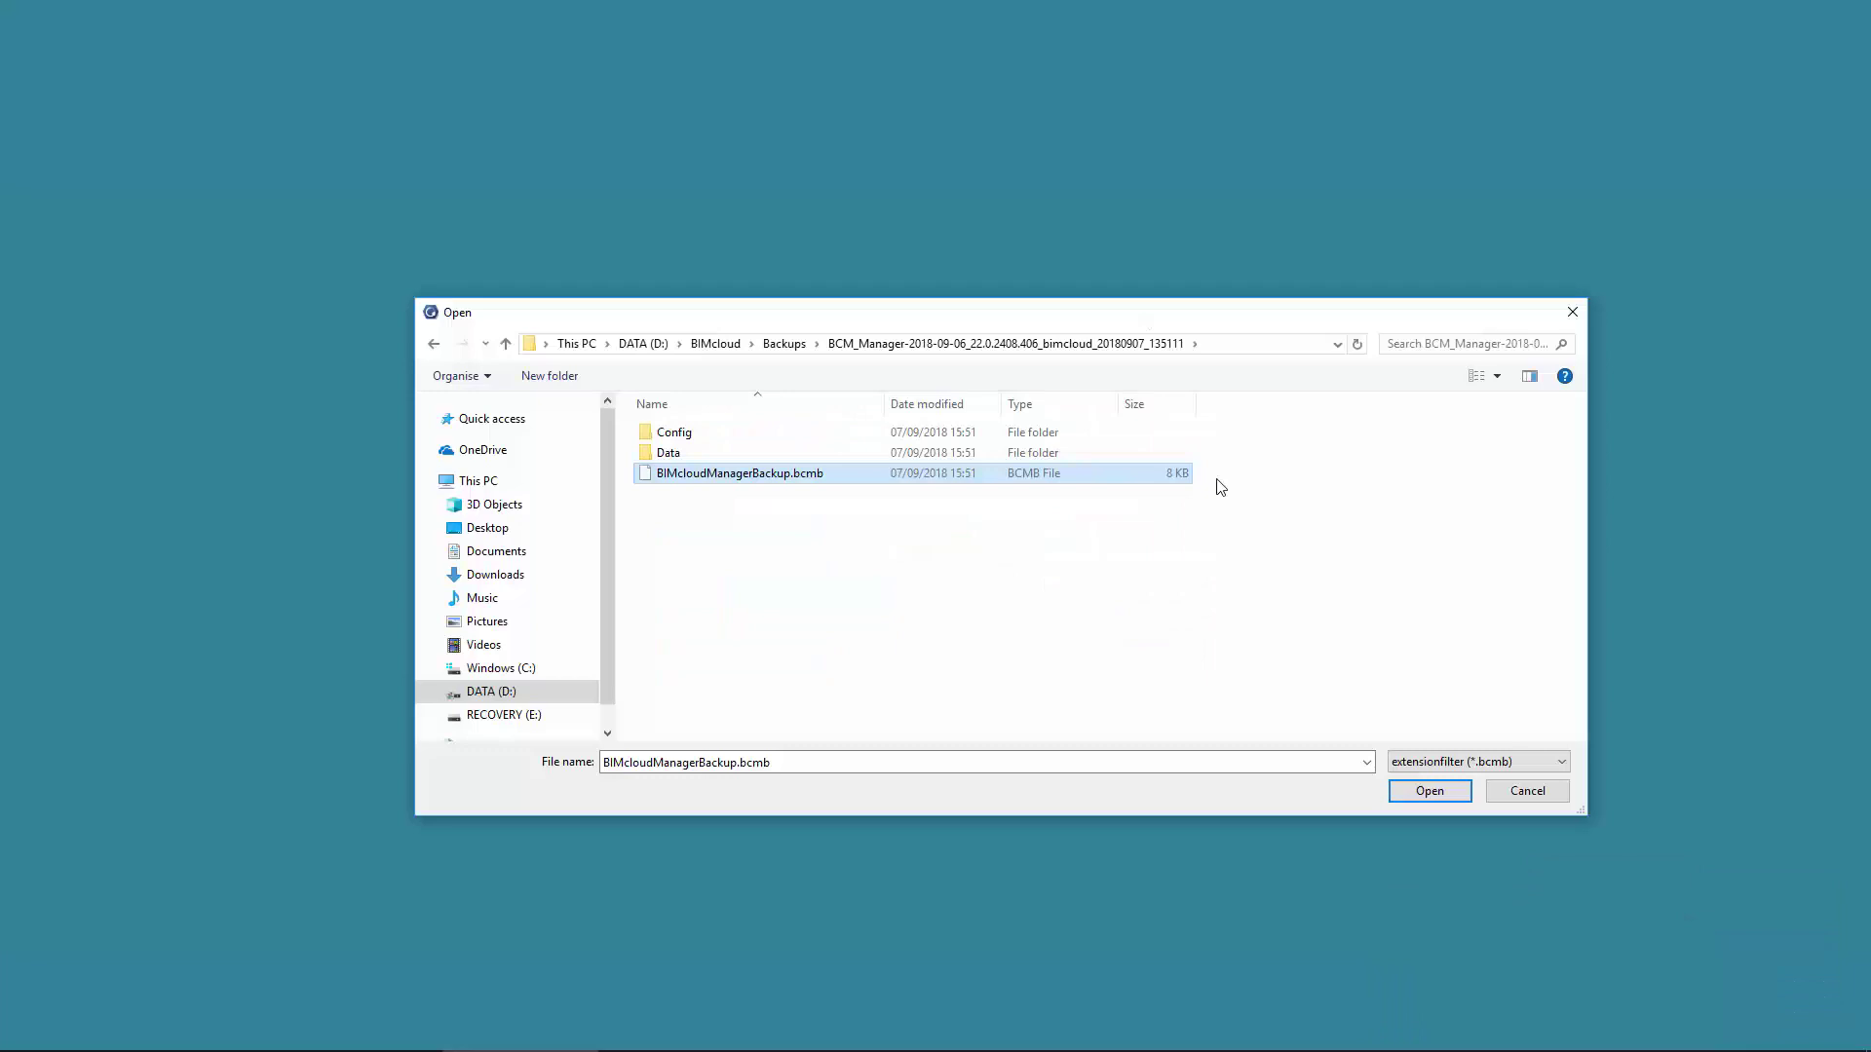
{"action": "left_click", "coordinate": [1444, 791]}
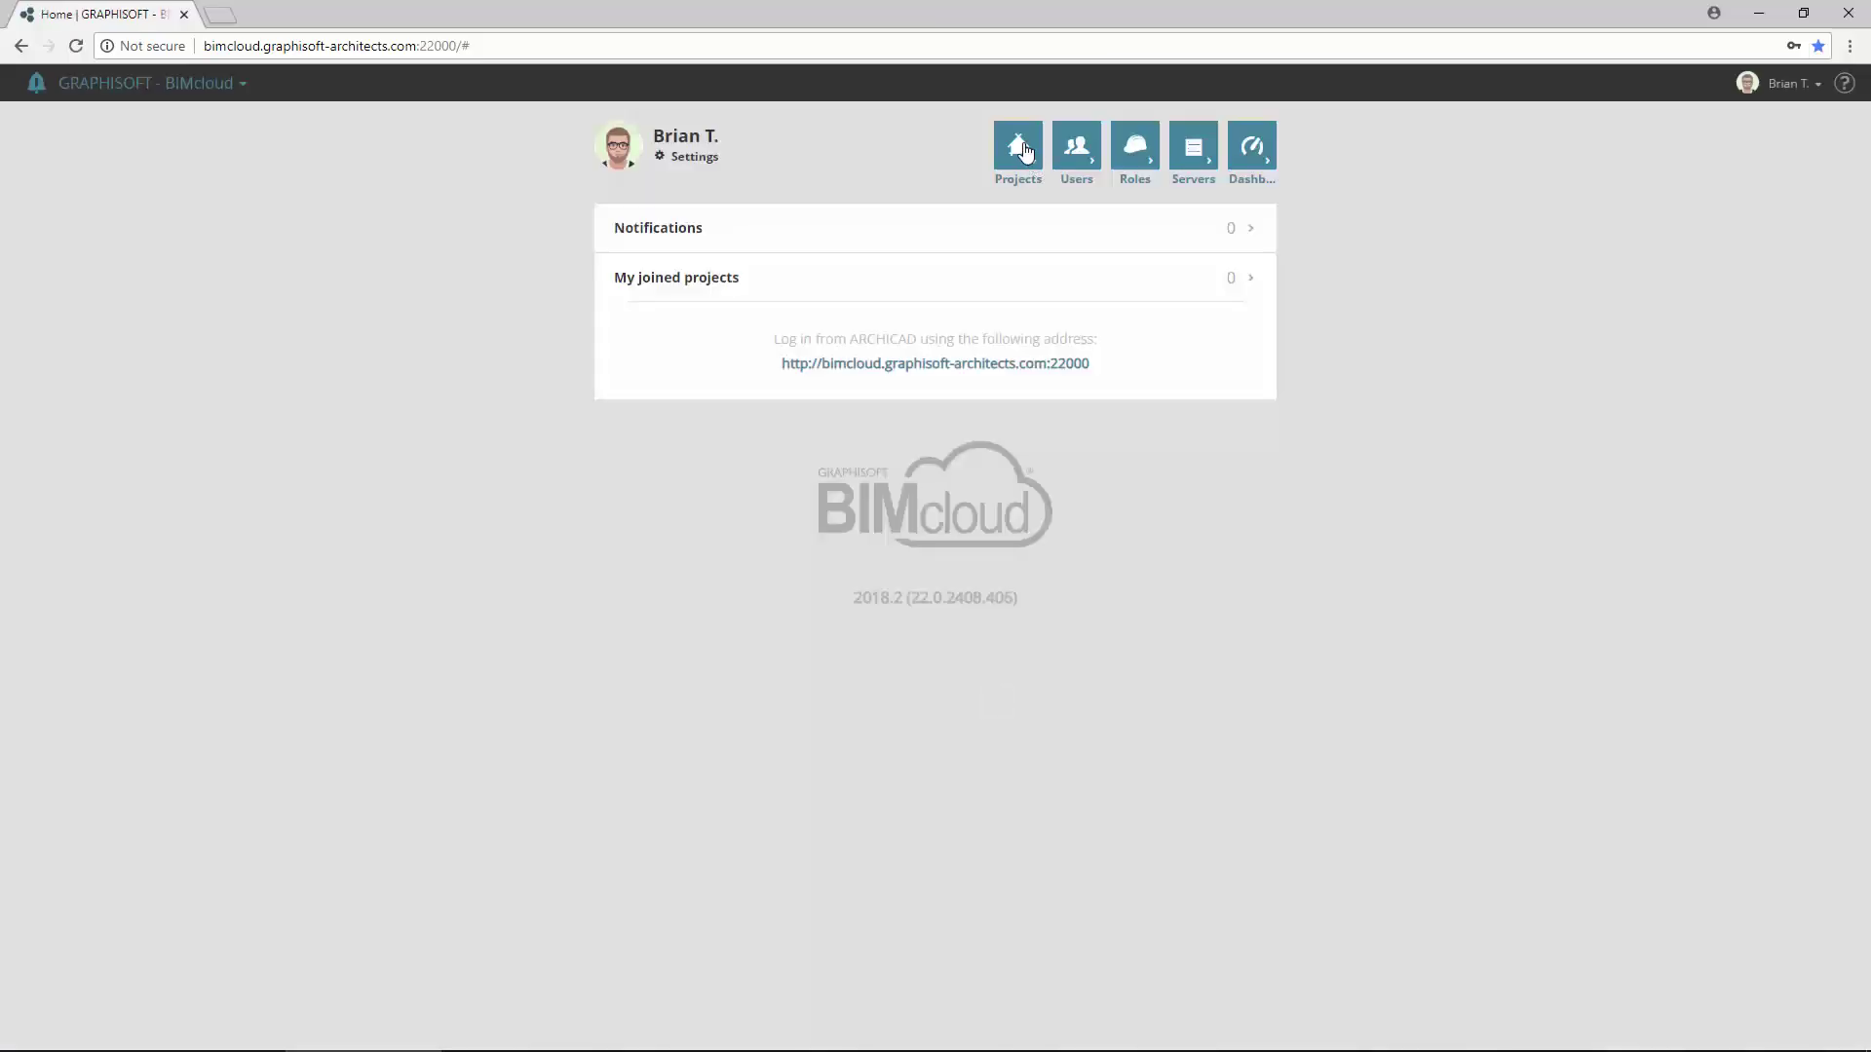
Review the restored projects and the 051001-GRAPHISOFT Headquarters project's snapshots
{"action": "left_click", "coordinate": [1020, 147]}
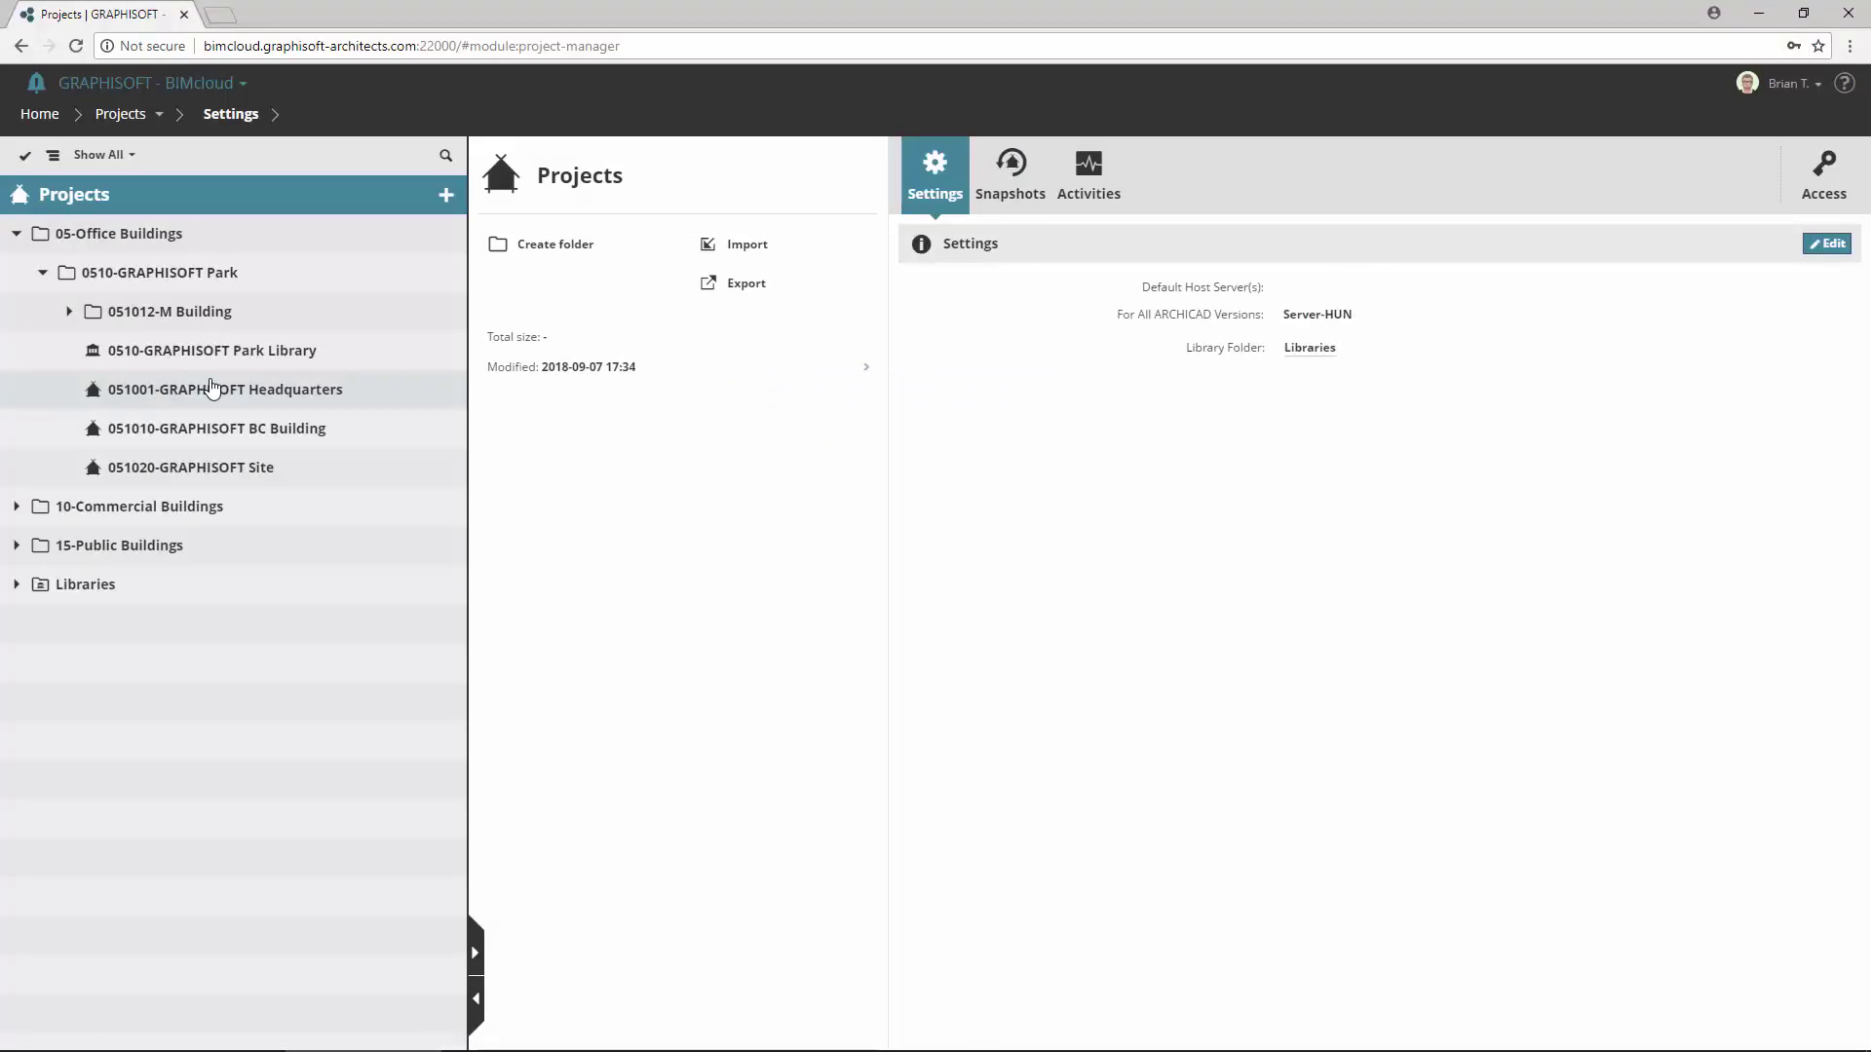
{"action": "left_click", "coordinate": [310, 390]}
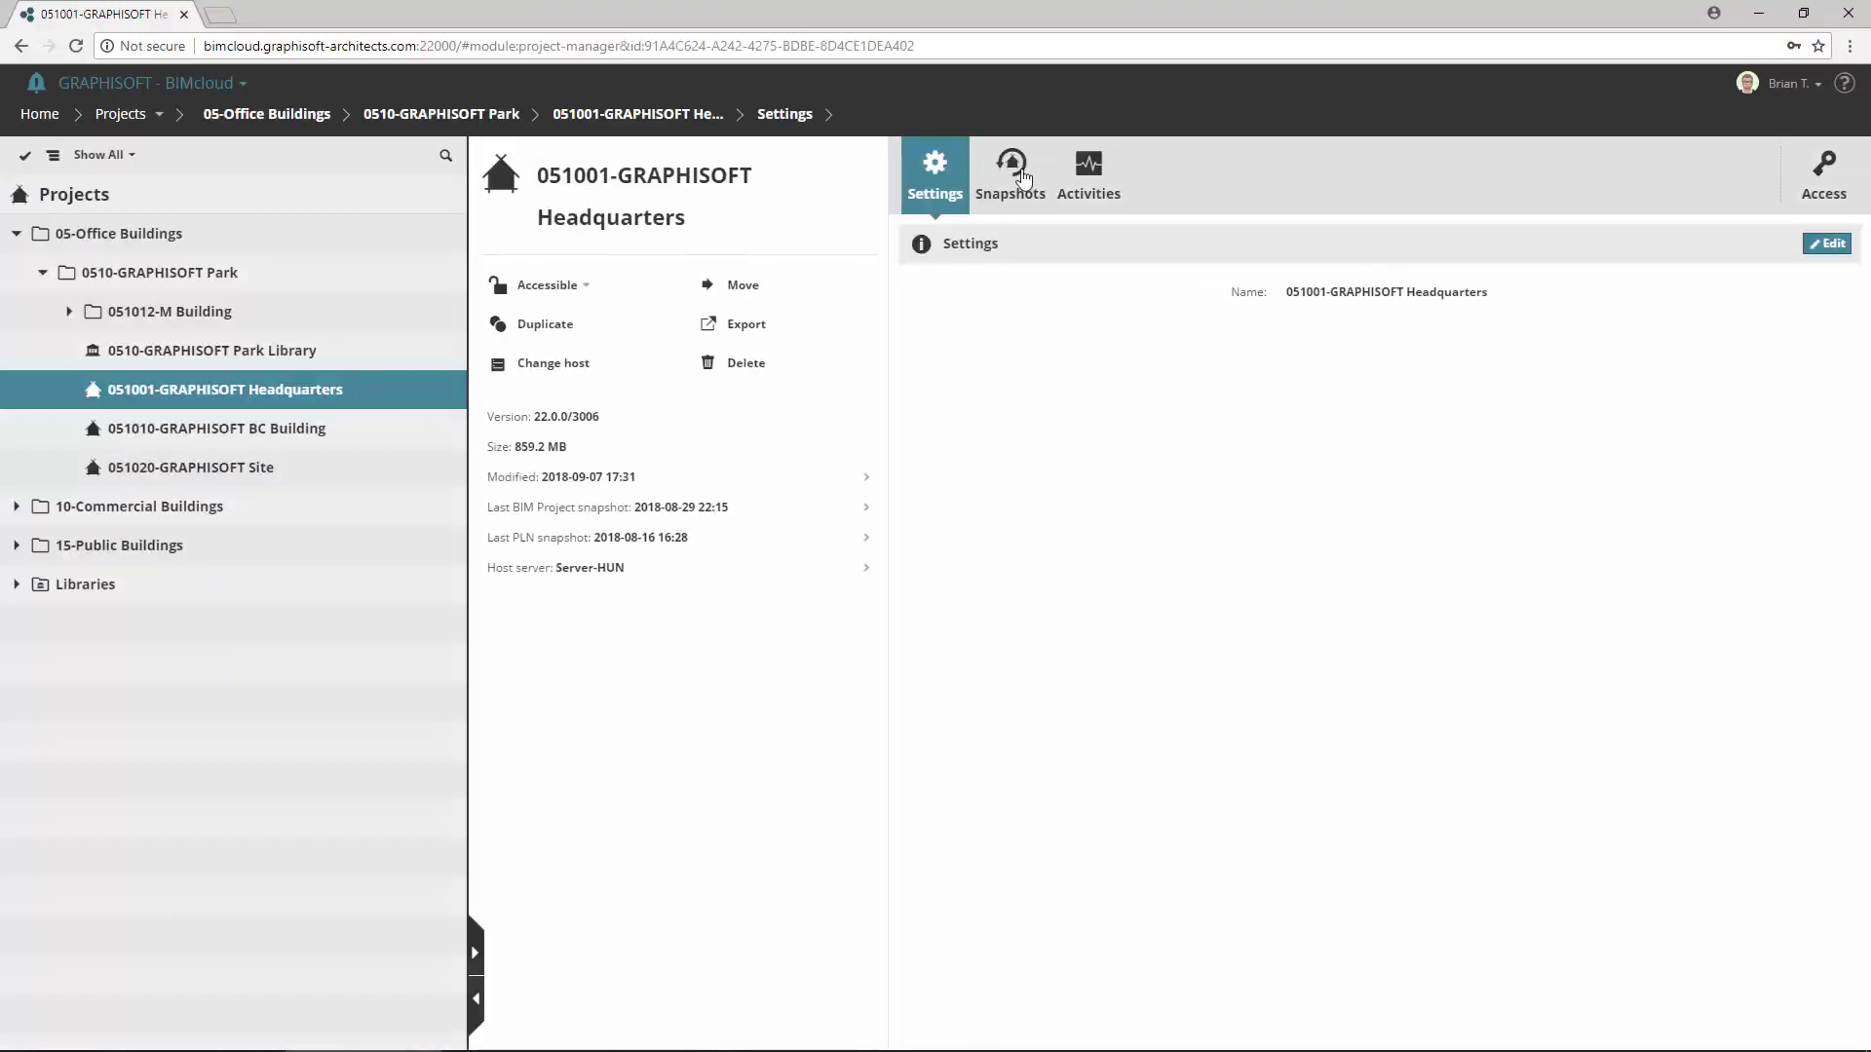
{"action": "left_click", "coordinate": [1018, 175]}
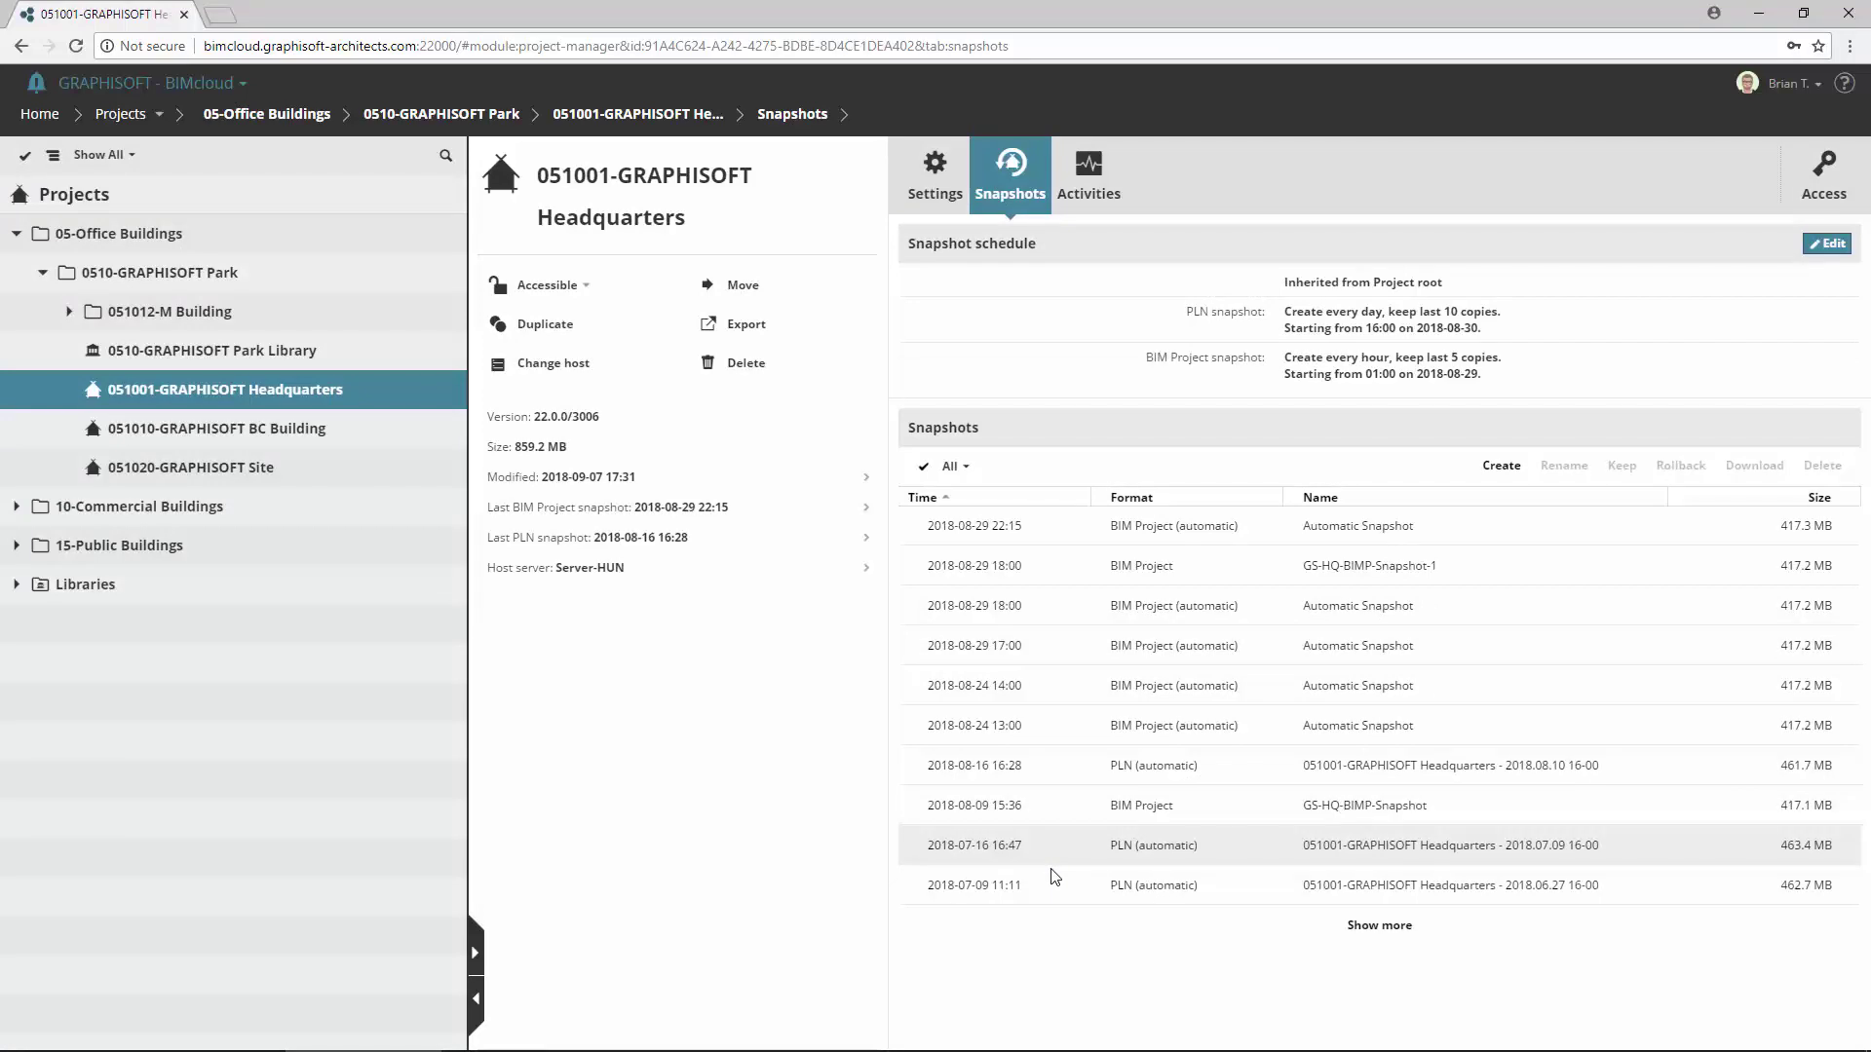
Inspect a restored user's settings, then Server-HUN's settings under Servers
{"action": "left_click", "coordinate": [156, 114]}
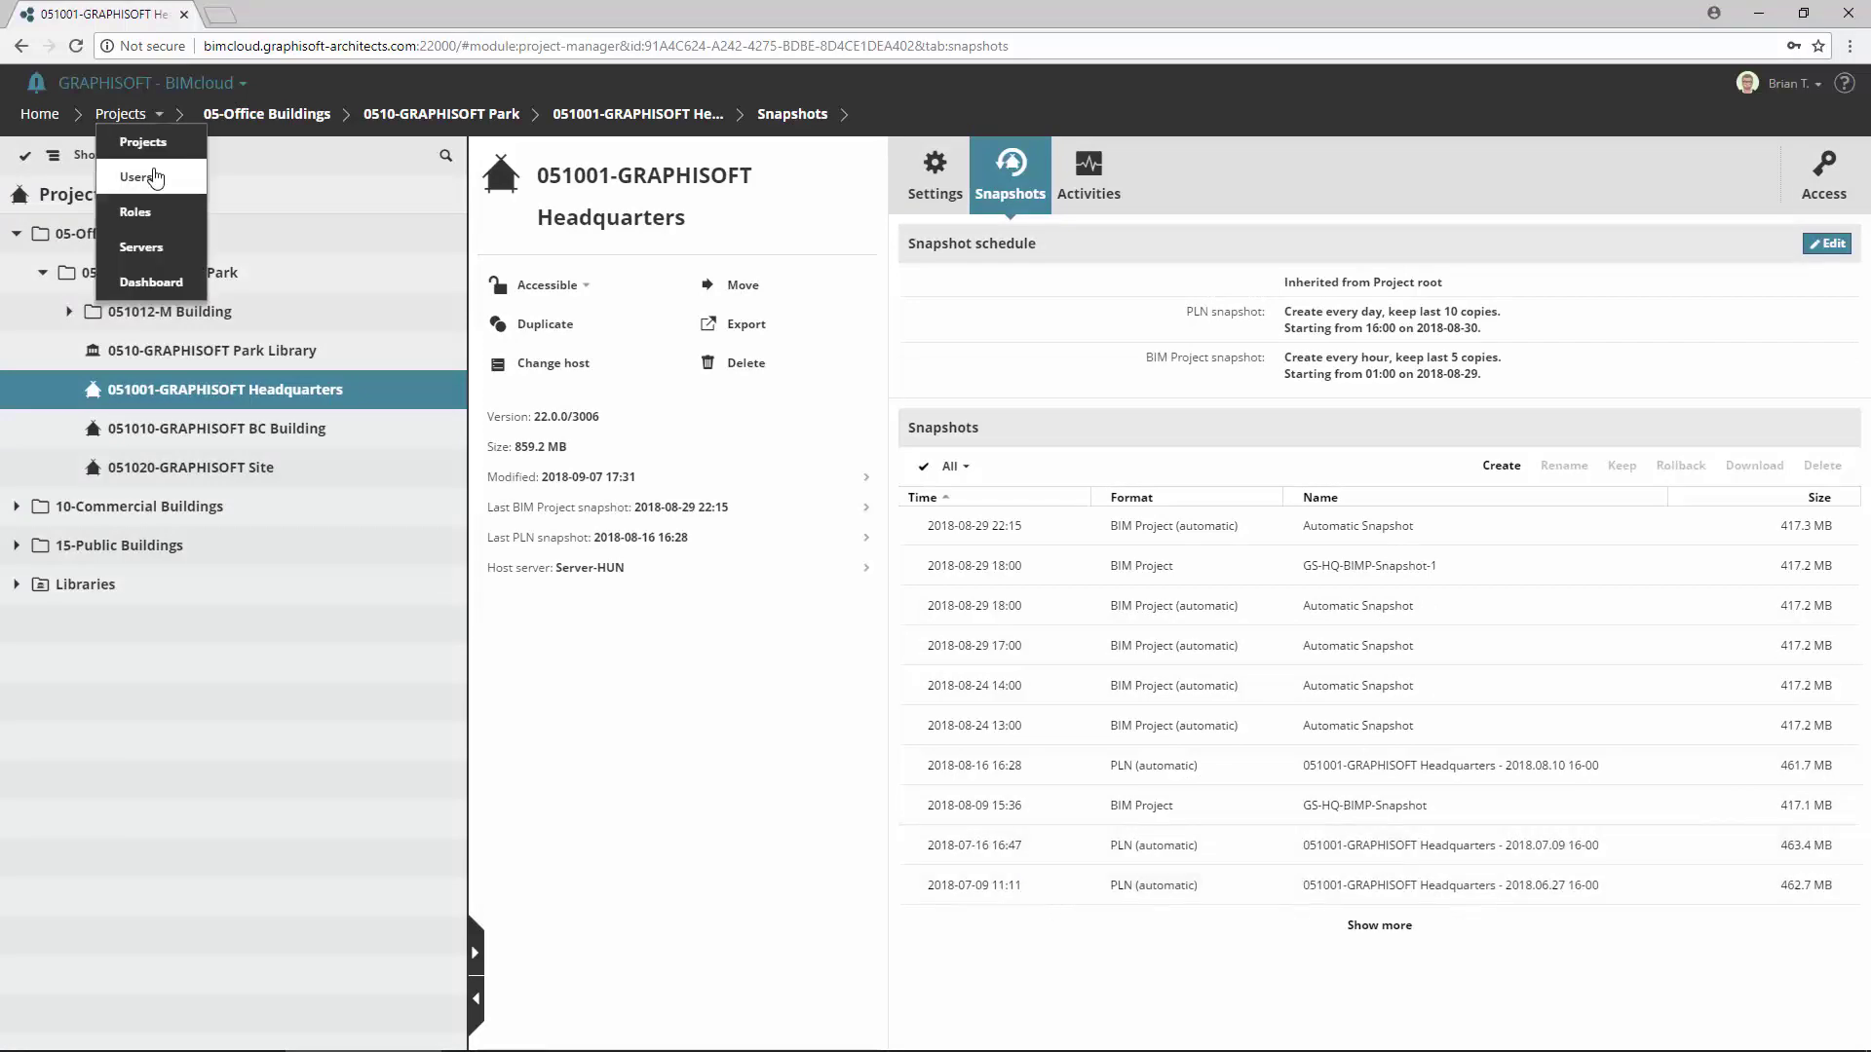
{"action": "left_click", "coordinate": [156, 178]}
{"action": "left_click", "coordinate": [154, 358]}
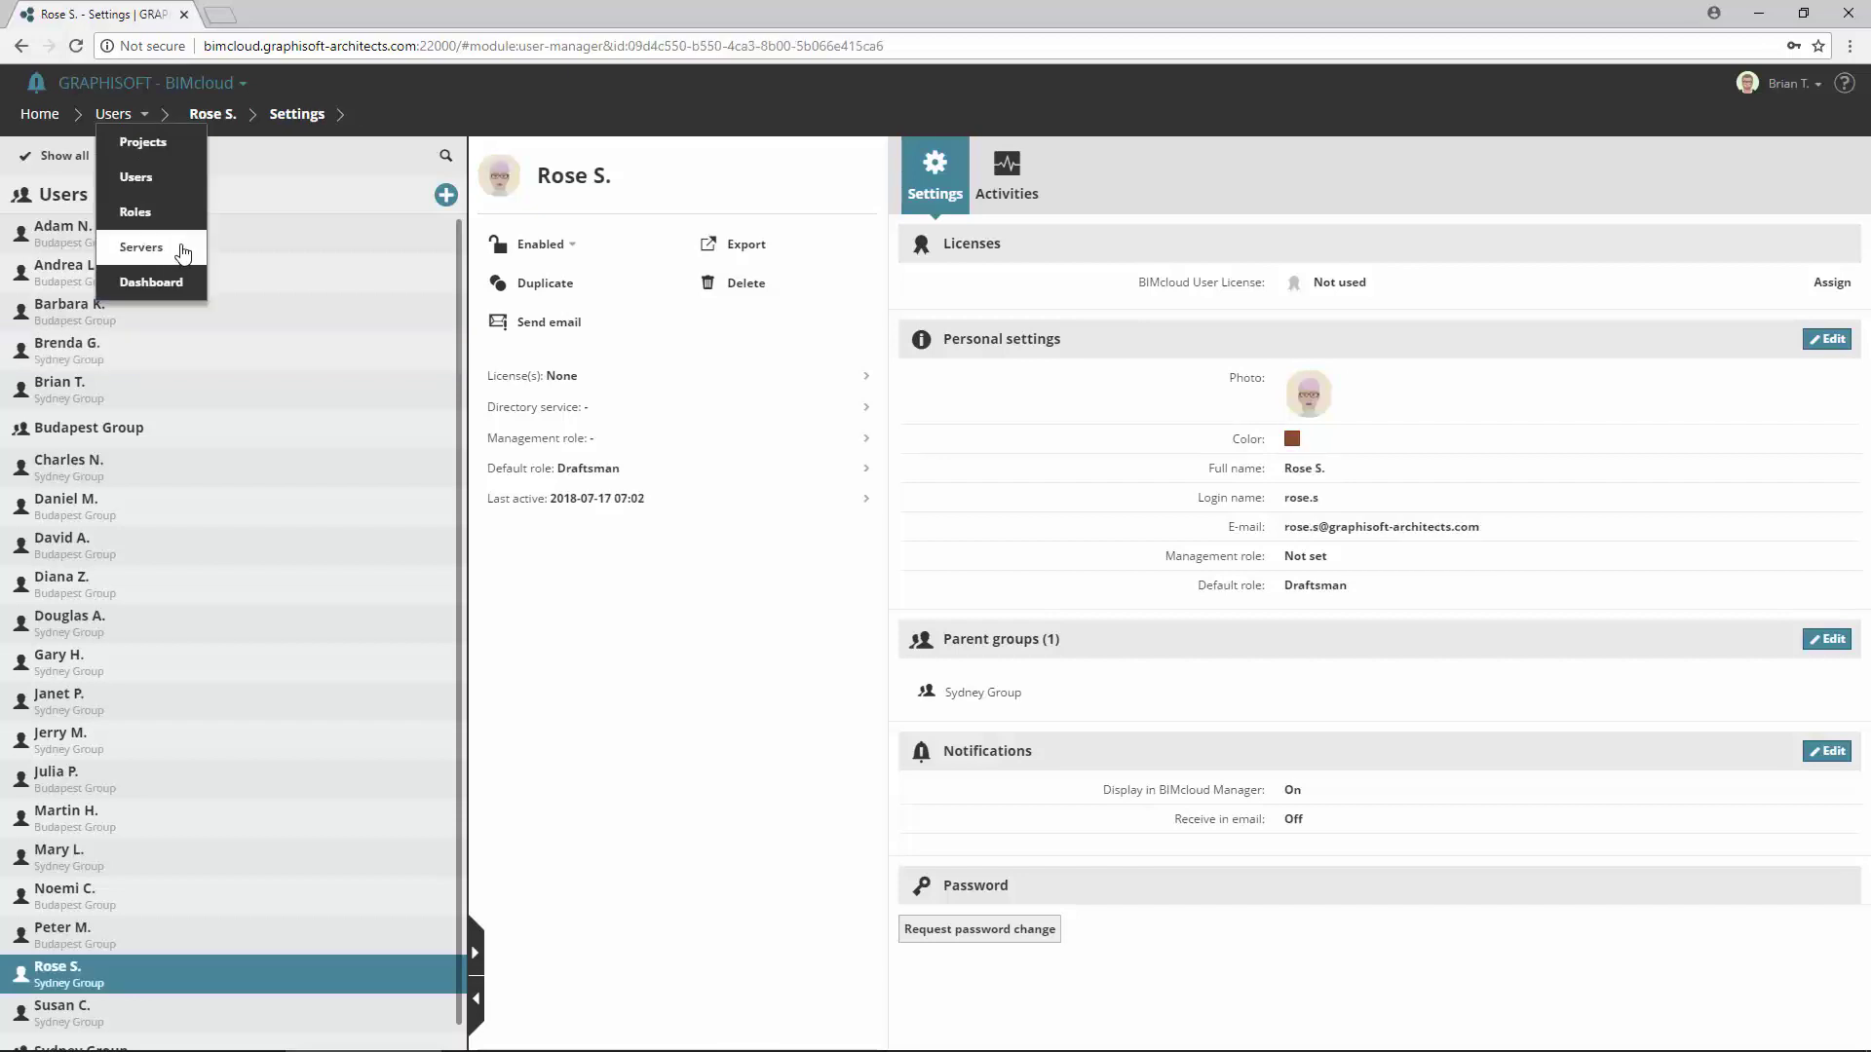
{"action": "left_click", "coordinate": [181, 250]}
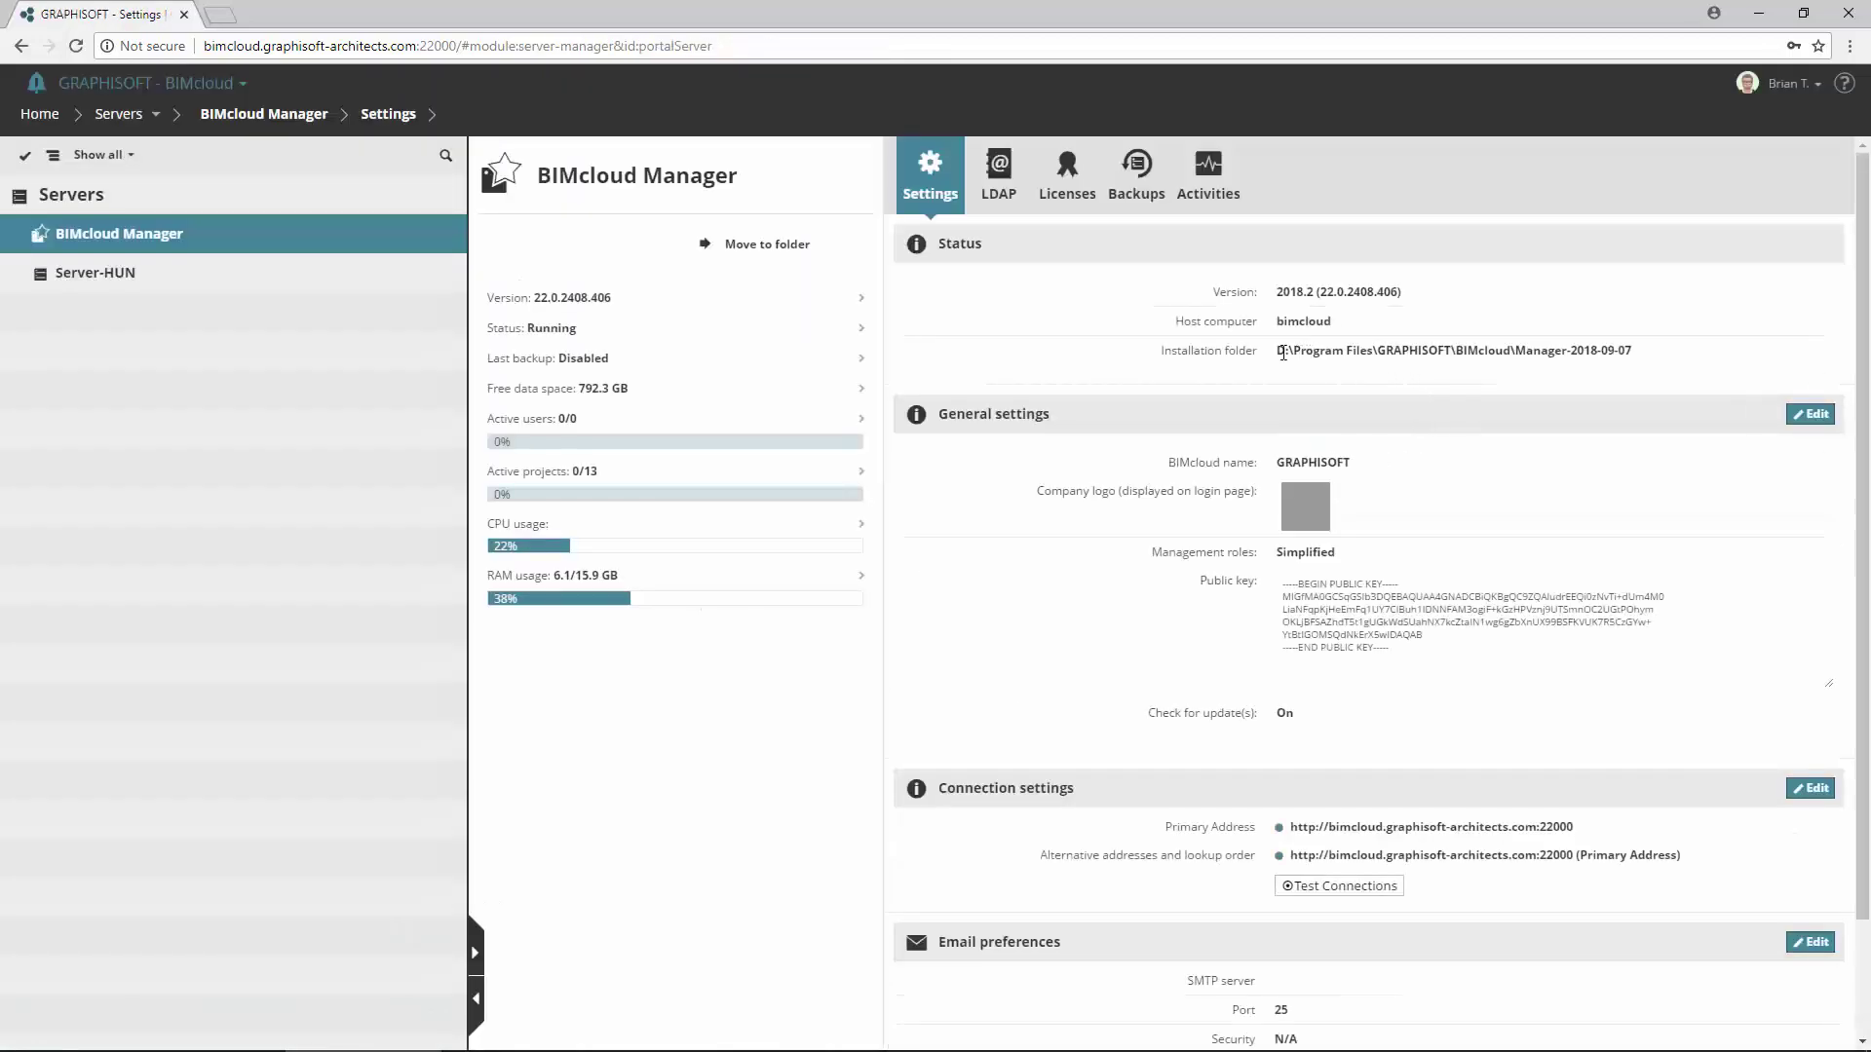
{"action": "left_click", "coordinate": [251, 277]}
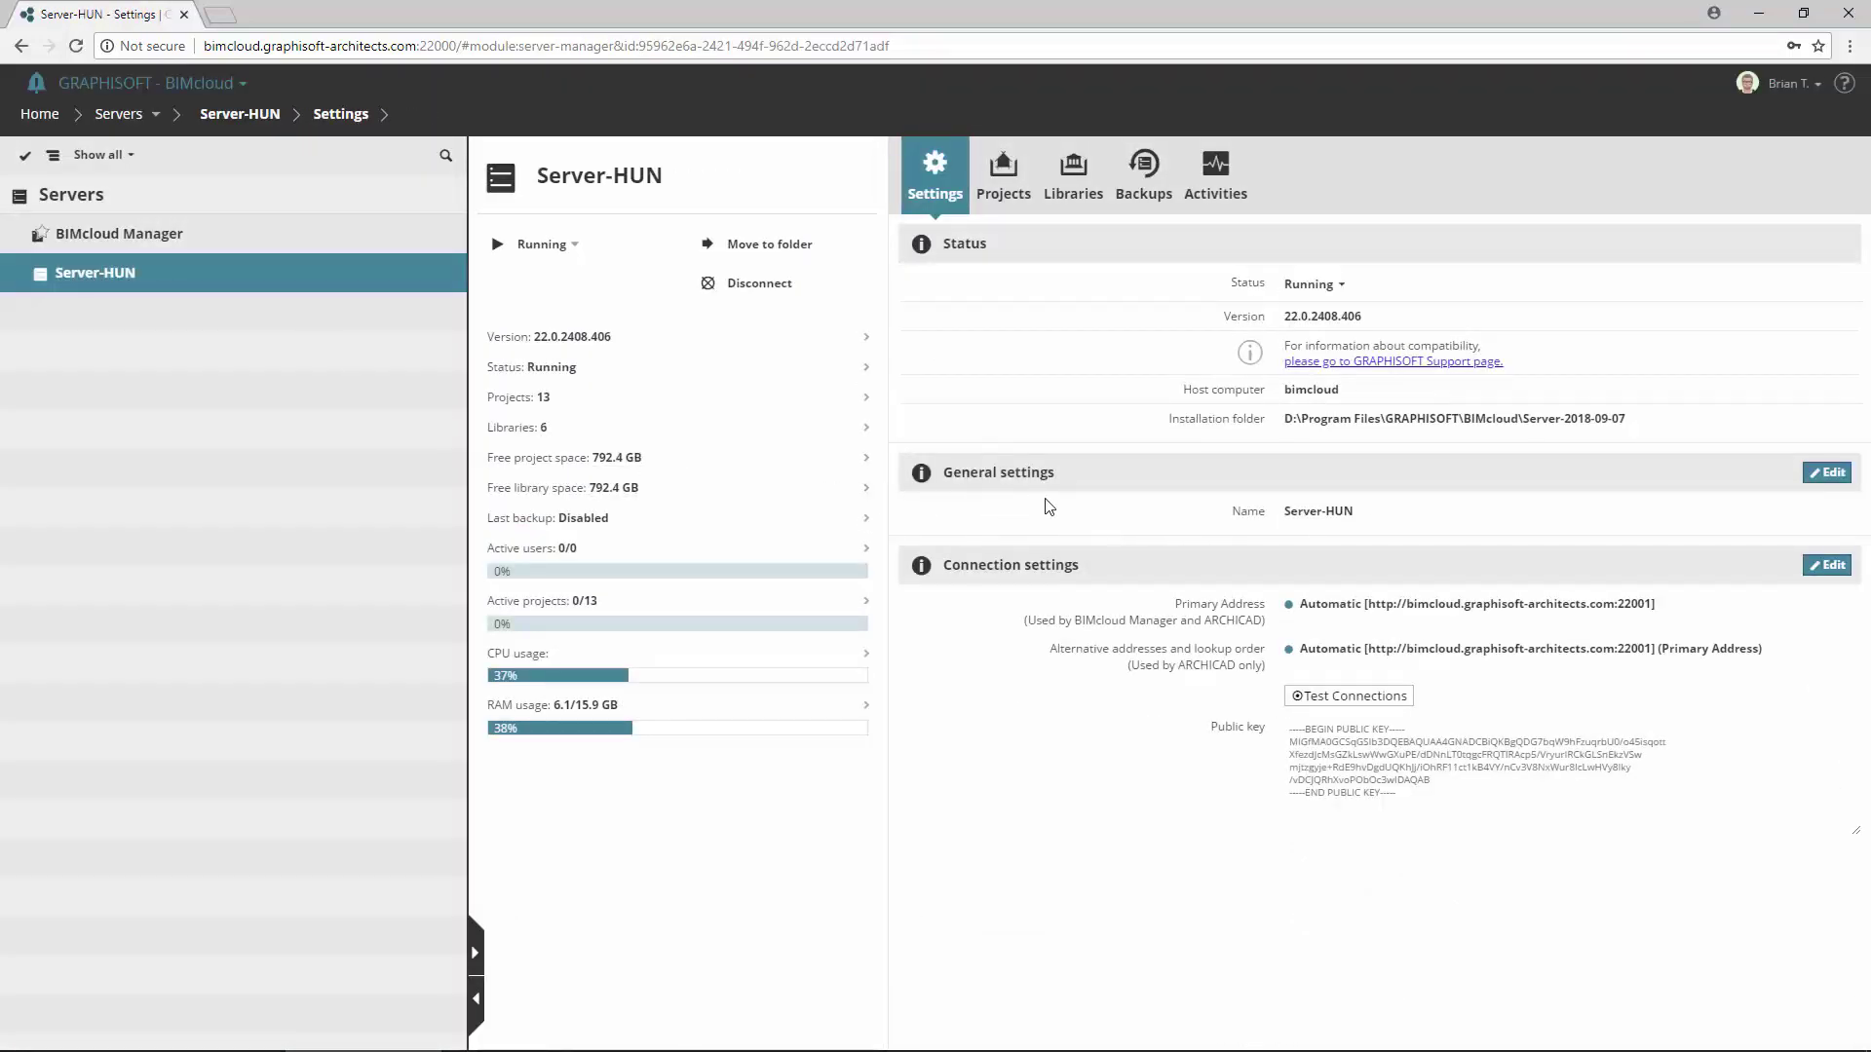